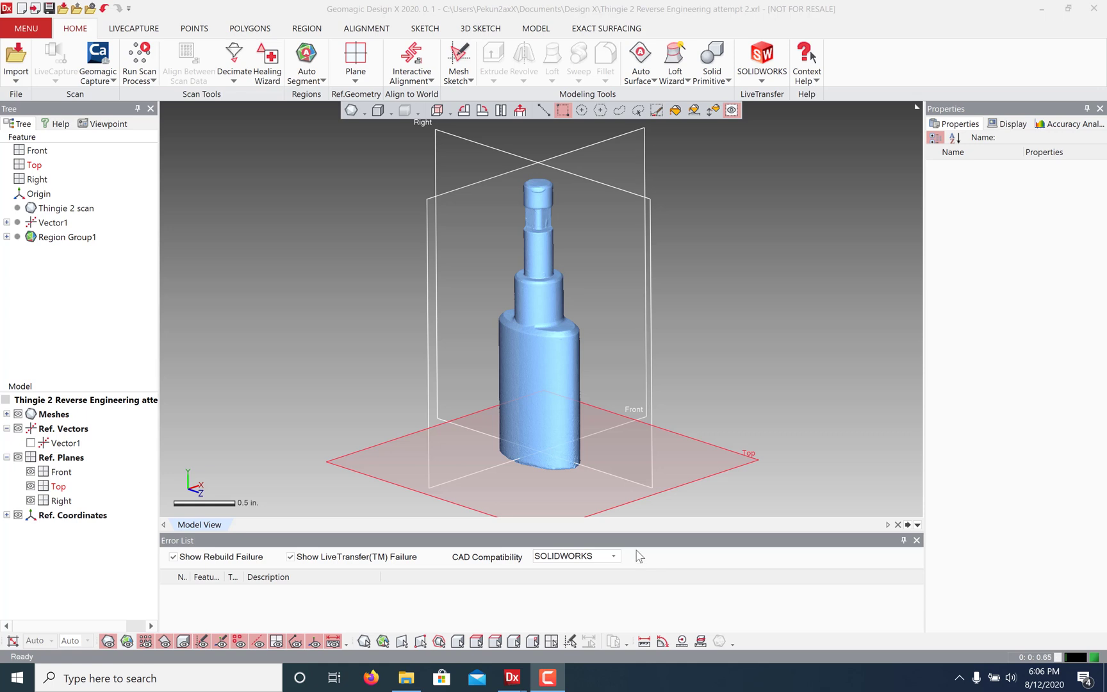
Select the Top plane, then clear the selection
{"action": "left_click", "coordinate": [674, 341]}
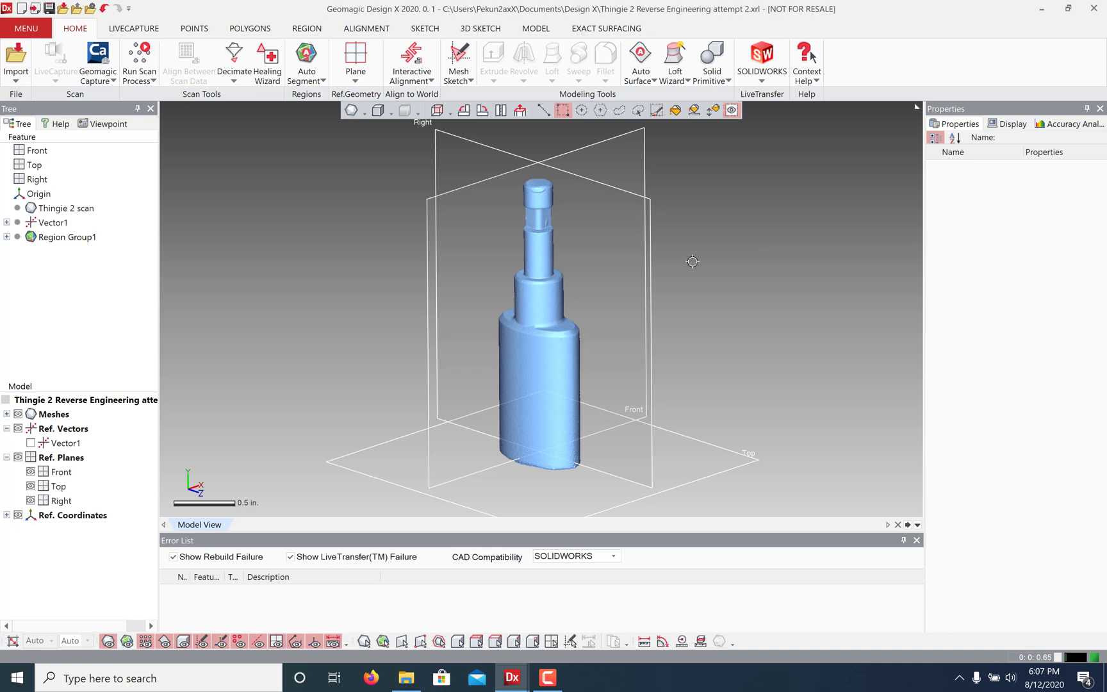
{"action": "left_click", "coordinate": [538, 507]}
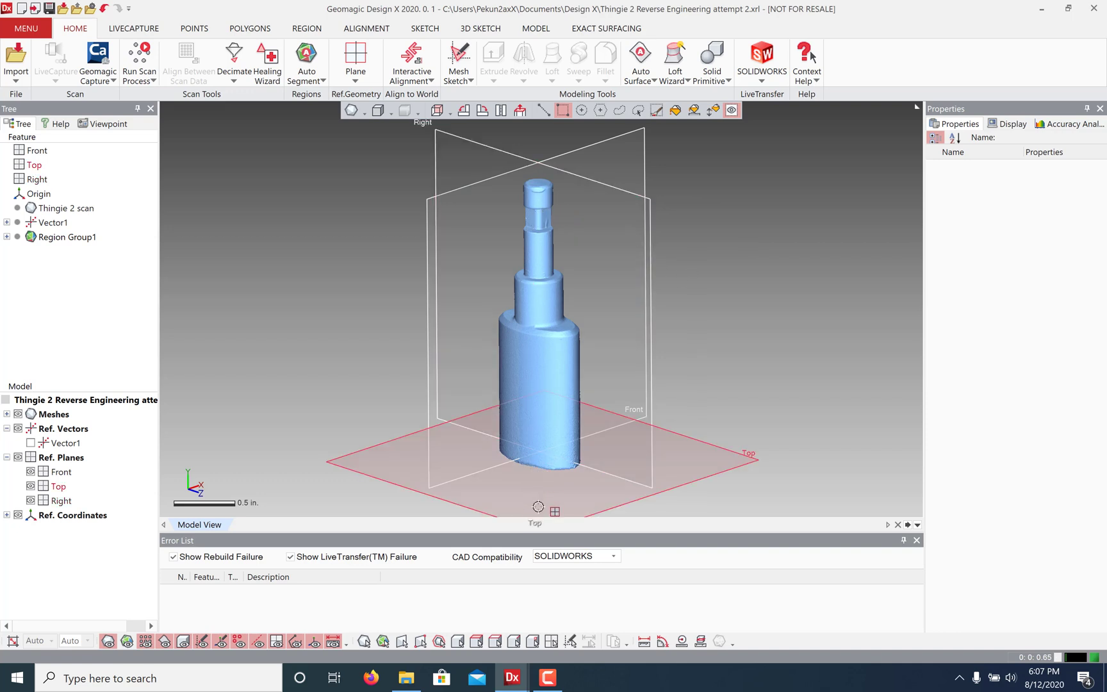
{"action": "left_click", "coordinate": [307, 505]}
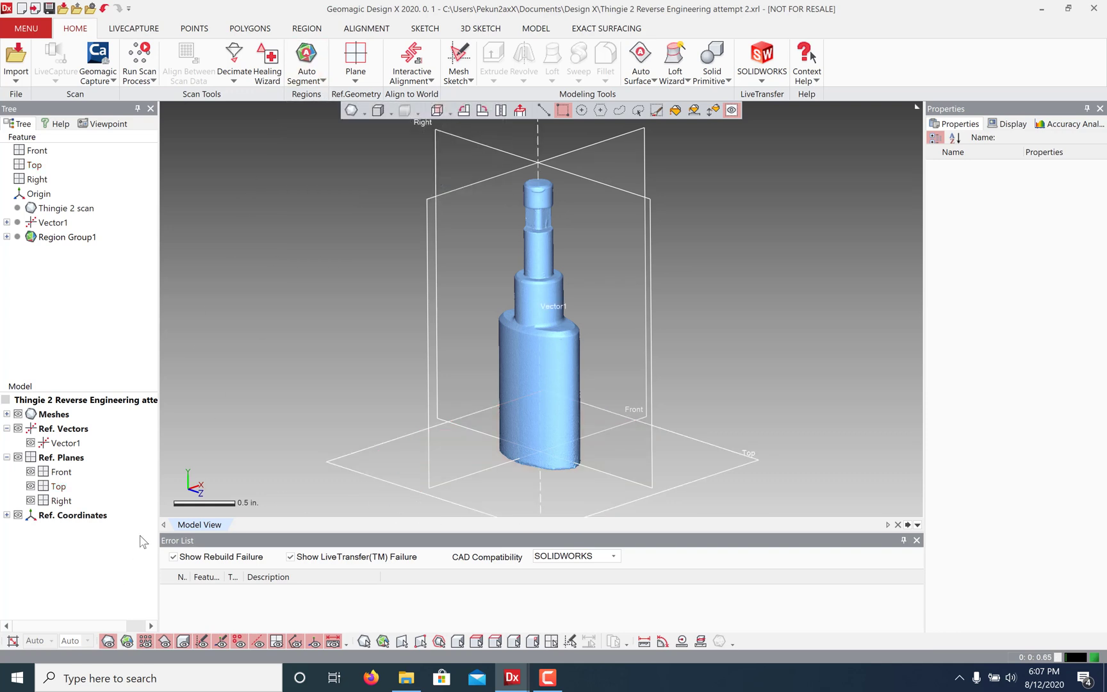
Toggle region colouring on and off, then open and dismiss the Top plane's context menu
{"action": "left_click", "coordinate": [126, 642]}
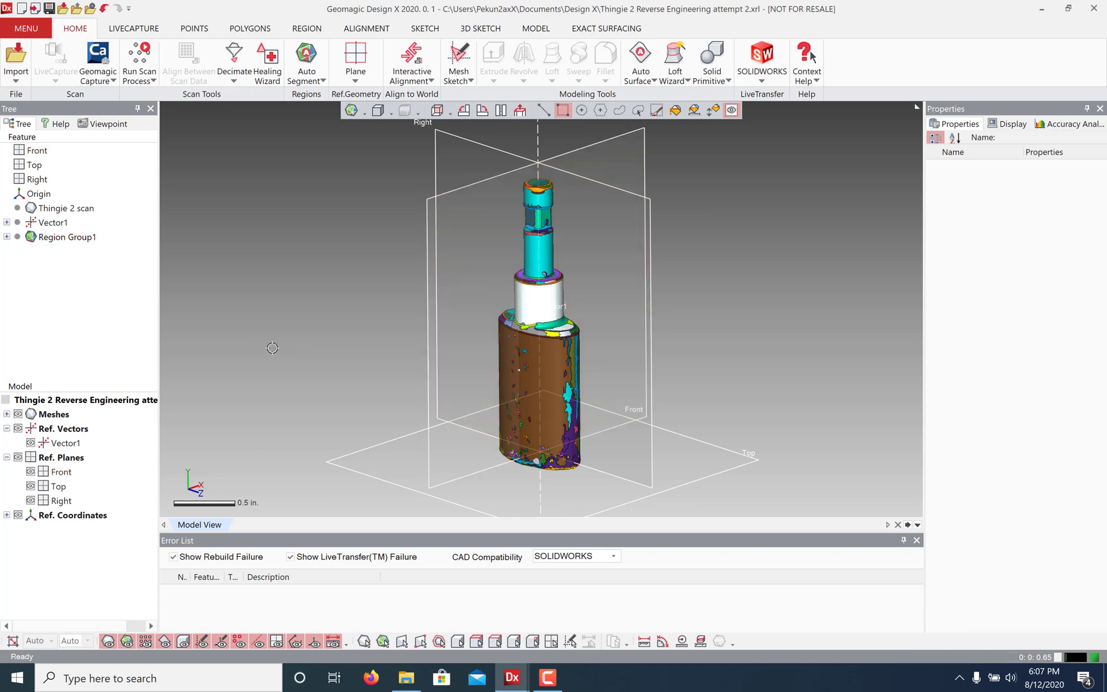
{"action": "left_click", "coordinate": [126, 642]}
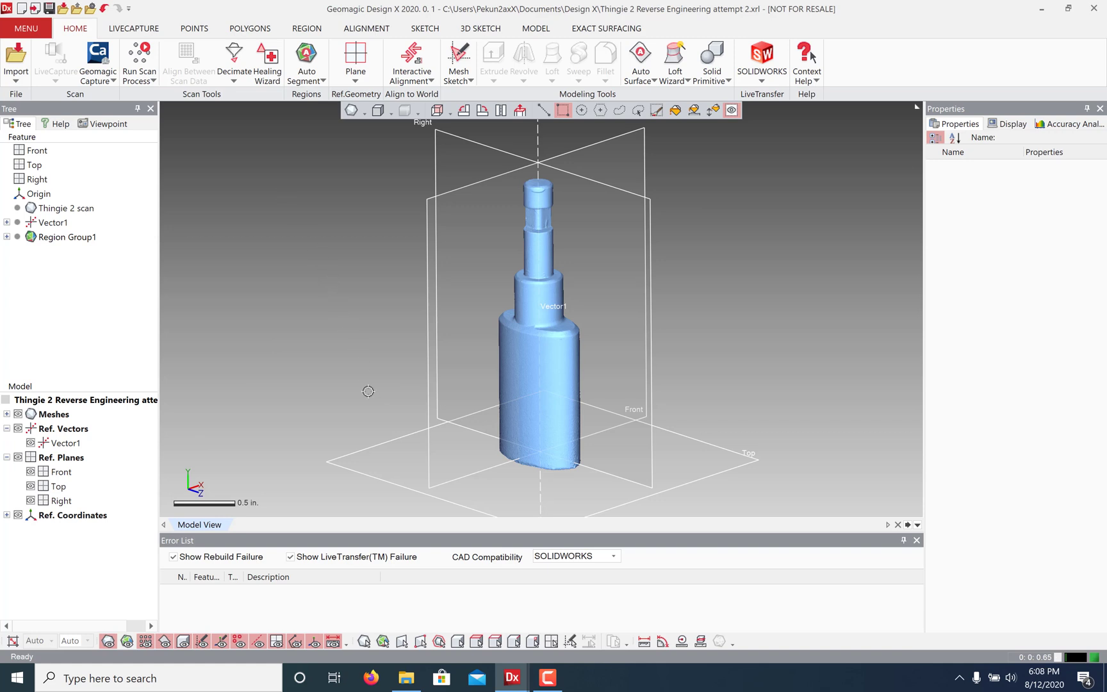
{"action": "right_click", "coordinate": [386, 462]}
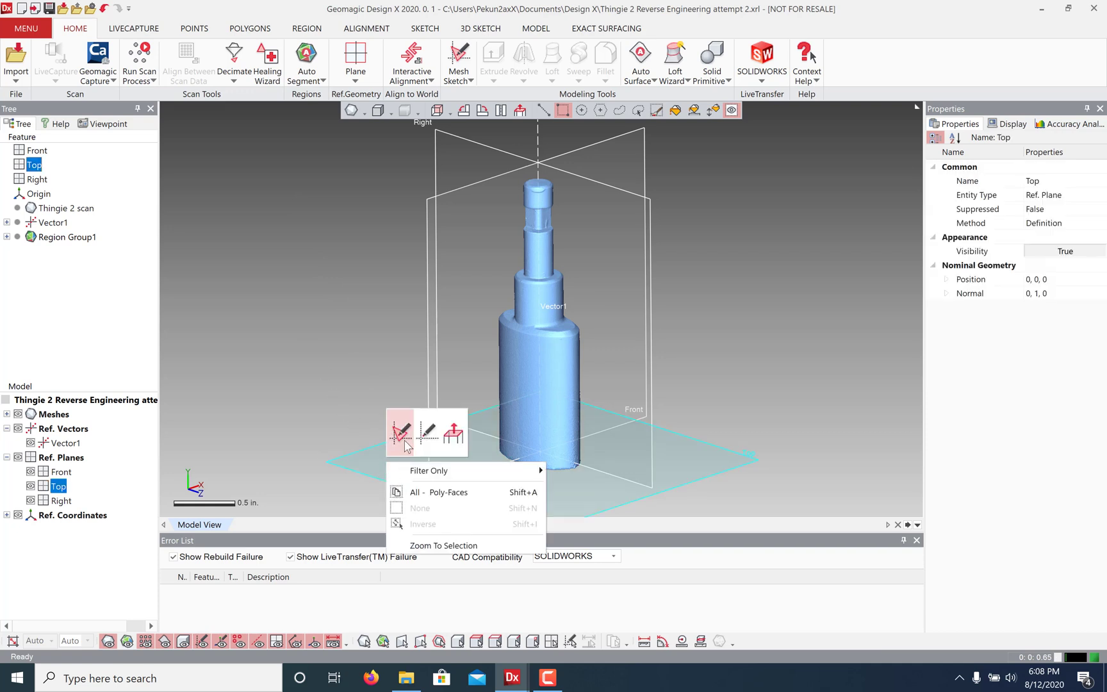
{"action": "left_click", "coordinate": [387, 352]}
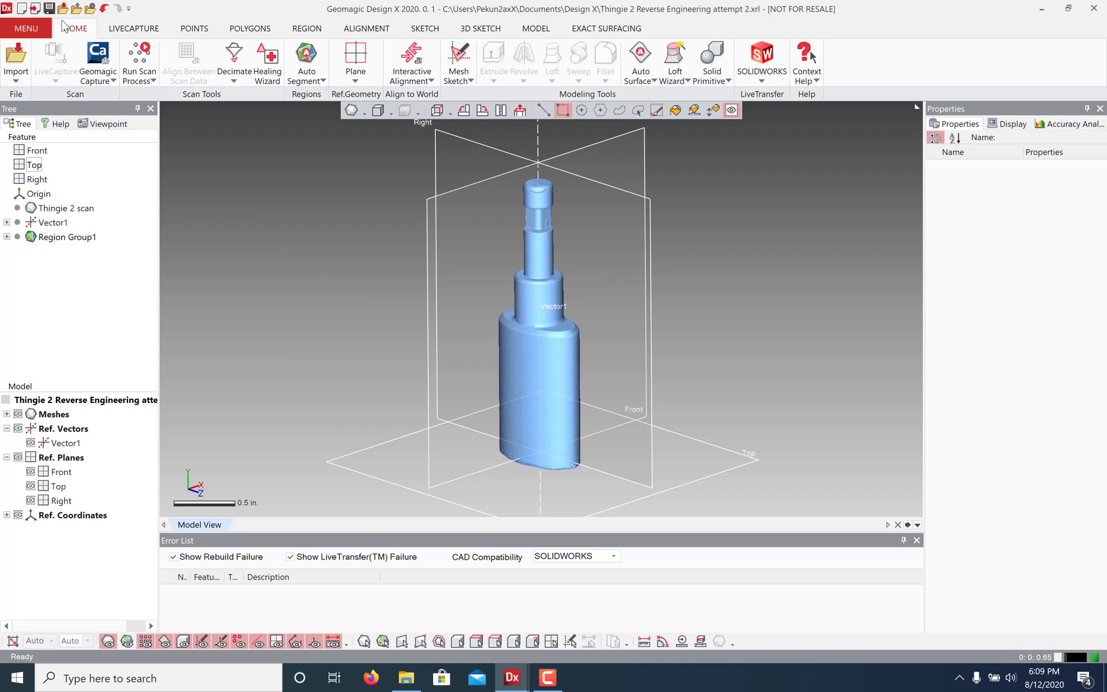
Create Plane1 offset 1.5842 in. from the Top plane at the upper shoulder
{"action": "left_click", "coordinate": [354, 58]}
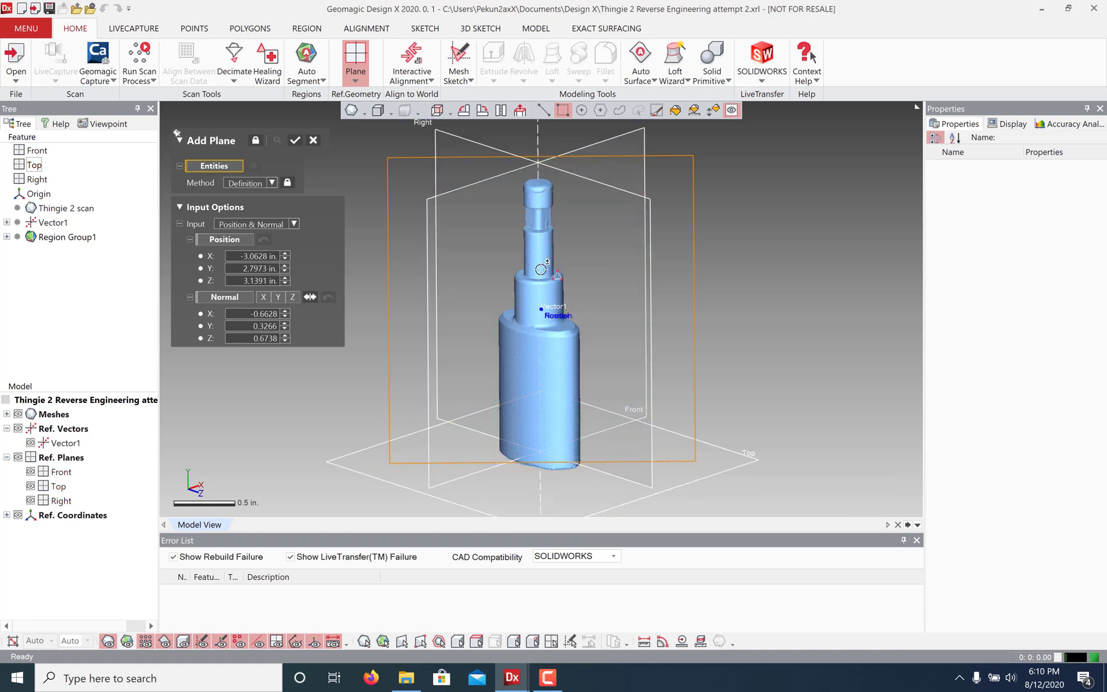
{"action": "left_click", "coordinate": [272, 184]}
{"action": "left_click", "coordinate": [265, 282]}
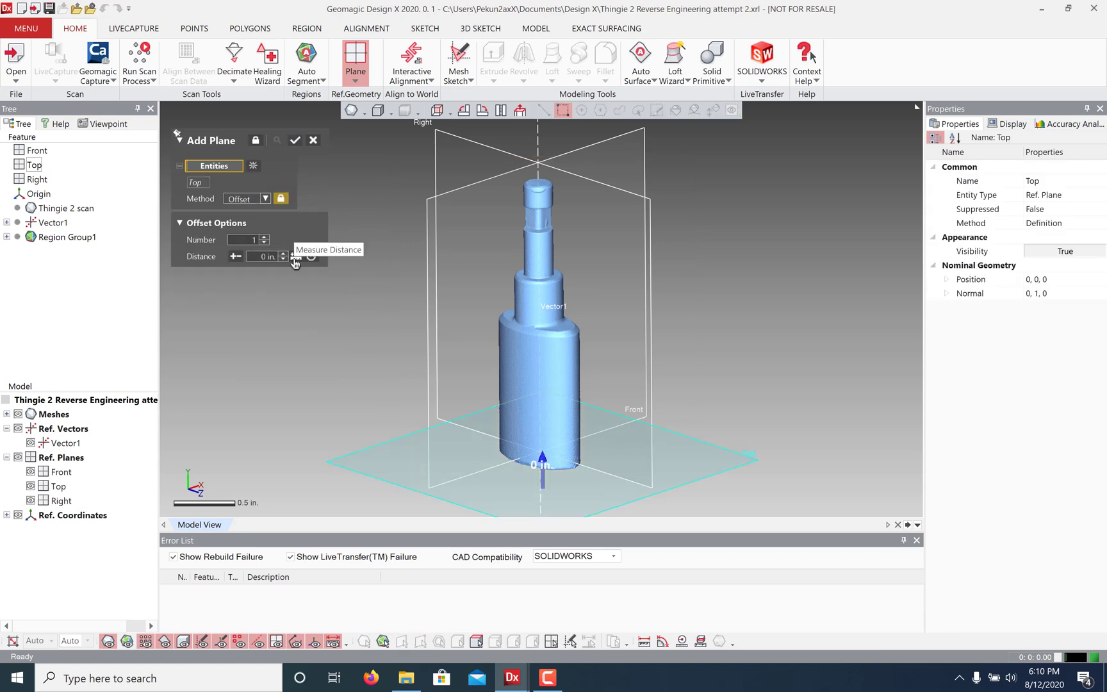
{"action": "left_click", "coordinate": [296, 258]}
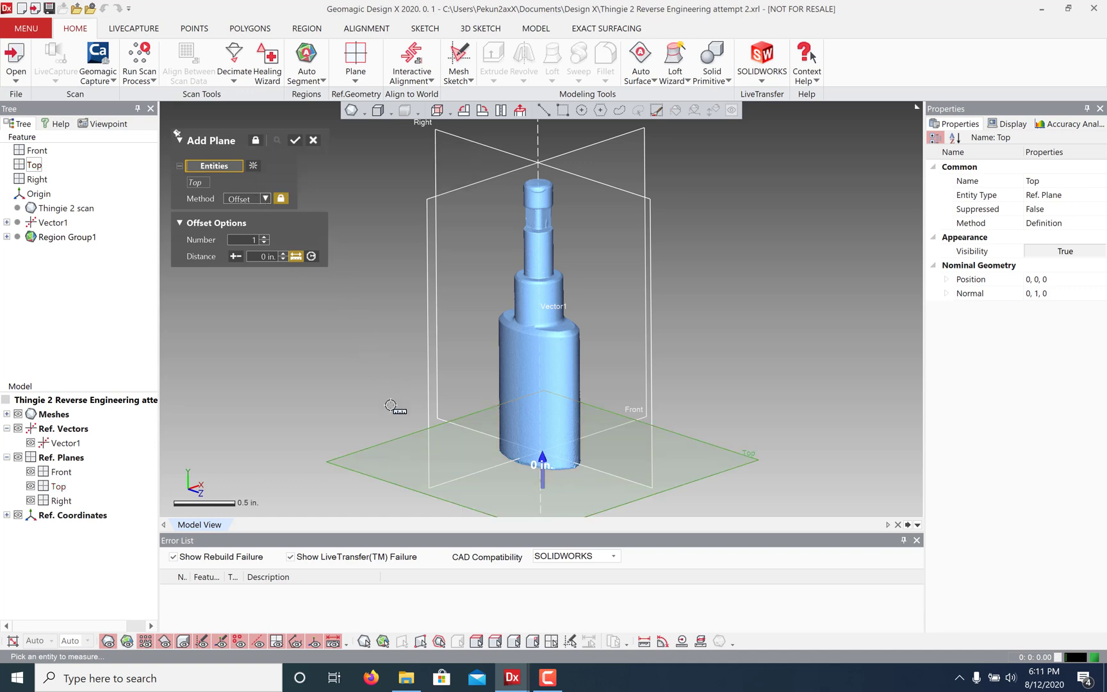
{"action": "left_click", "coordinate": [402, 455]}
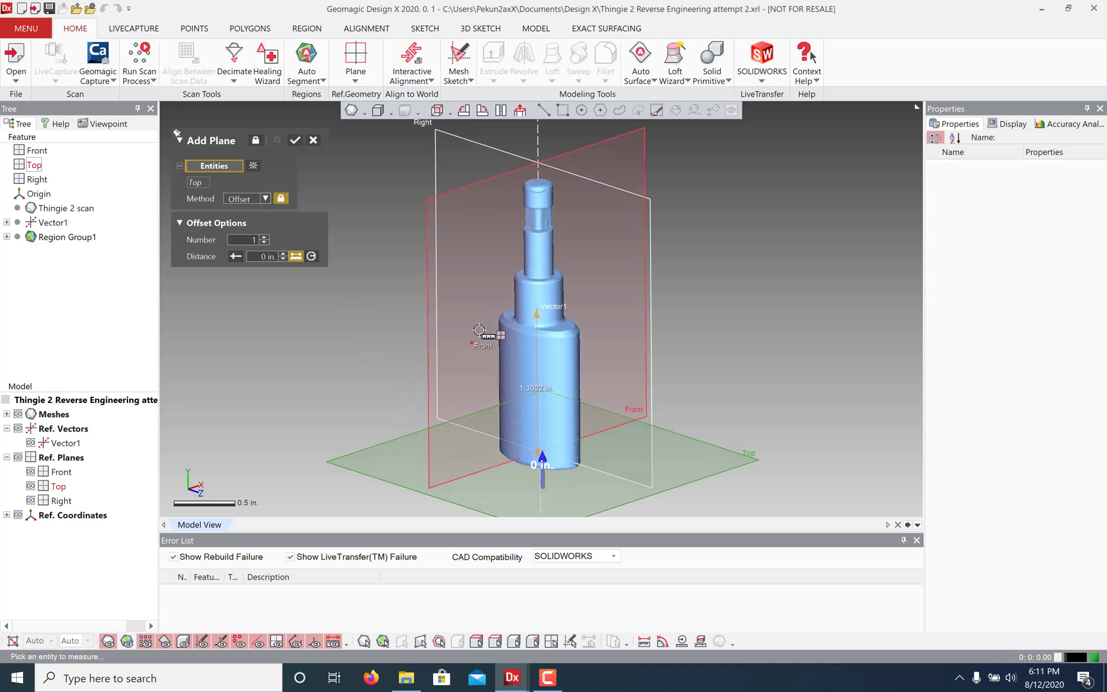
{"action": "left_click", "coordinate": [555, 278]}
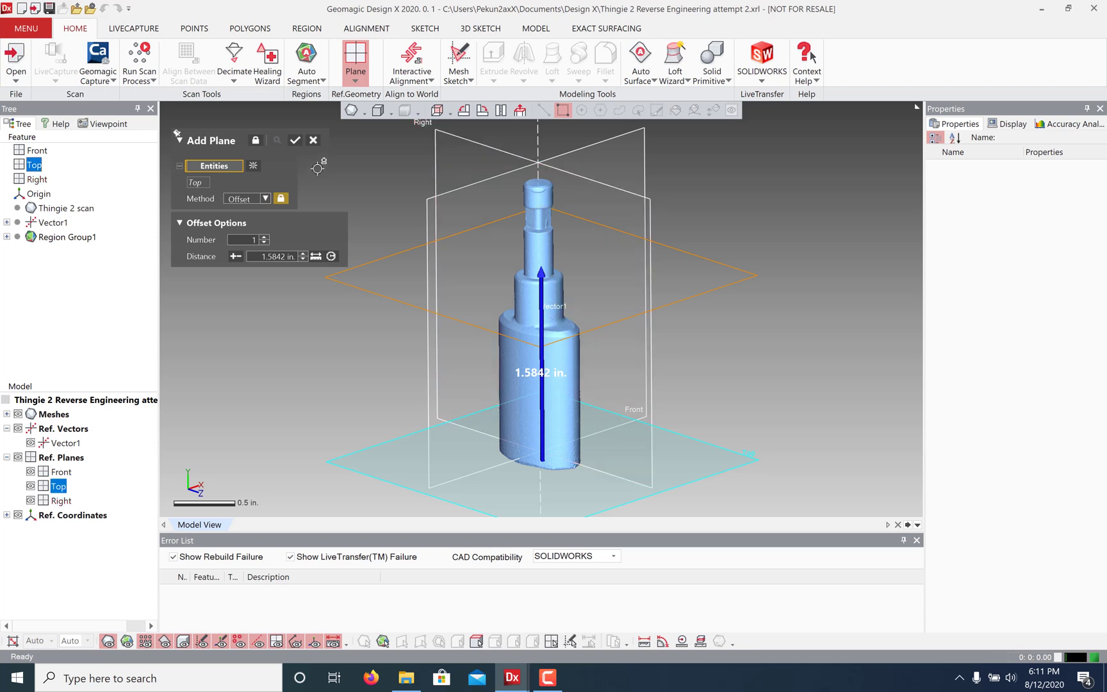
{"action": "left_click", "coordinate": [294, 139]}
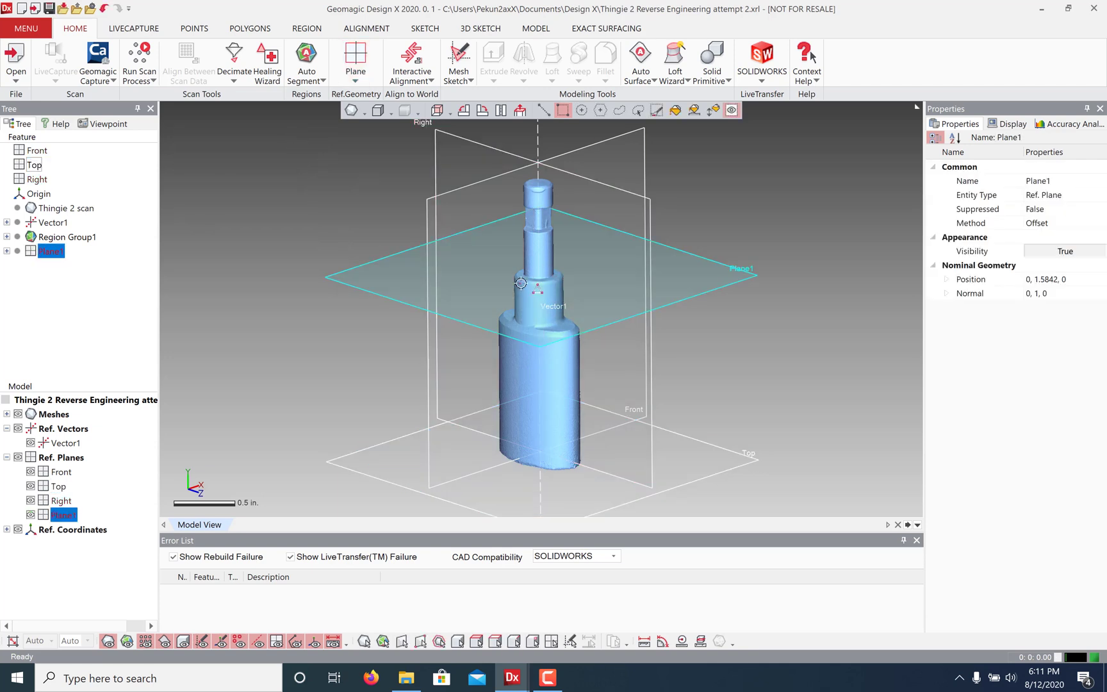
{"action": "right_click_drag", "start_coordinate": [551, 269], "coordinate": [523, 282]}
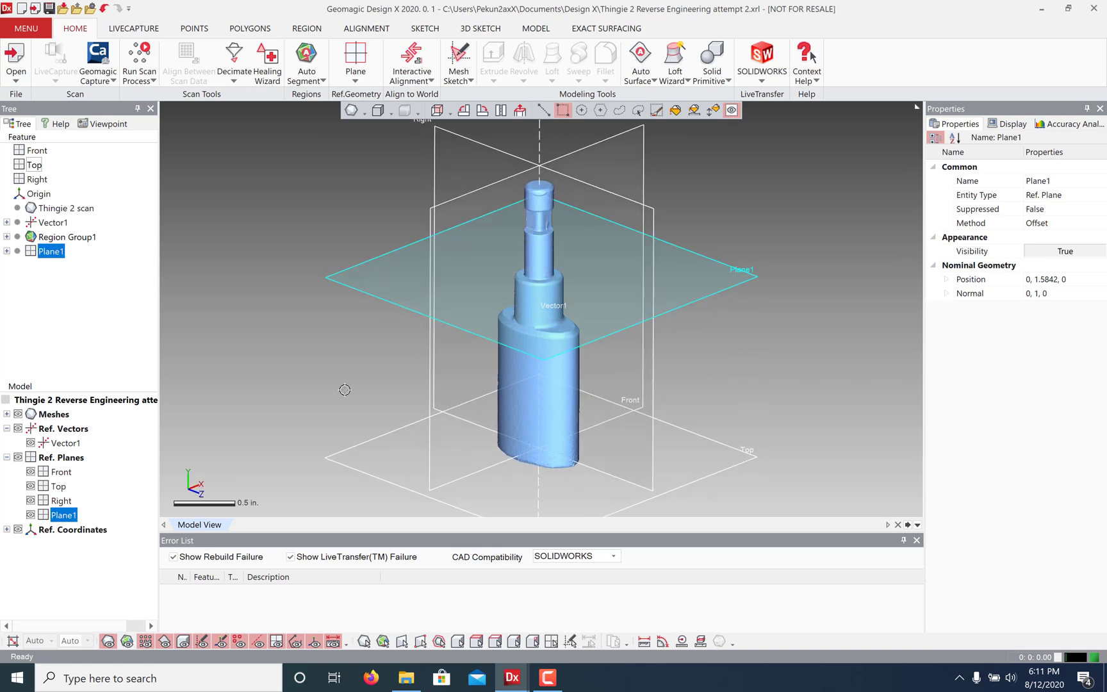
Add Plane2 offset 1.1918 in. from the Top plane at the lower step, then deselect it
{"action": "left_click", "coordinate": [355, 58]}
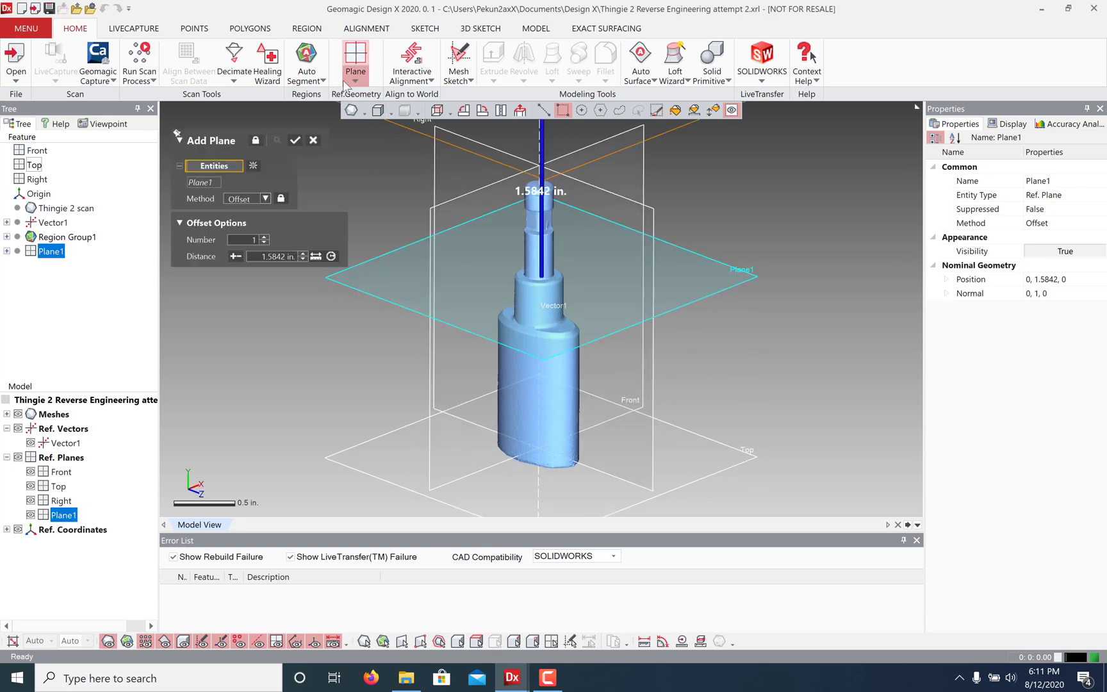
{"action": "left_click", "coordinate": [316, 255]}
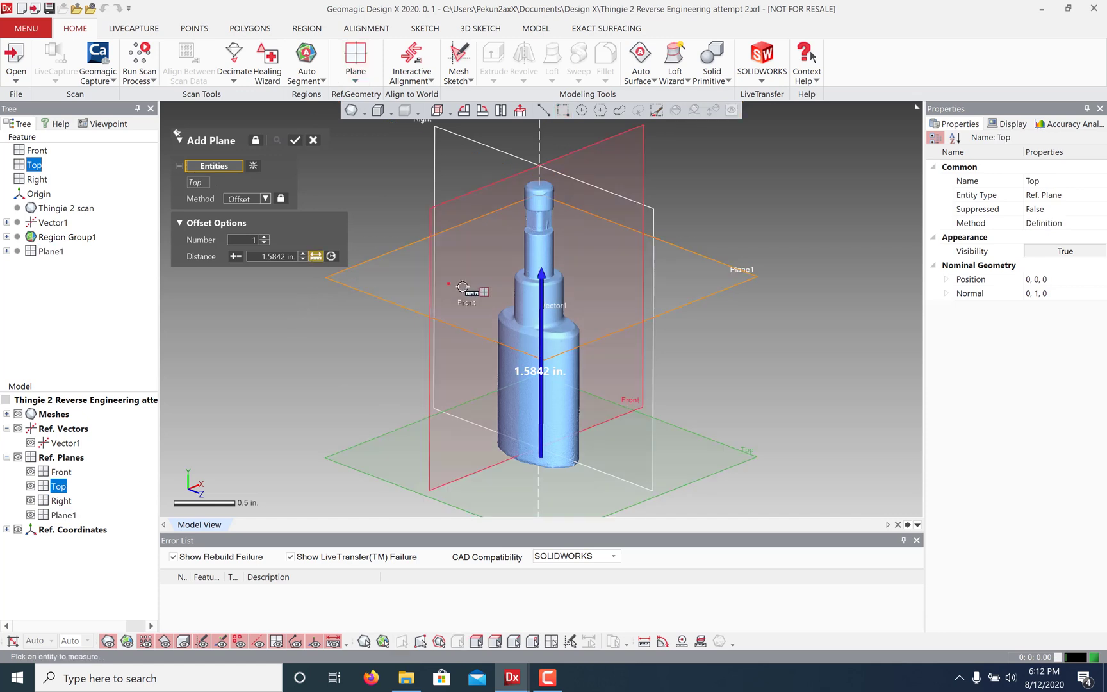
{"action": "left_click", "coordinate": [474, 435]}
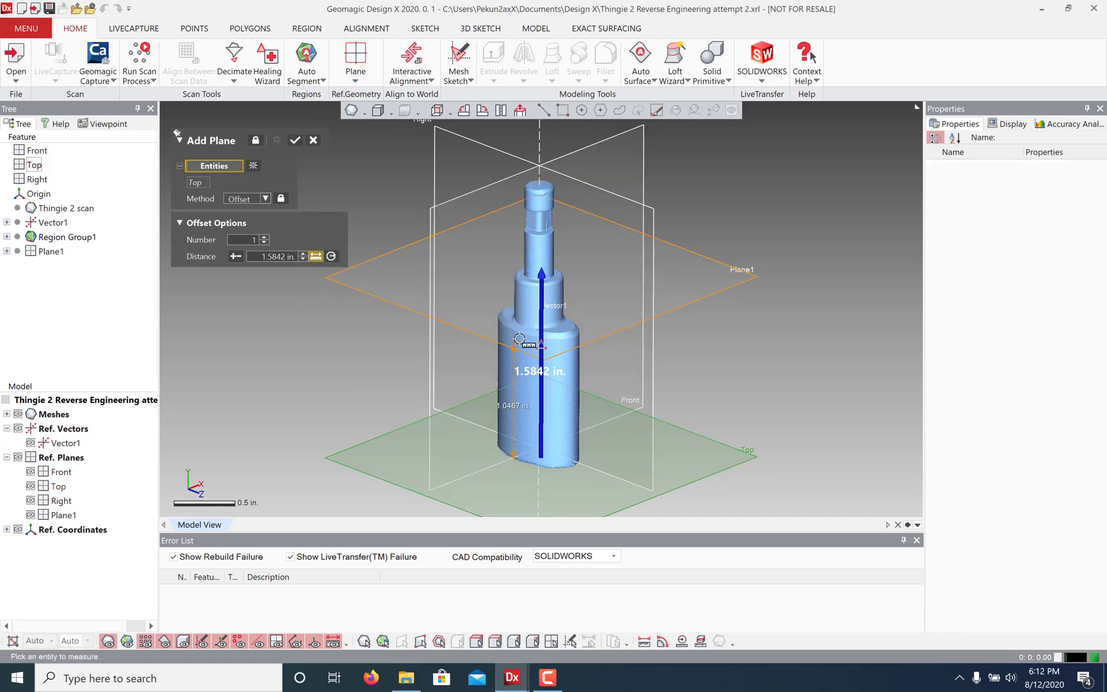
{"action": "left_click", "coordinate": [564, 328]}
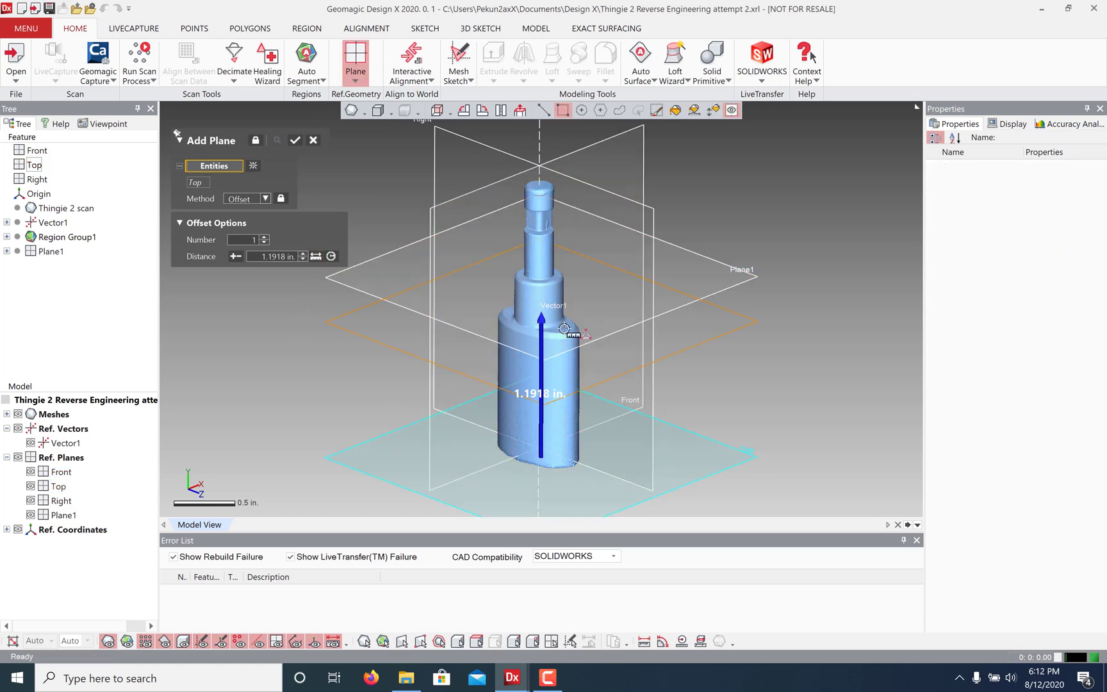
{"action": "left_click", "coordinate": [295, 139]}
{"action": "left_click", "coordinate": [339, 141]}
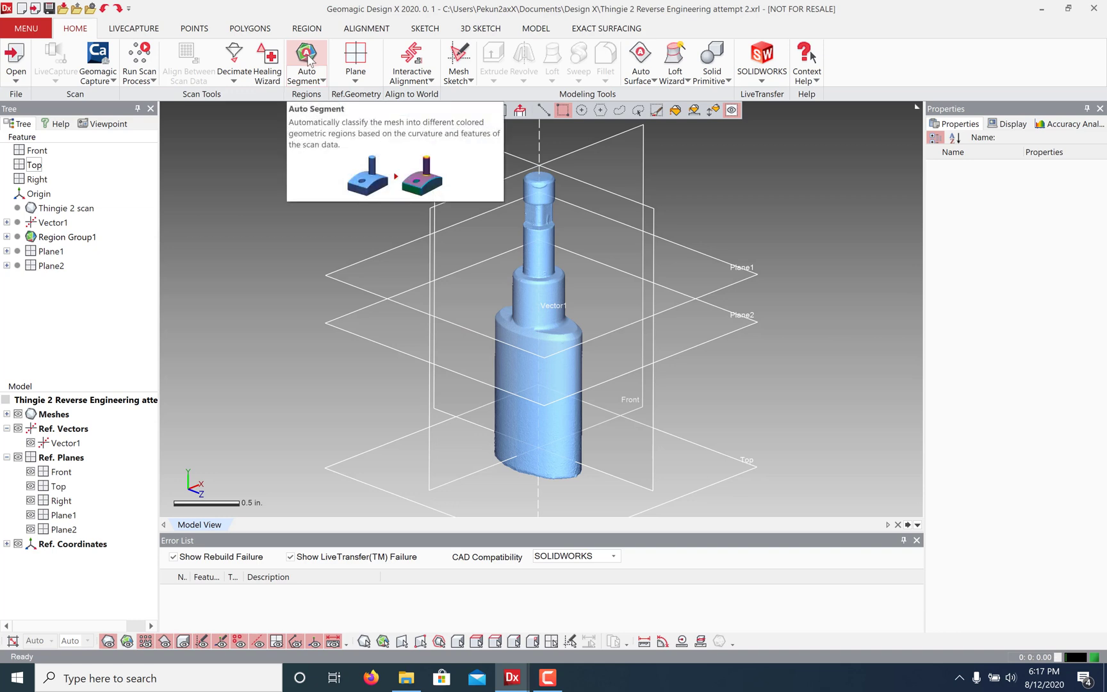
Show regions and extract a plane from the flat upper-step region, constrained to Vector1
{"action": "left_click", "coordinate": [125, 642]}
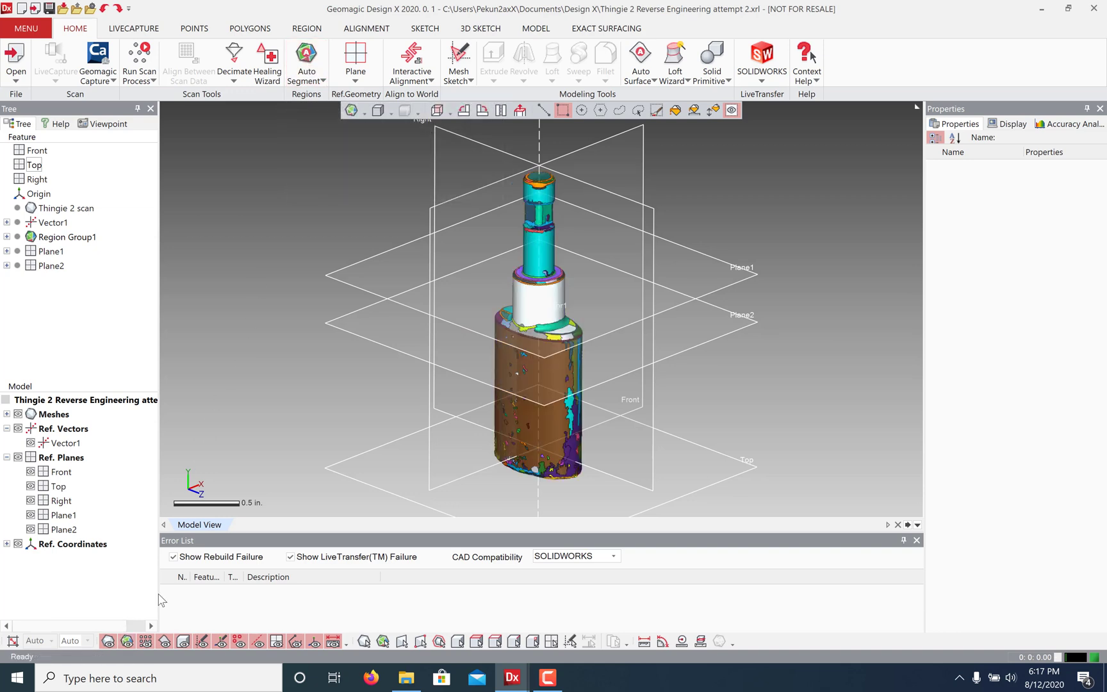
{"action": "left_click", "coordinate": [356, 56]}
{"action": "left_click", "coordinate": [272, 184]}
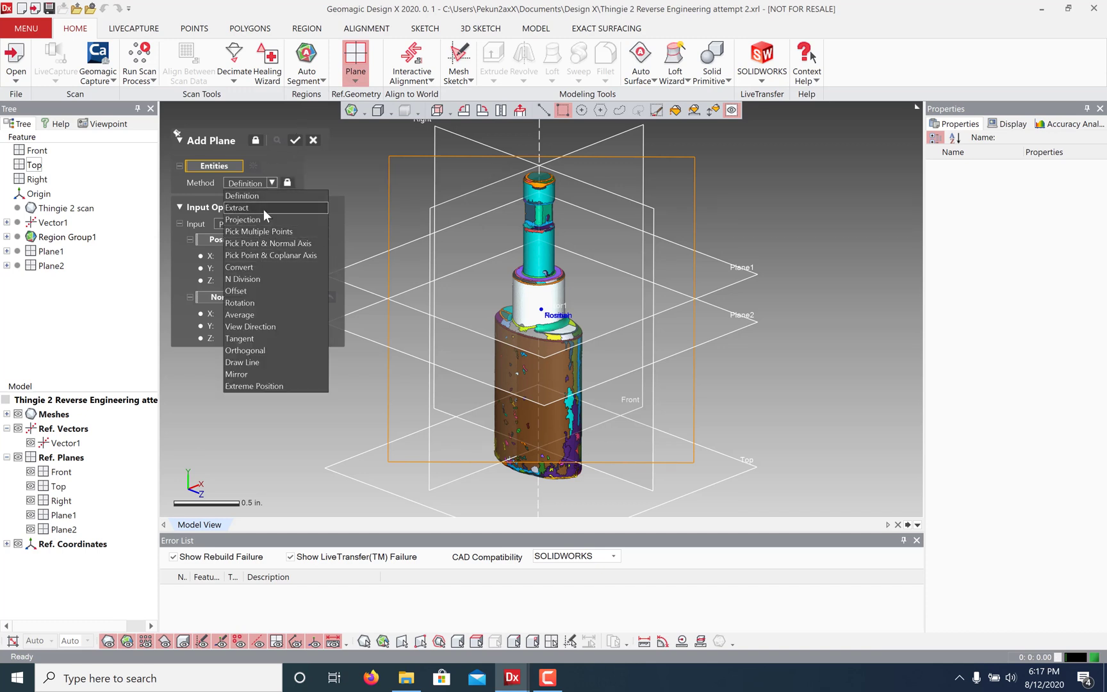
{"action": "left_click", "coordinate": [264, 210]}
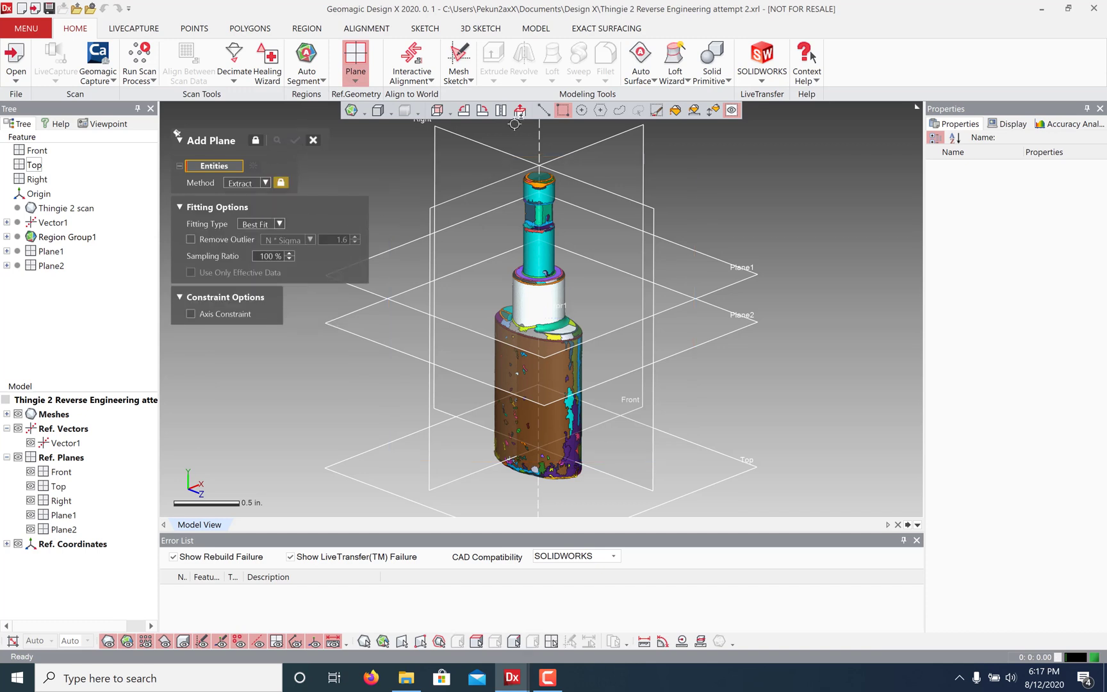
{"action": "scroll", "coordinate": [548, 219], "scroll_direction": "up", "scroll_amount": 3}
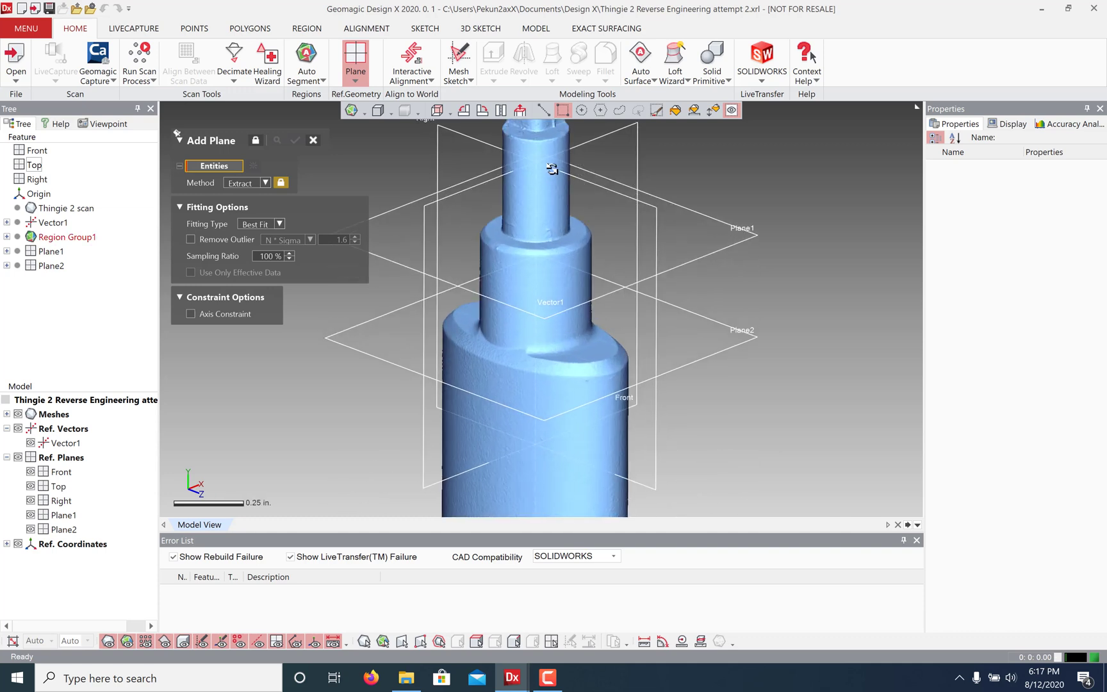
{"action": "right_click_drag", "start_coordinate": [550, 135], "coordinate": [574, 383]}
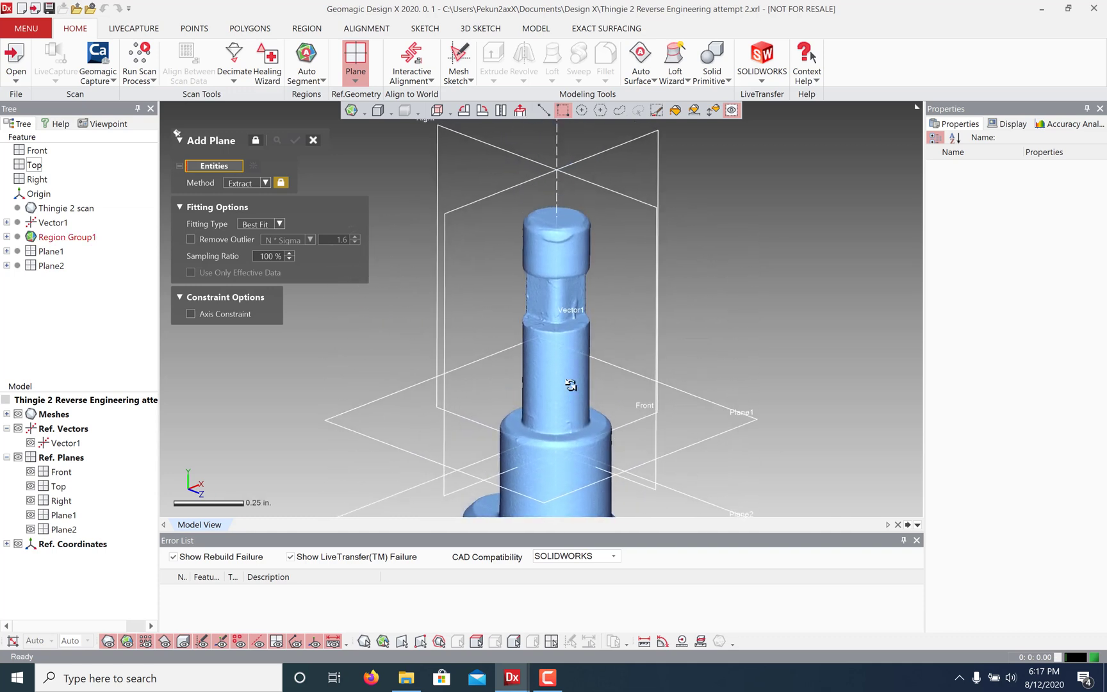
{"action": "scroll", "coordinate": [574, 359], "scroll_direction": "up", "scroll_amount": 4}
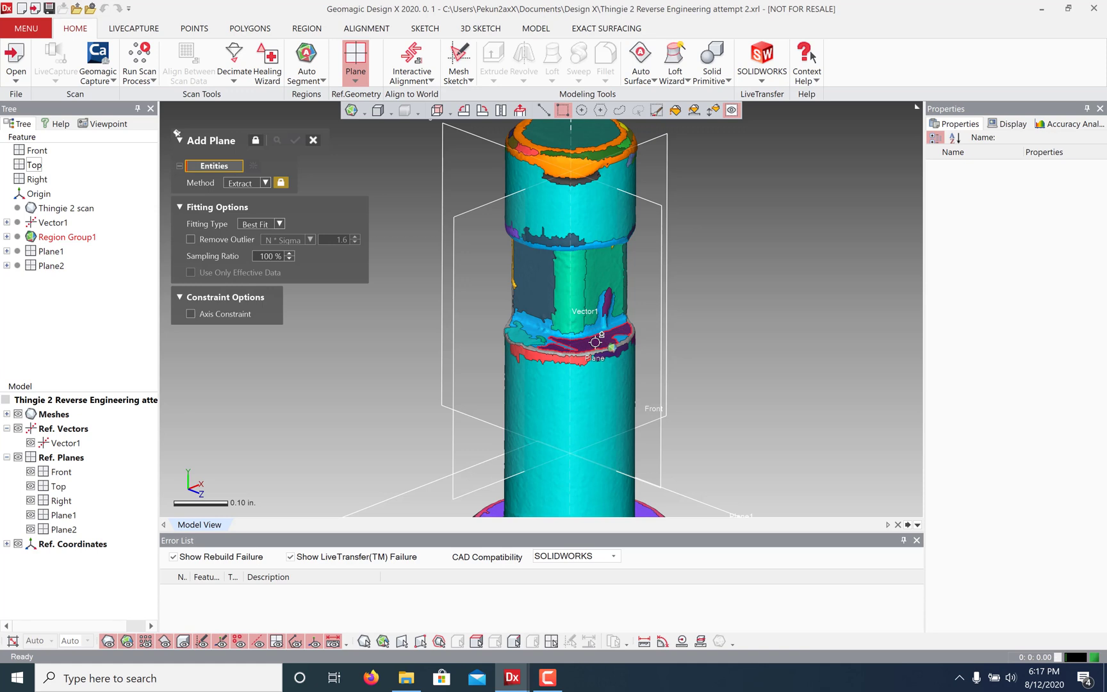
{"action": "left_click", "coordinate": [595, 342]}
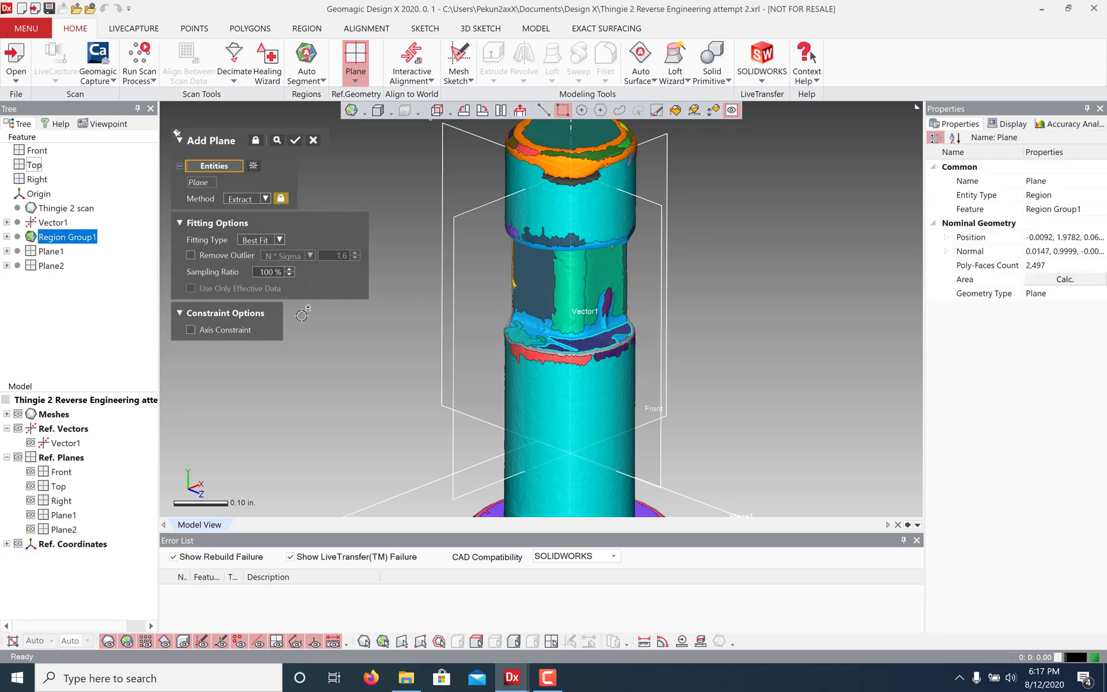
{"action": "left_click", "coordinate": [218, 330]}
{"action": "scroll", "coordinate": [569, 144], "scroll_direction": "down", "scroll_amount": 3}
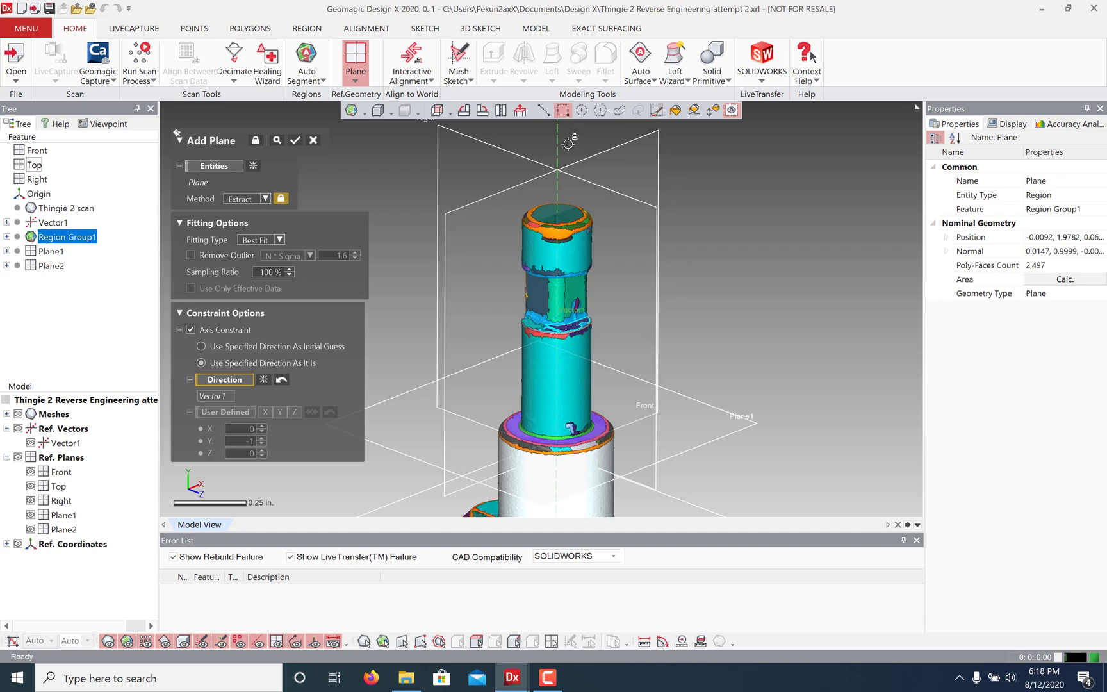
Confirm the extracted plane to create Plane3
{"action": "left_click", "coordinate": [295, 142]}
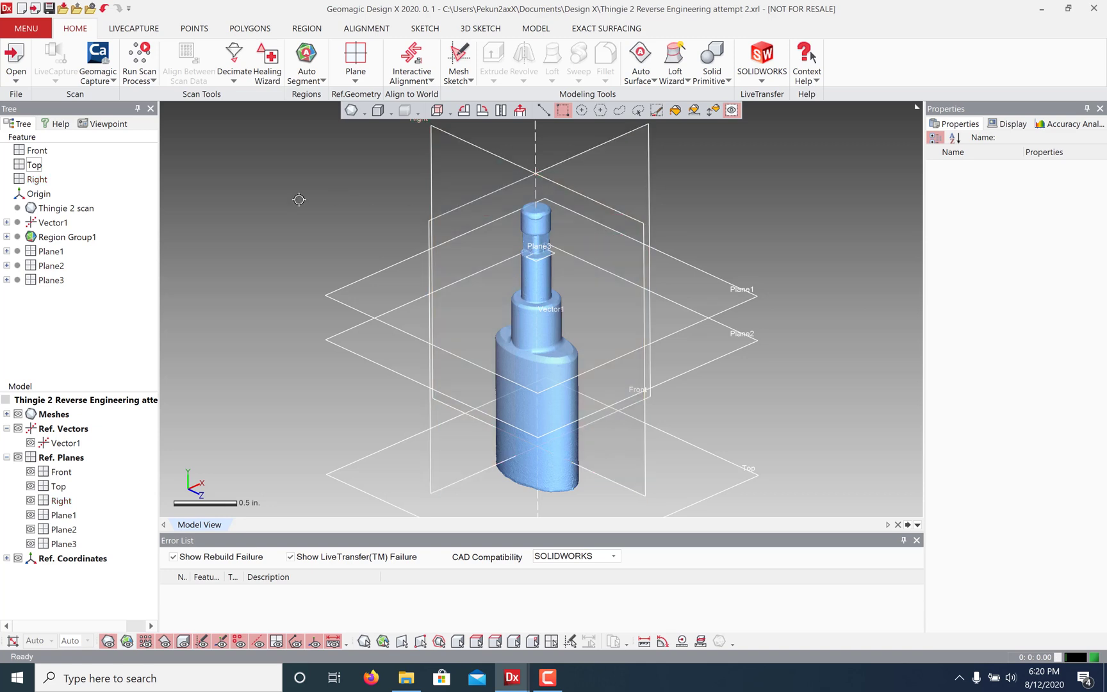
Create mesh sketch Sketch1 on Plane2 with the section raised 0.17 in
{"action": "right_click", "coordinate": [361, 344]}
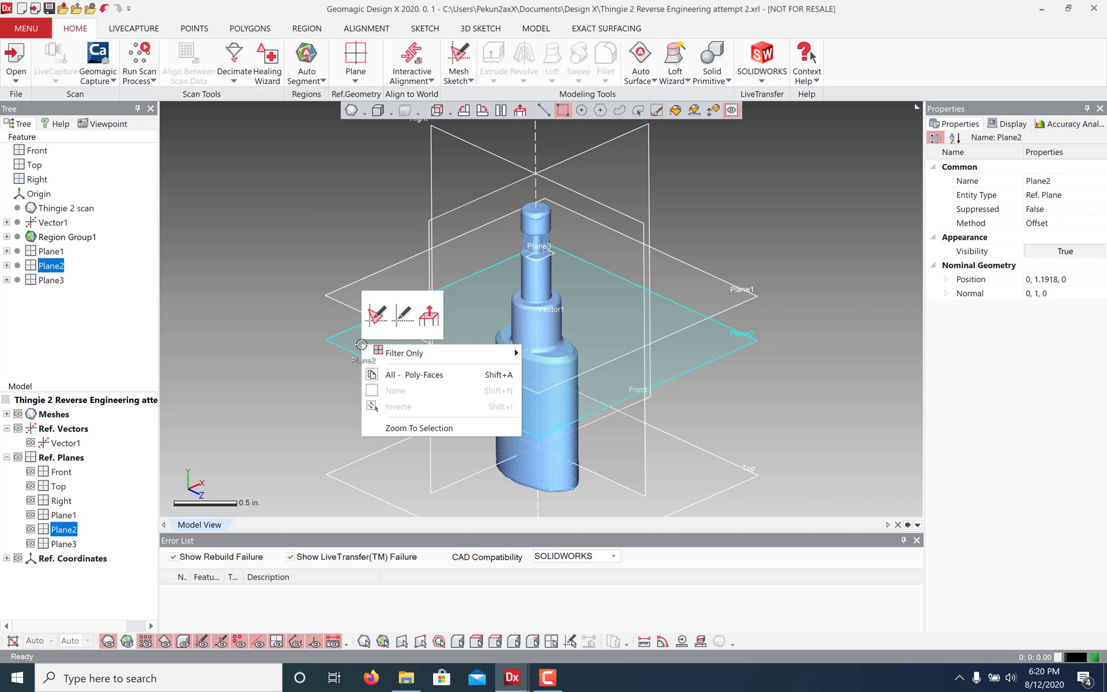
{"action": "left_click", "coordinate": [377, 313]}
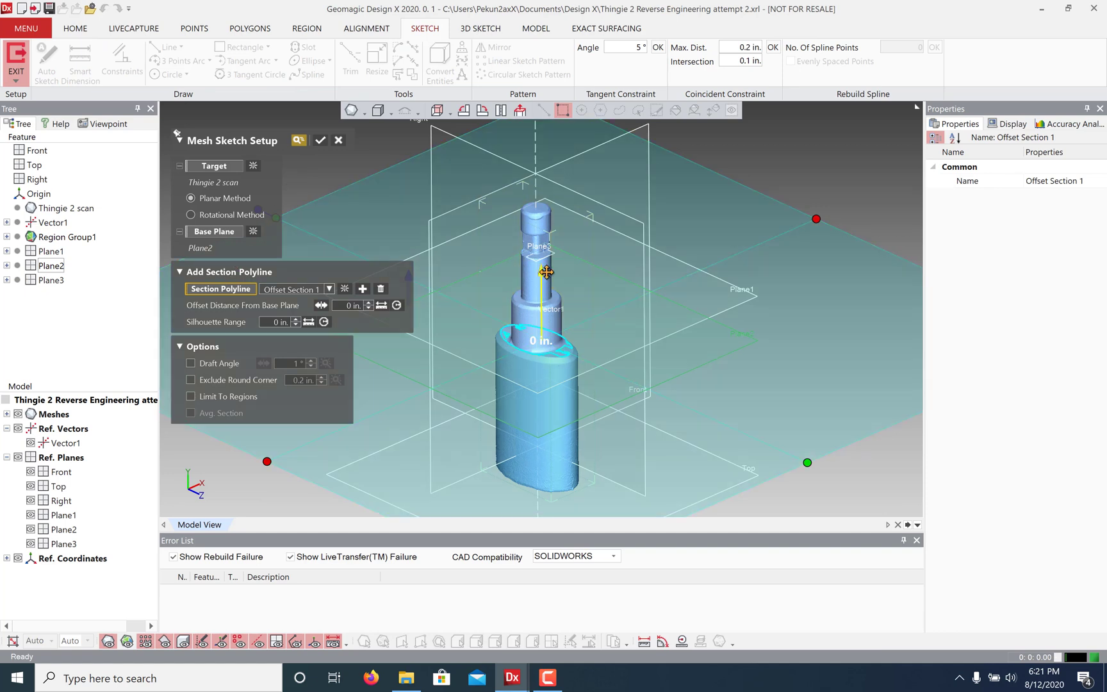
{"action": "left_click_drag", "start_coordinate": [542, 272], "coordinate": [542, 253]}
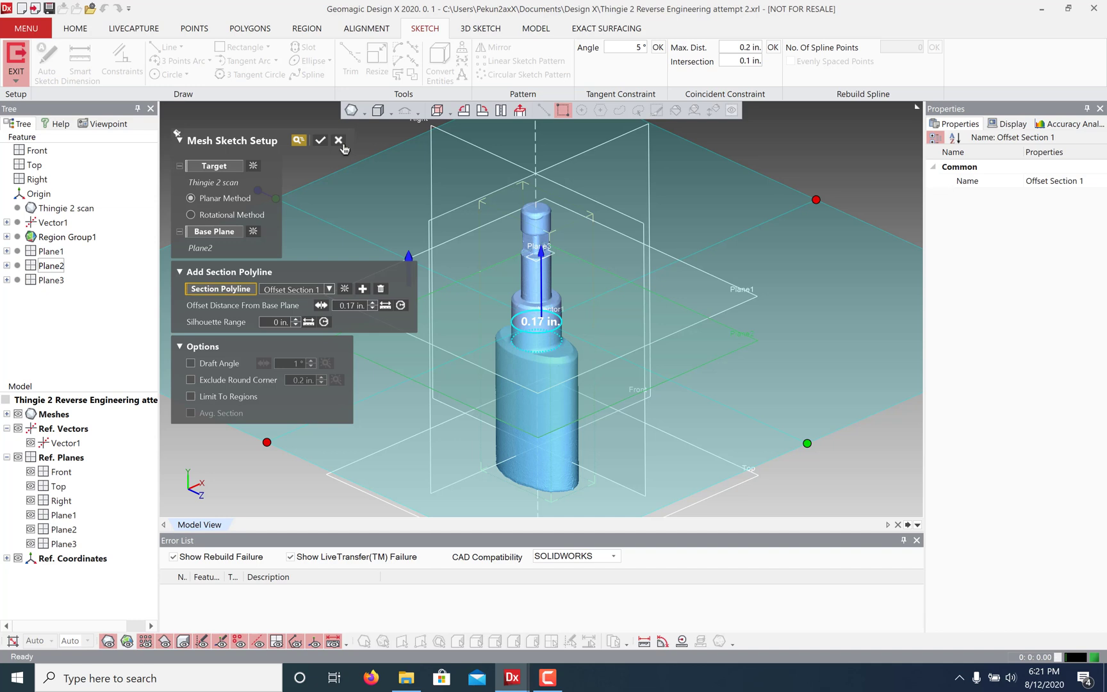
{"action": "scroll", "coordinate": [544, 342], "scroll_direction": "up", "scroll_amount": 5}
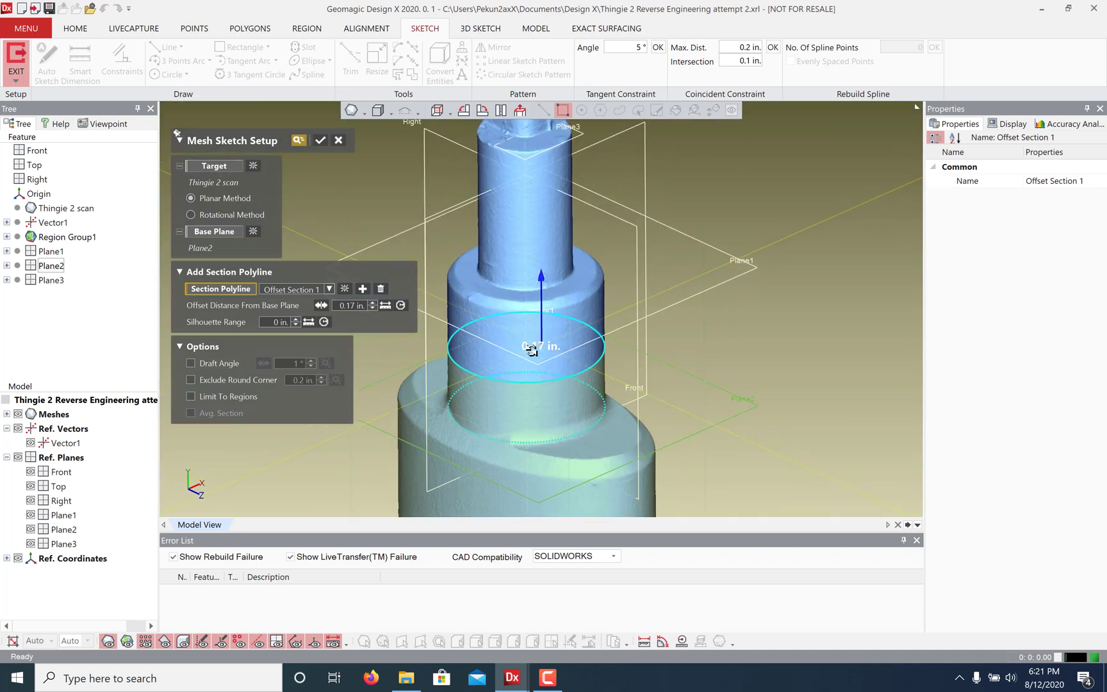
{"action": "left_click", "coordinate": [320, 141]}
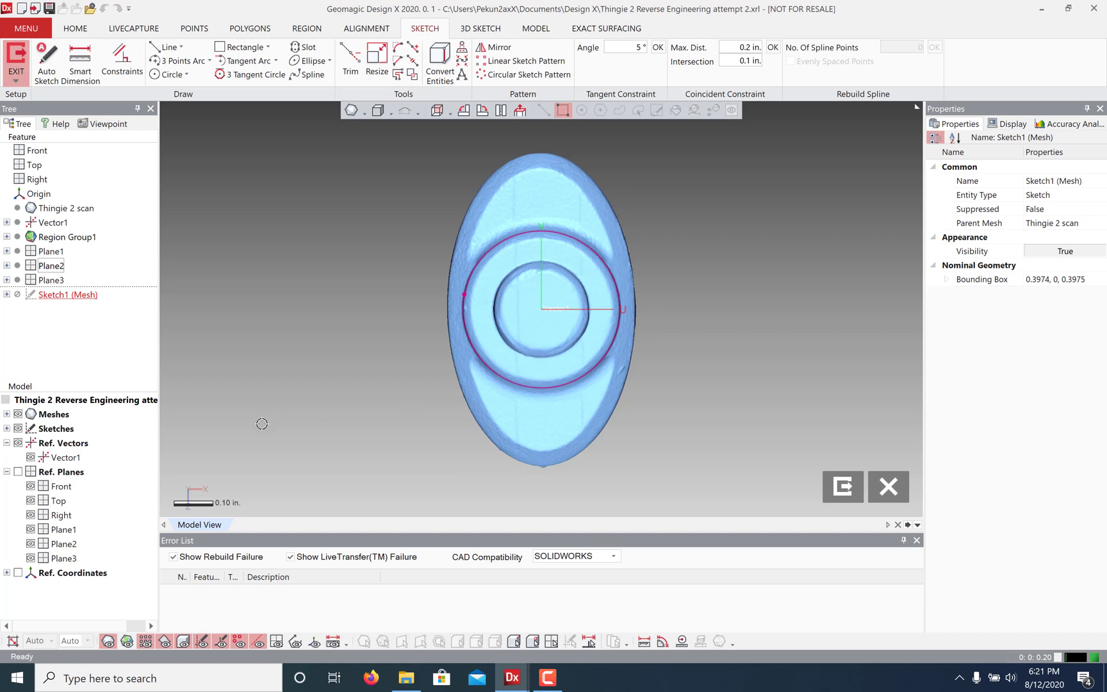
Draw a 0.2 in.-radius circle at the origin in Sketch1, exit, and reshow the mesh
{"action": "left_click", "coordinate": [107, 641]}
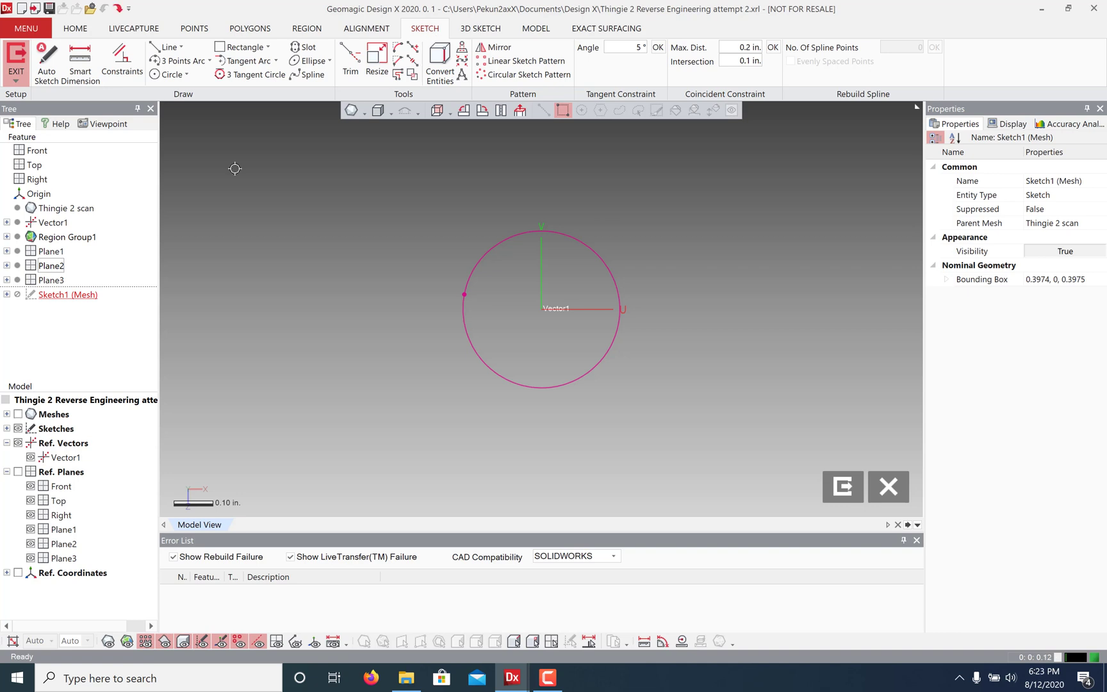
{"action": "left_click", "coordinate": [47, 59]}
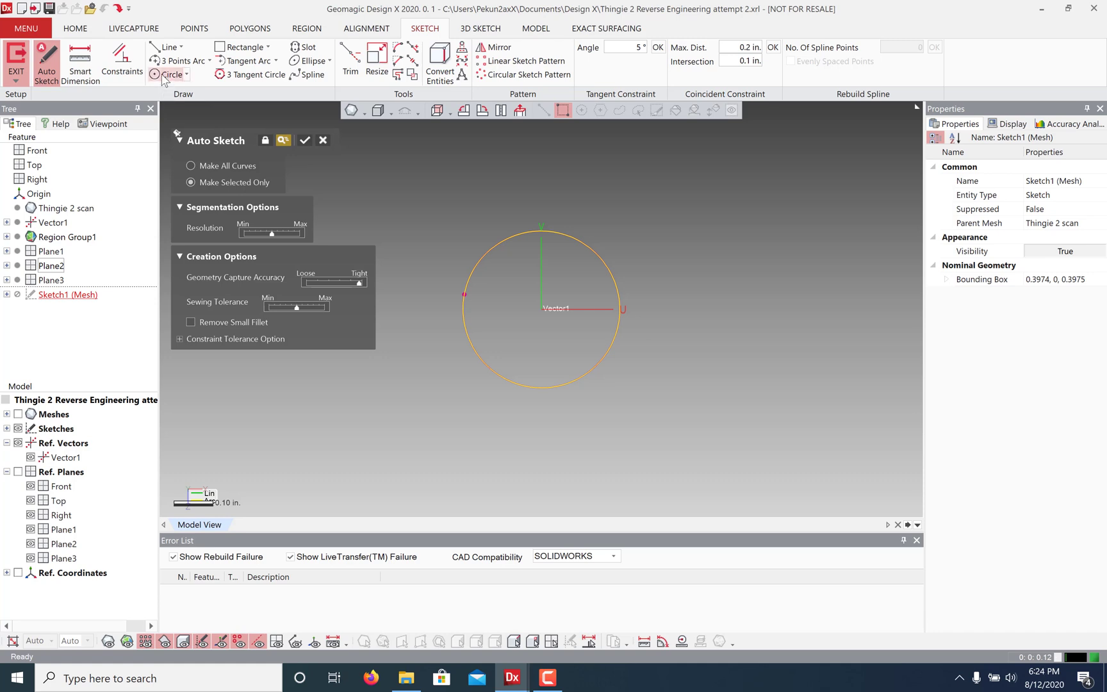
{"action": "left_click", "coordinate": [324, 140]}
{"action": "left_click", "coordinate": [173, 74]}
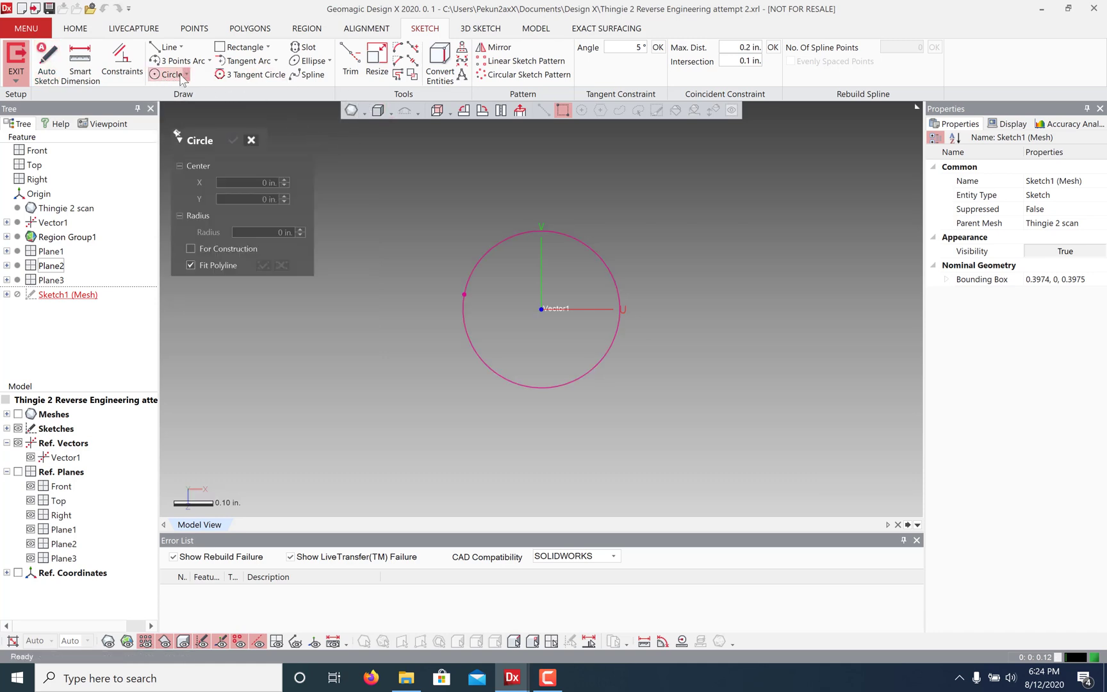
{"action": "left_click", "coordinate": [543, 310]}
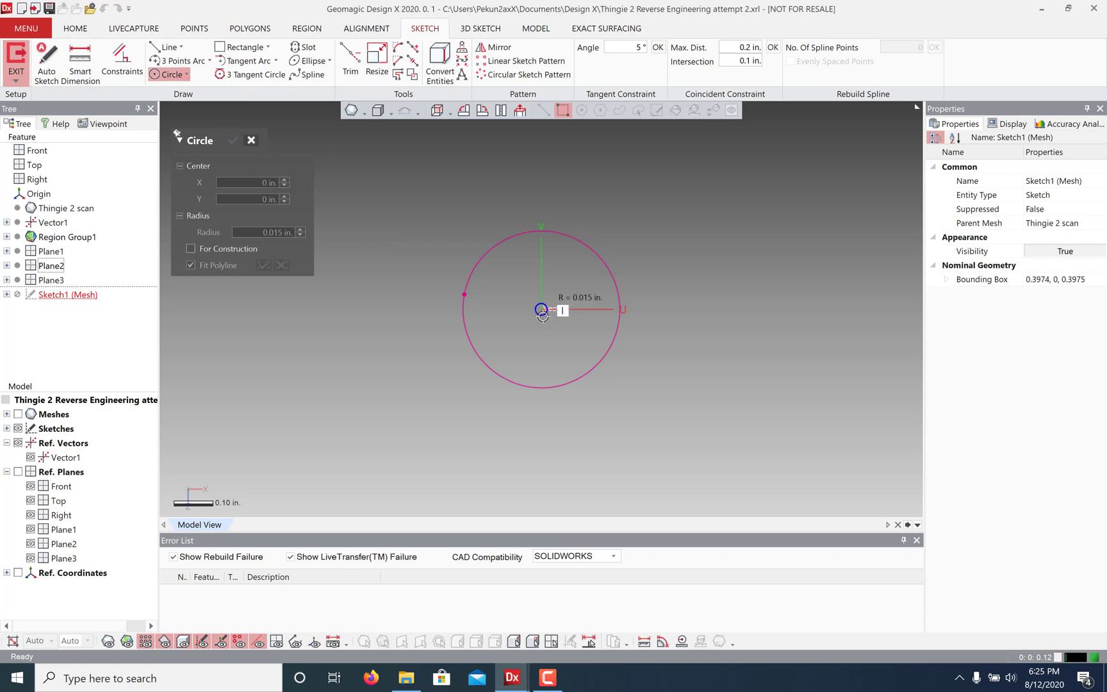
{"action": "left_click", "coordinate": [523, 385]}
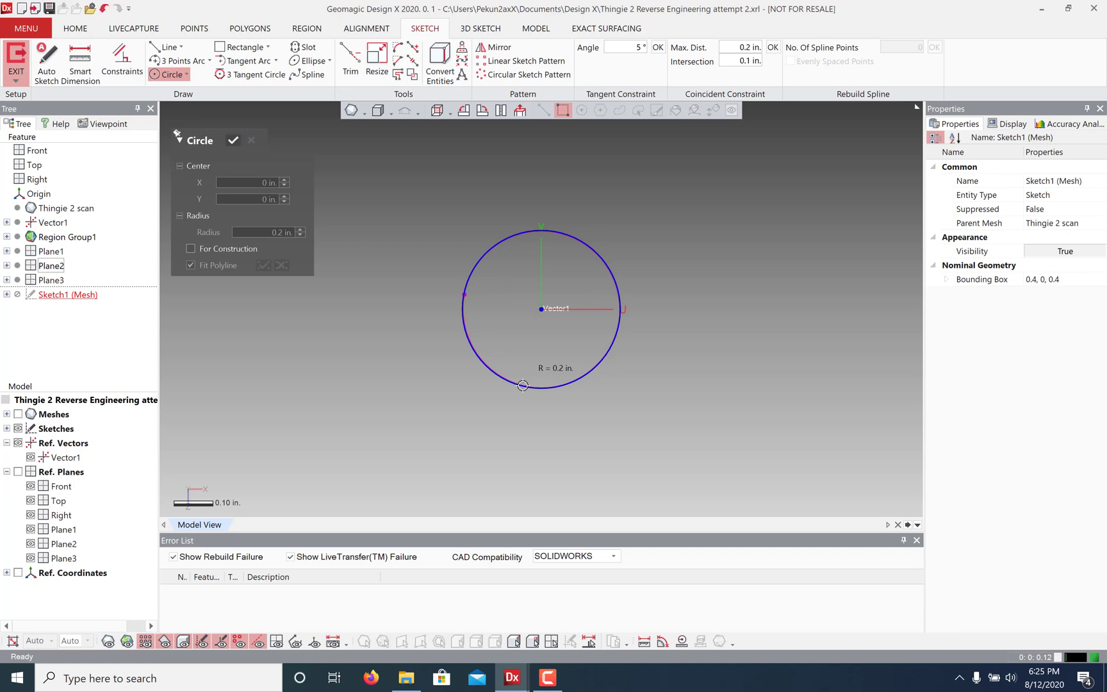
{"action": "left_click", "coordinate": [234, 141]}
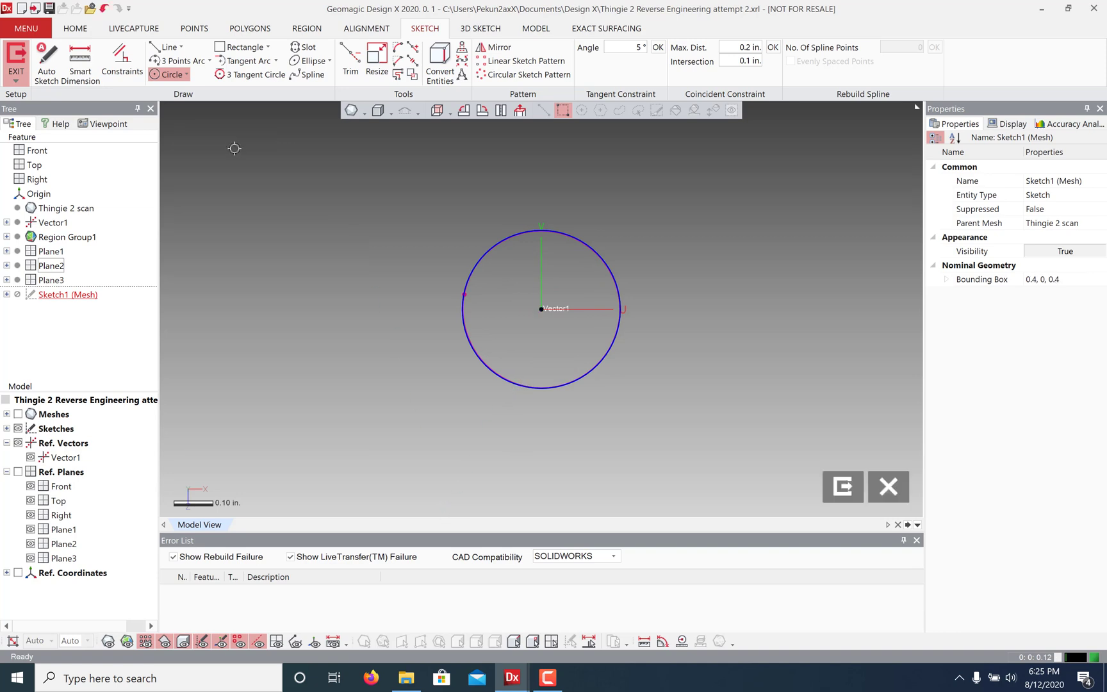
{"action": "left_click", "coordinate": [840, 494]}
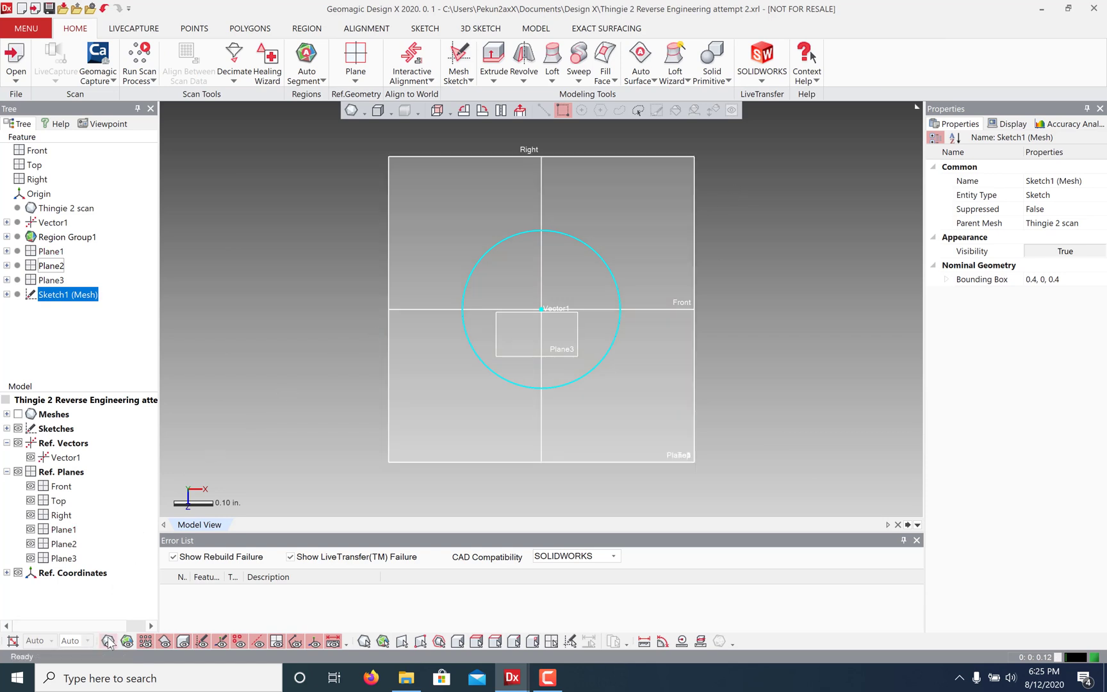
{"action": "left_click", "coordinate": [108, 641]}
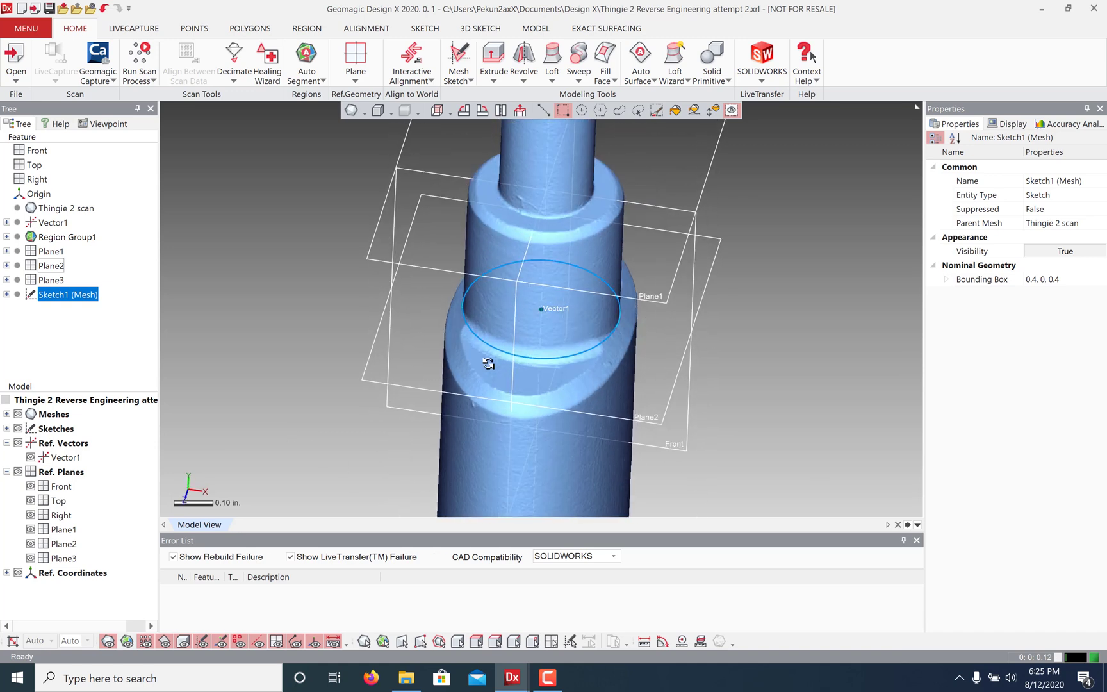
Extrude Sketch1's circle Up To Region, ending at the flat upper-step region, as Extrude1
{"action": "right_click_drag", "start_coordinate": [488, 364], "coordinate": [487, 308]}
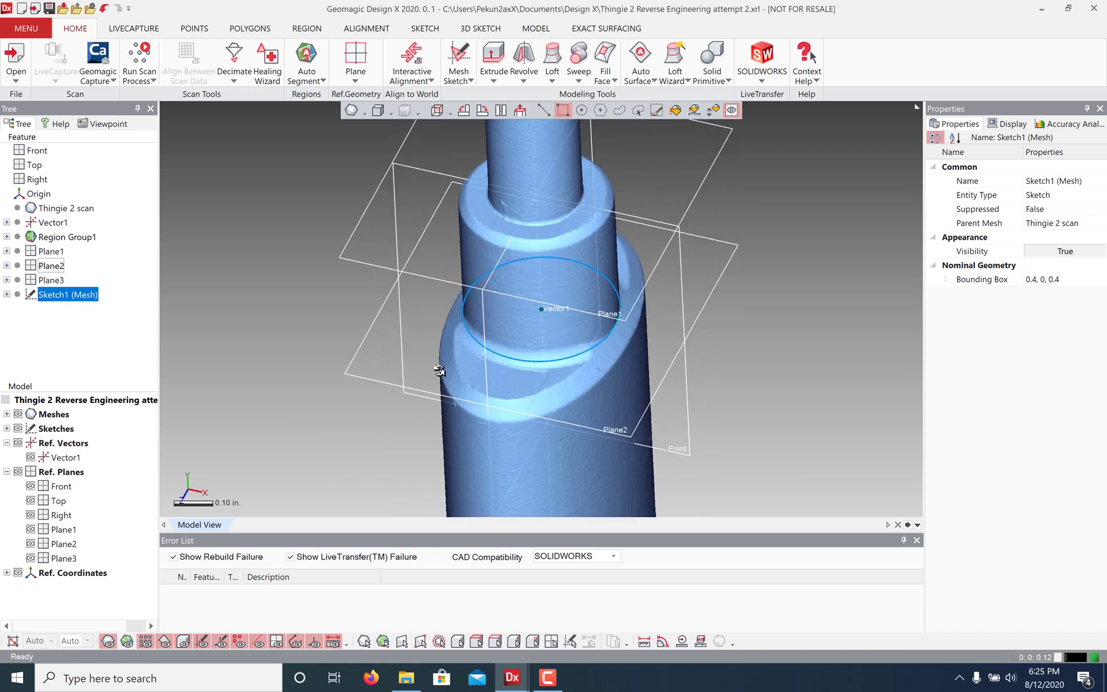
{"action": "left_click", "coordinate": [536, 30]}
{"action": "scroll", "coordinate": [317, 196], "scroll_direction": "down", "scroll_amount": 3}
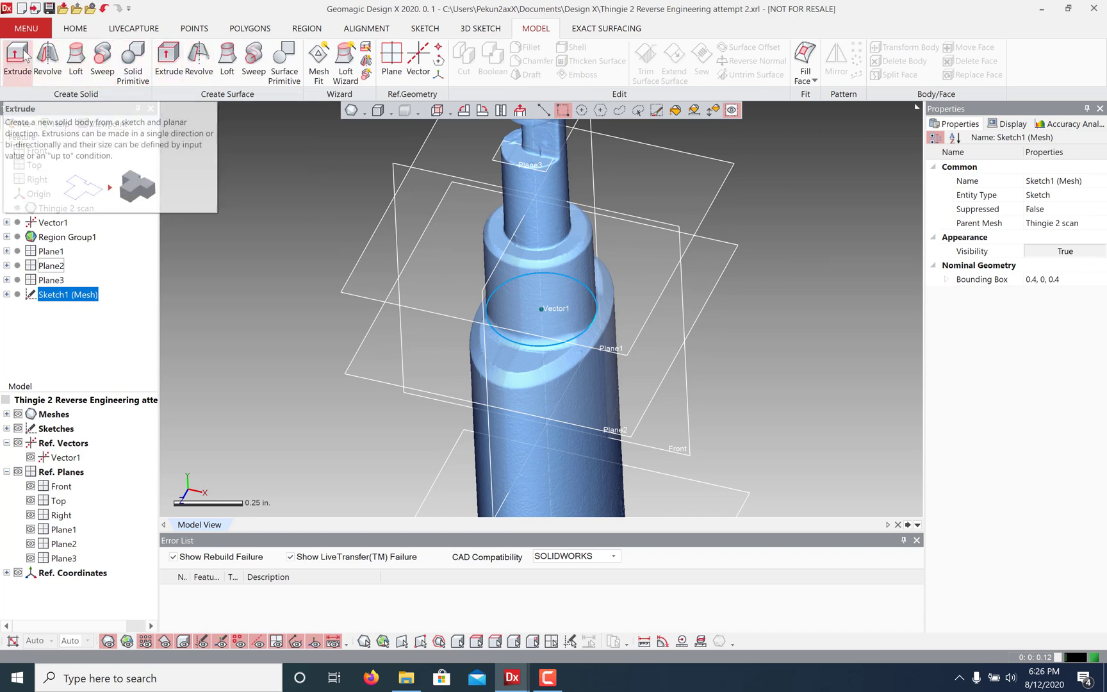
{"action": "left_click", "coordinate": [18, 56]}
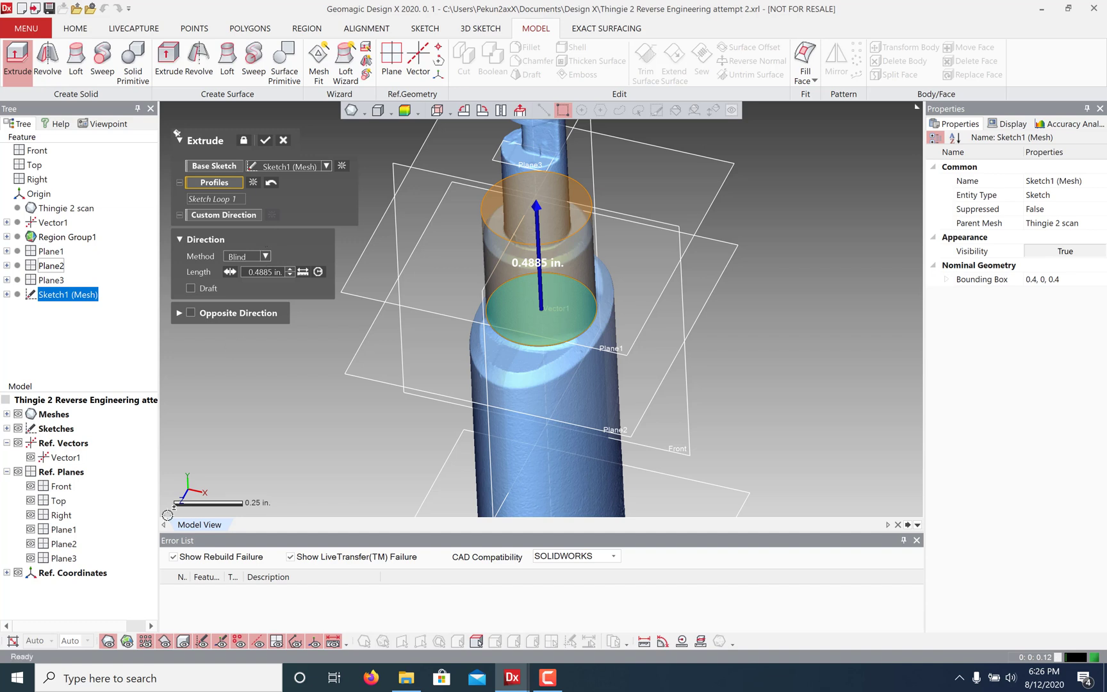
{"action": "left_click", "coordinate": [126, 642]}
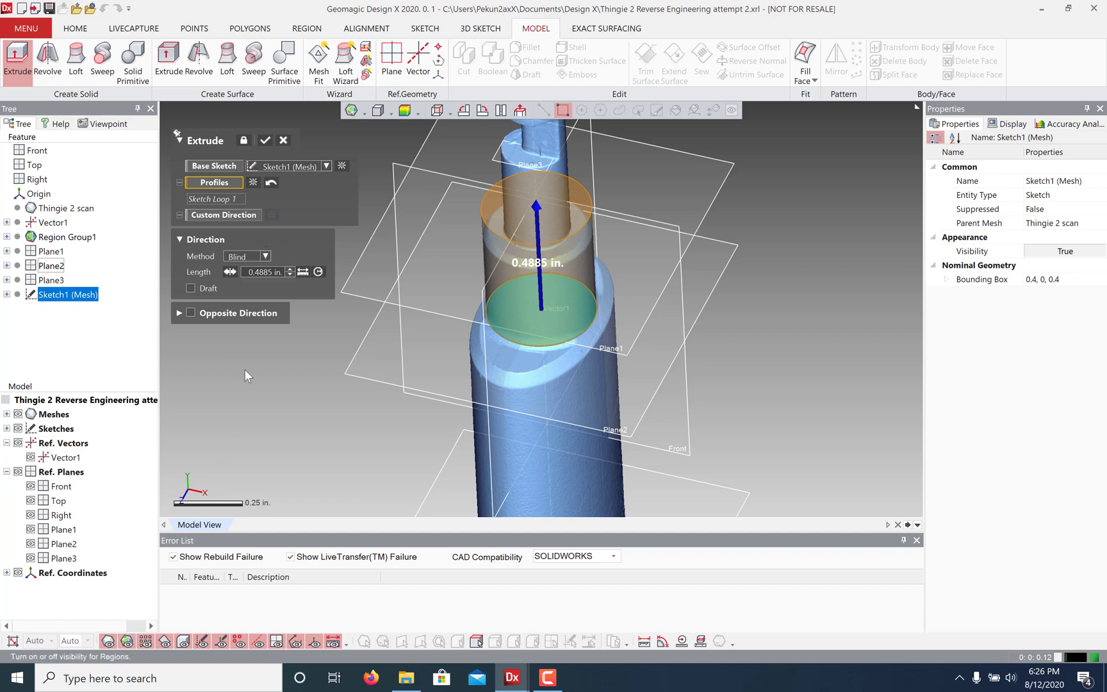
{"action": "left_click", "coordinate": [265, 256]}
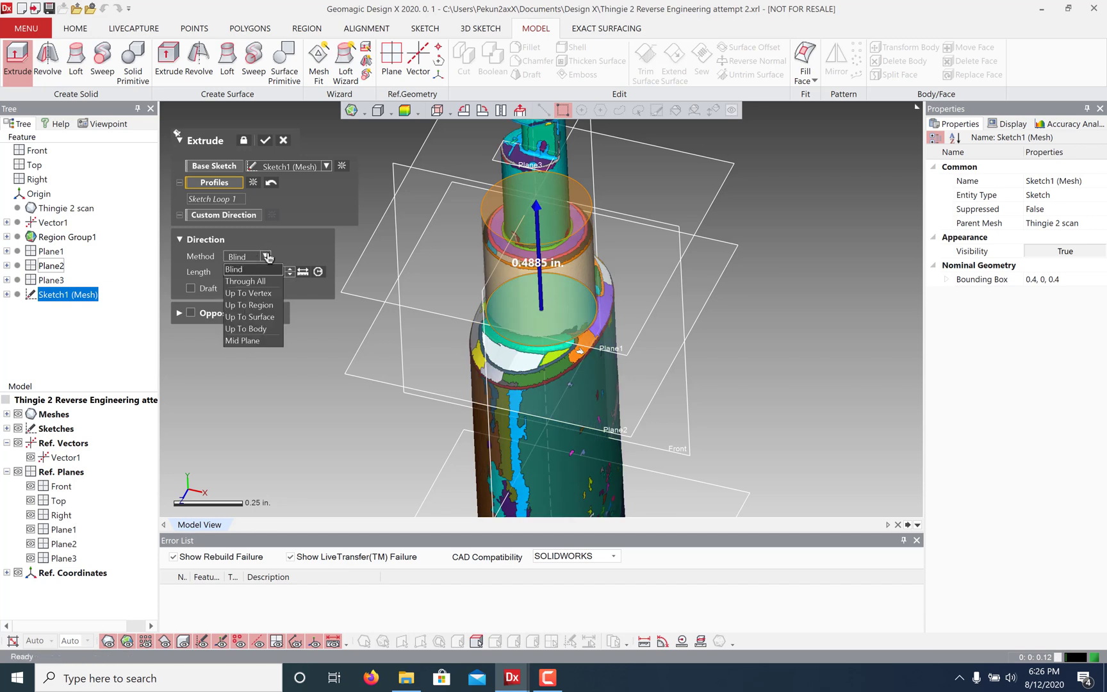
{"action": "left_click", "coordinate": [268, 306]}
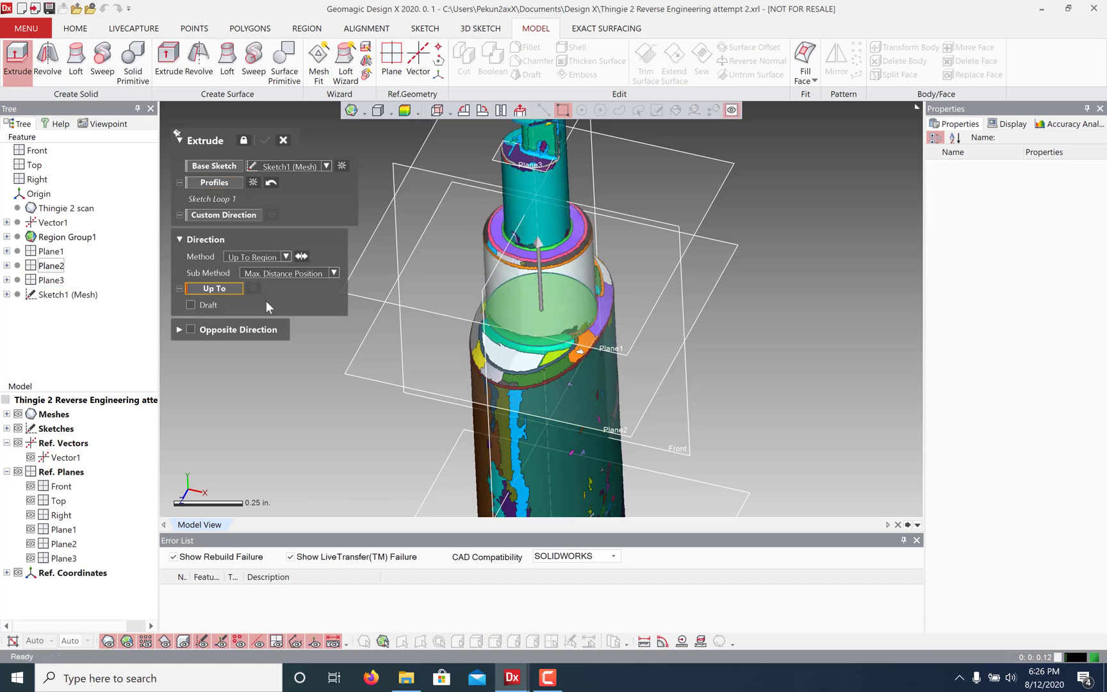
{"action": "left_click", "coordinate": [574, 237]}
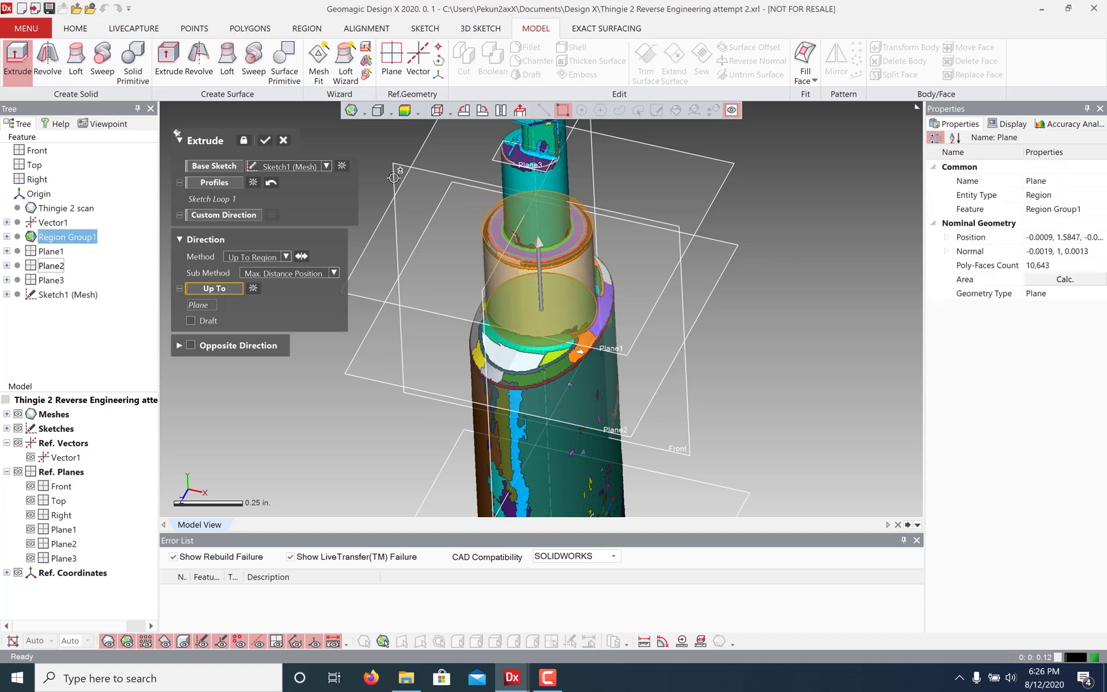
{"action": "left_click", "coordinate": [267, 143]}
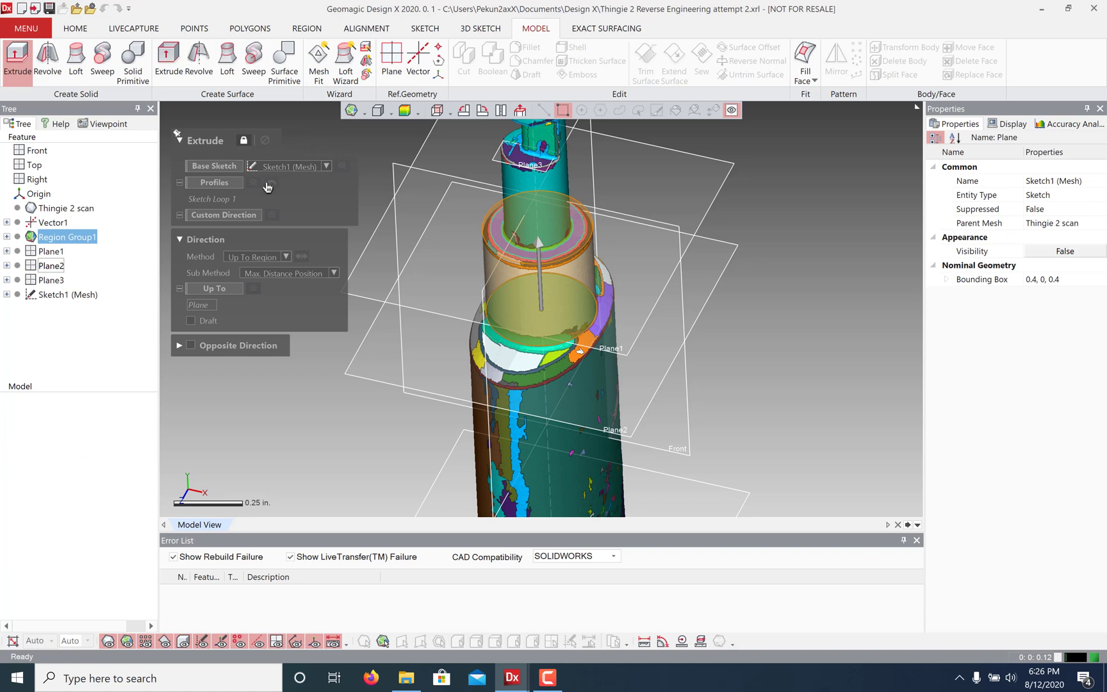
{"action": "left_click", "coordinate": [106, 643]}
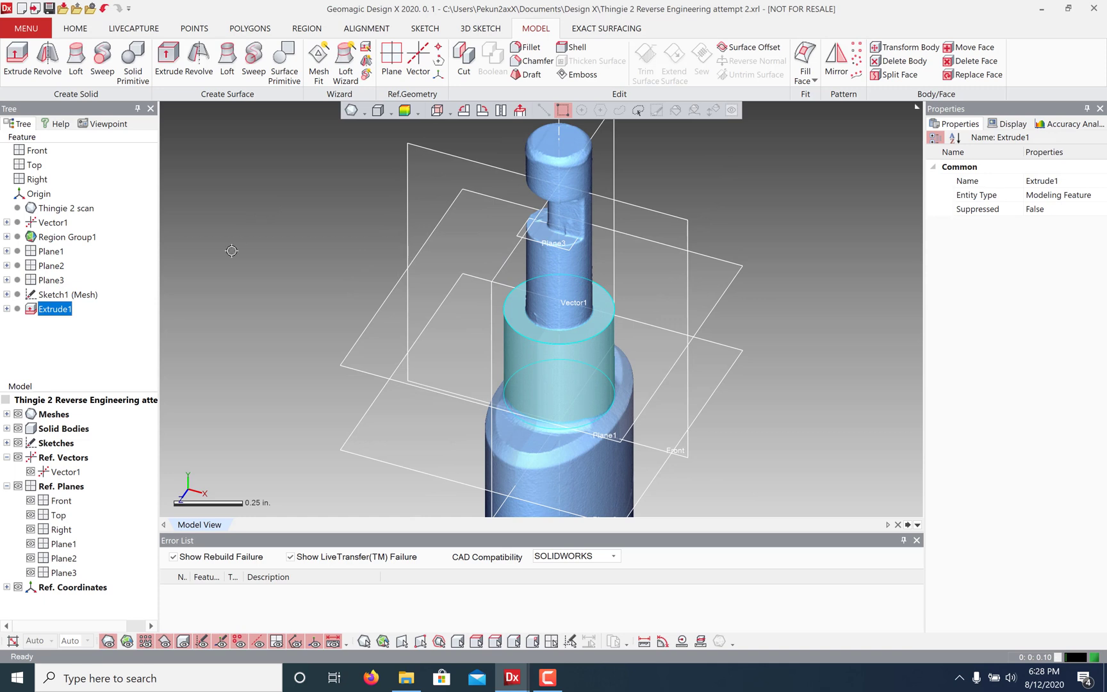
Edit Extrude1 to use Up To Surface, ending at Plane1
{"action": "double_click", "coordinate": [55, 311]}
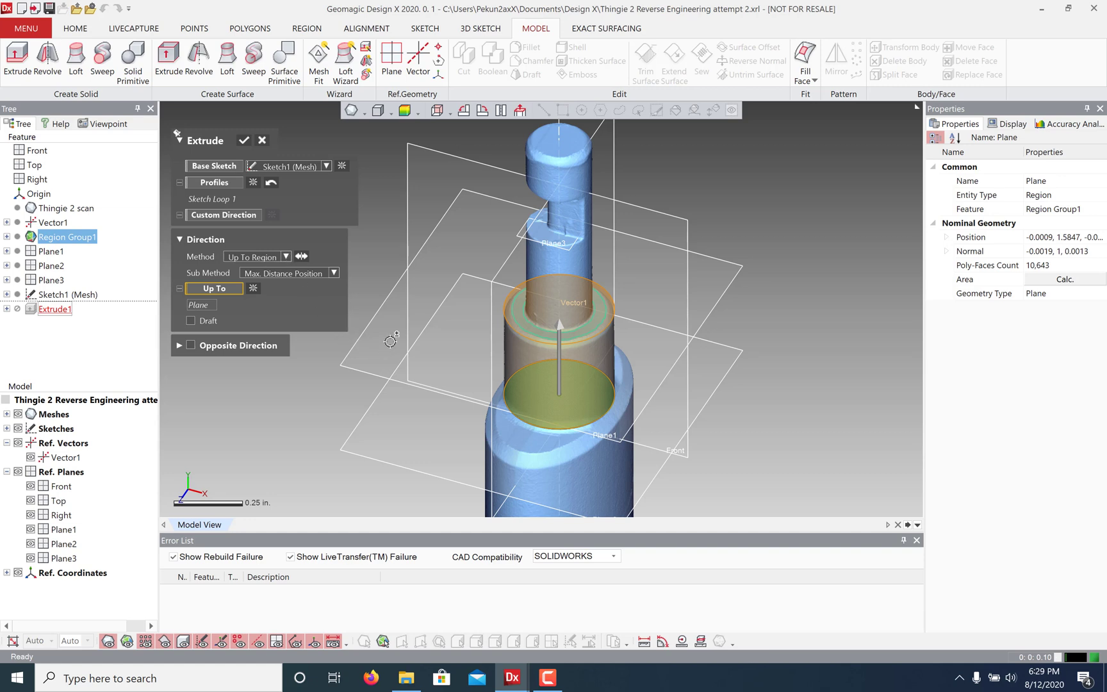
{"action": "left_click", "coordinate": [286, 257]}
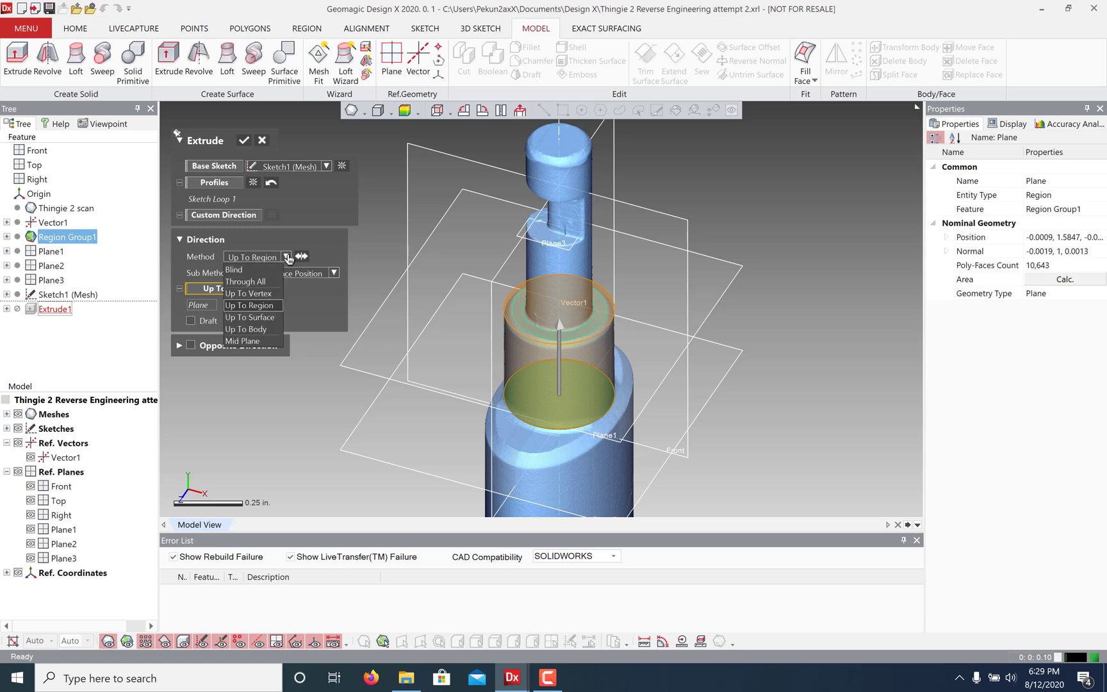
{"action": "left_click", "coordinate": [250, 317]}
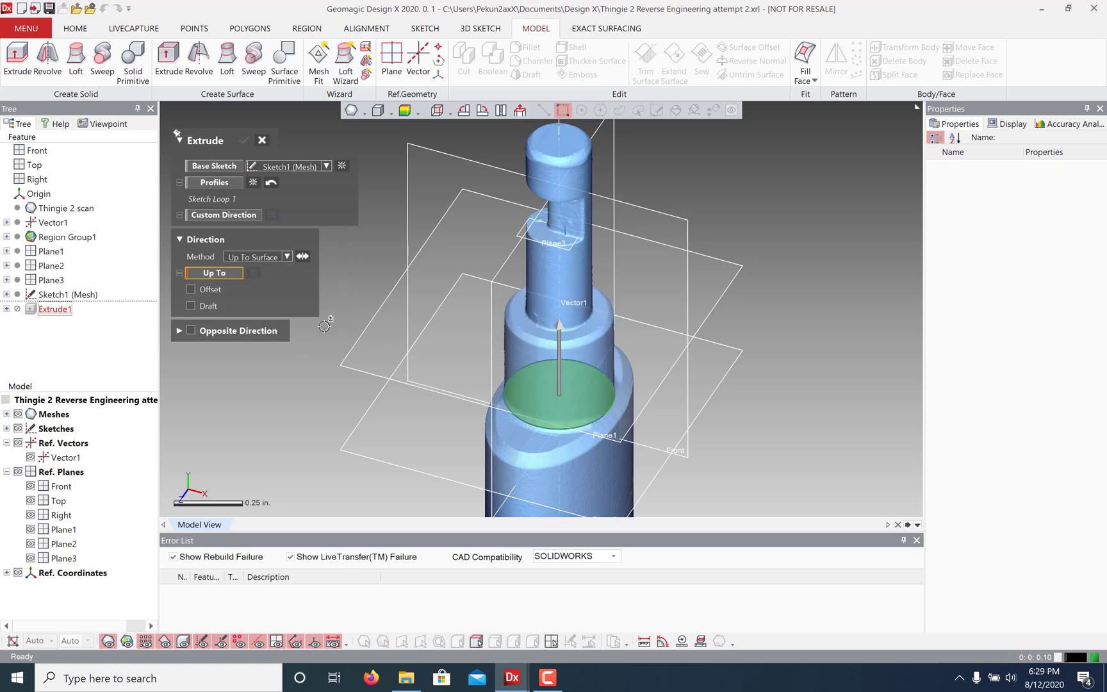
{"action": "left_click", "coordinate": [385, 337]}
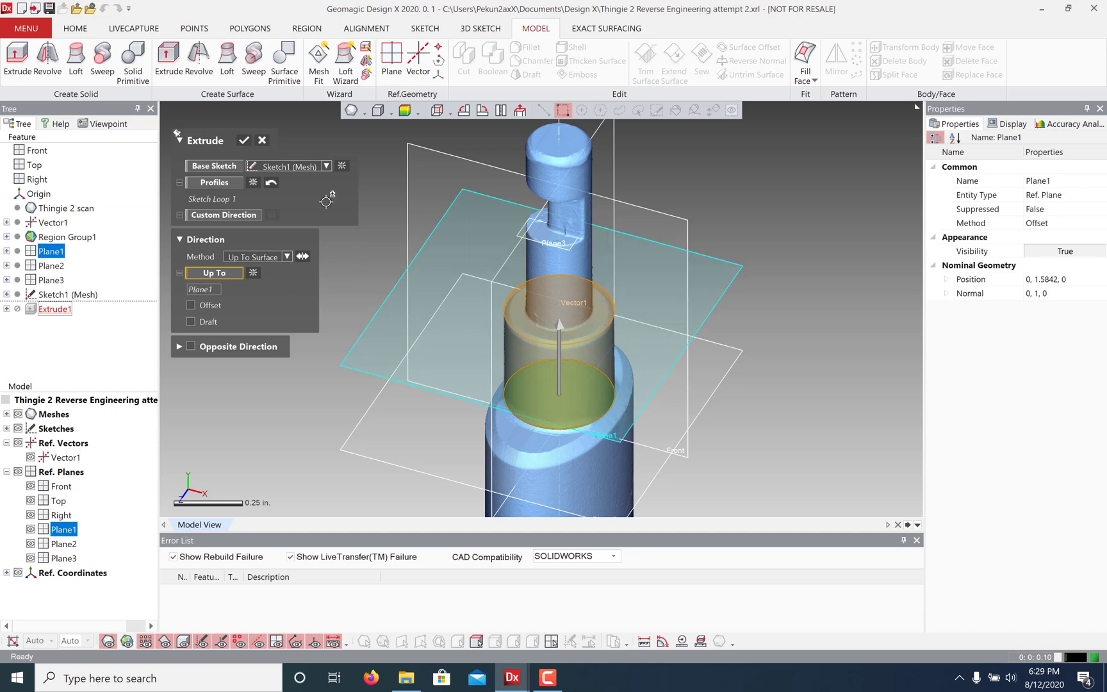
{"action": "left_click", "coordinate": [244, 140]}
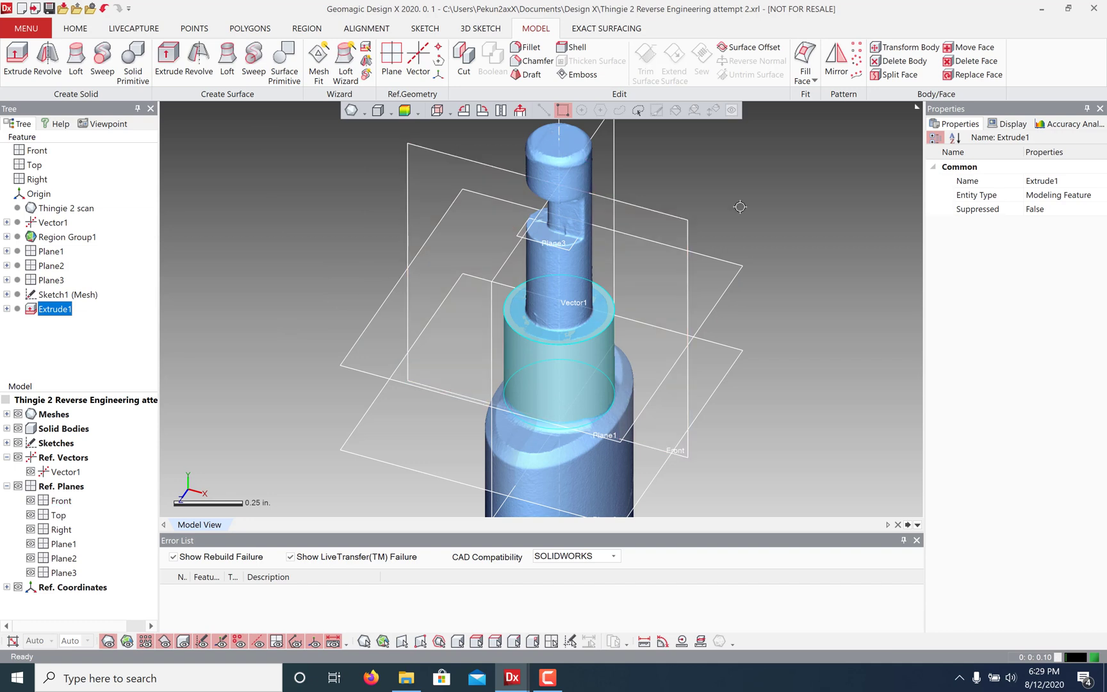
Create mesh sketch Sketch2 on Plane1, sectioning 0.235 in. up the narrower shaft
{"action": "right_click", "coordinate": [716, 267]}
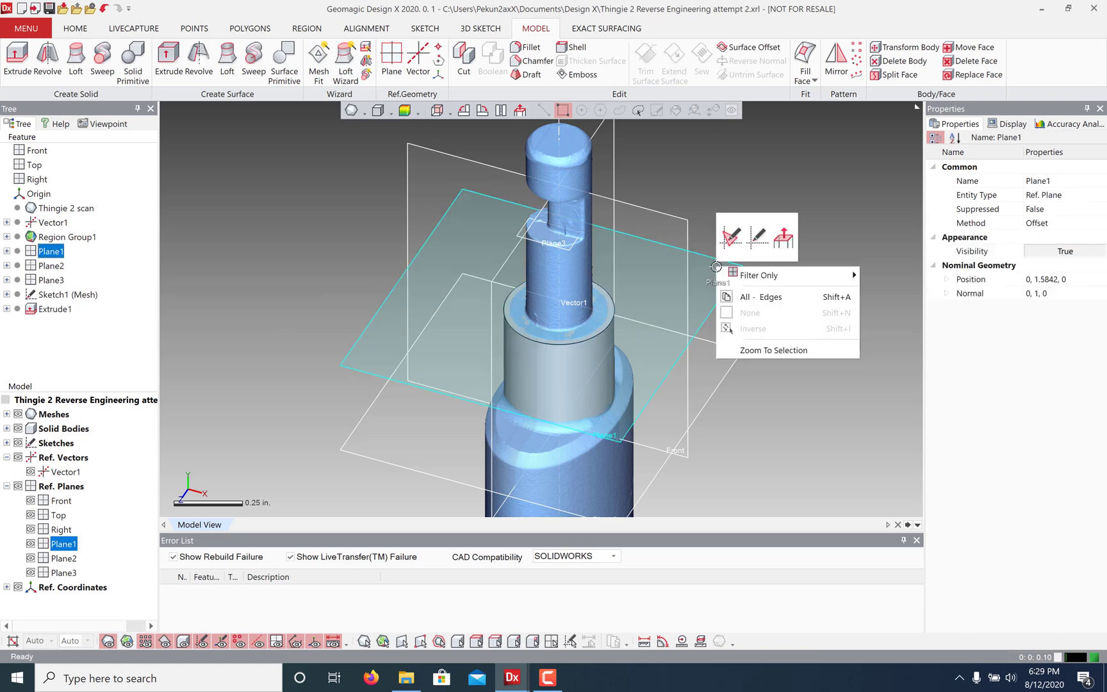
{"action": "left_click", "coordinate": [731, 228]}
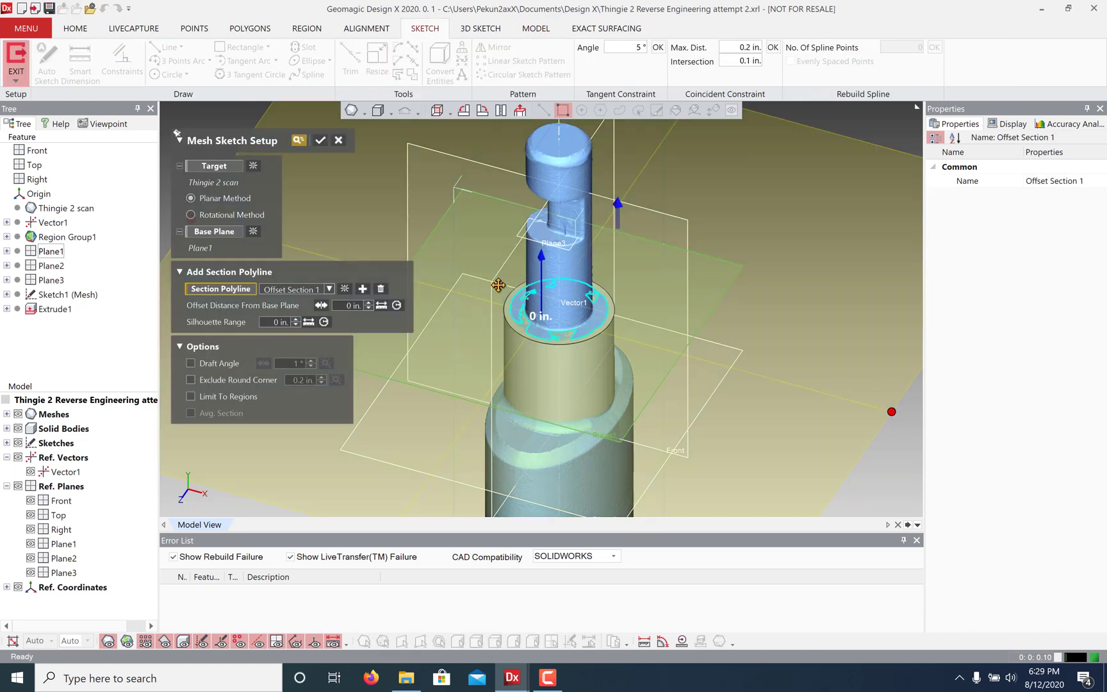
{"action": "left_click_drag", "start_coordinate": [542, 264], "coordinate": [540, 204]}
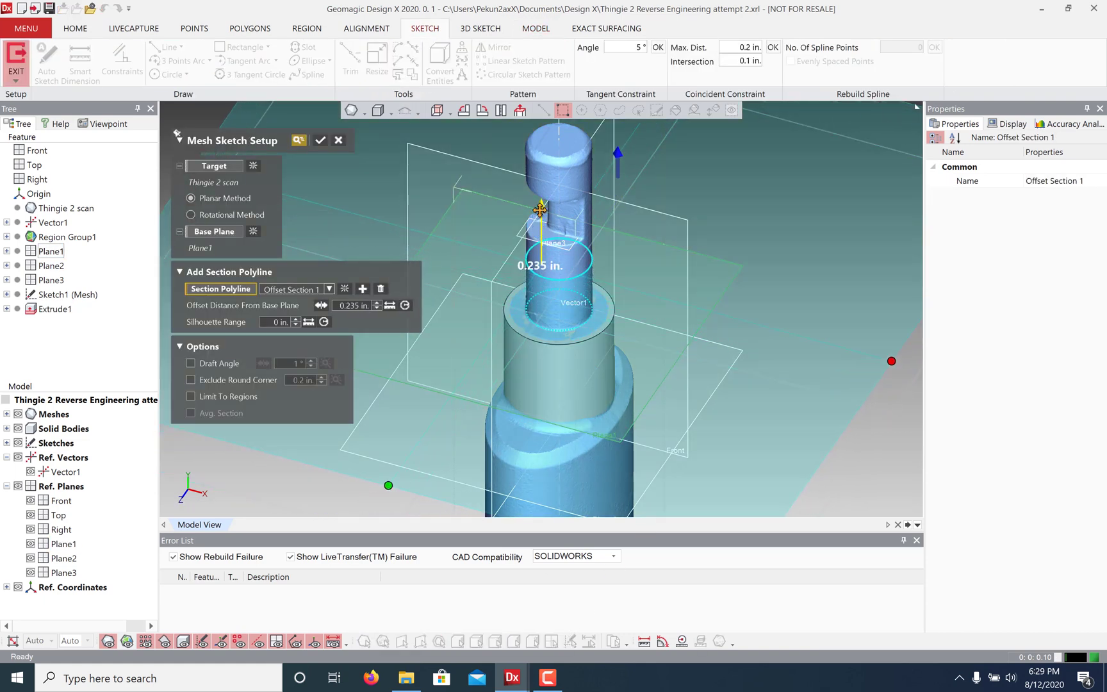
{"action": "left_click", "coordinate": [320, 139]}
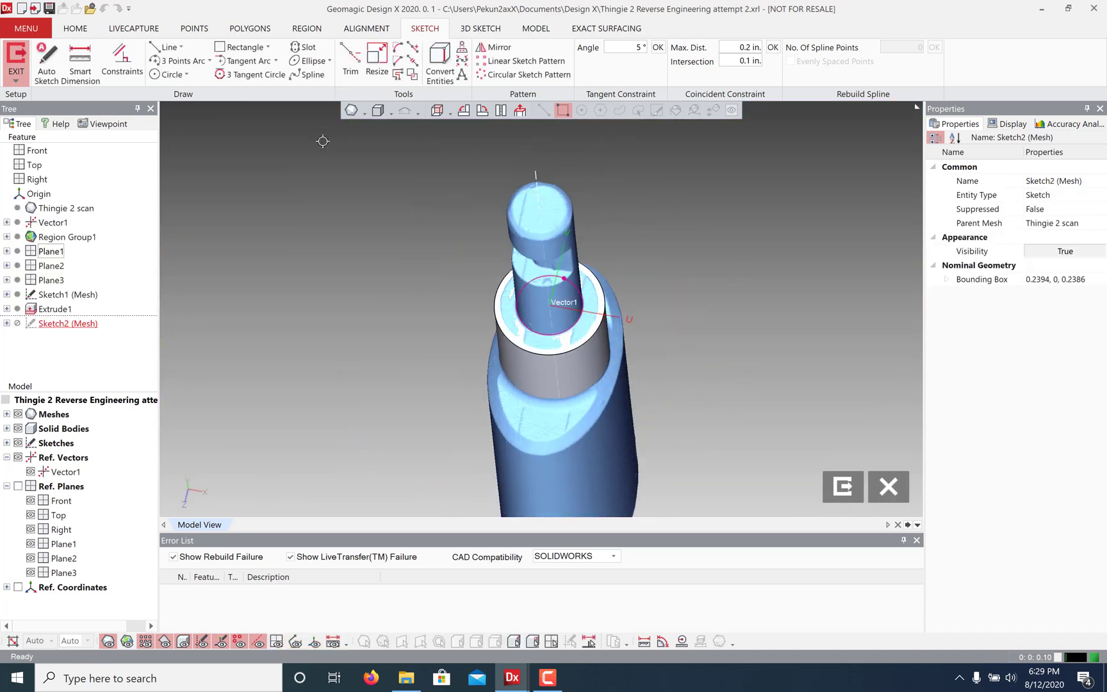
Draw a 0.115 in.-radius circle at the origin and exit the sketch
{"action": "left_click", "coordinate": [108, 641]}
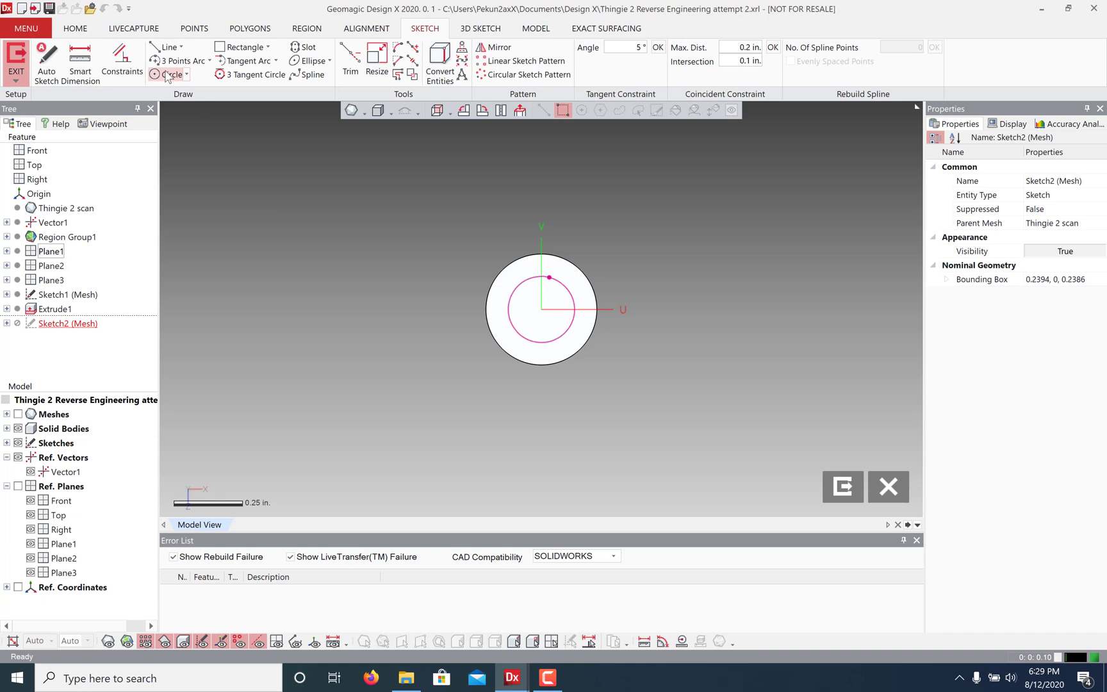
{"action": "left_click", "coordinate": [166, 75]}
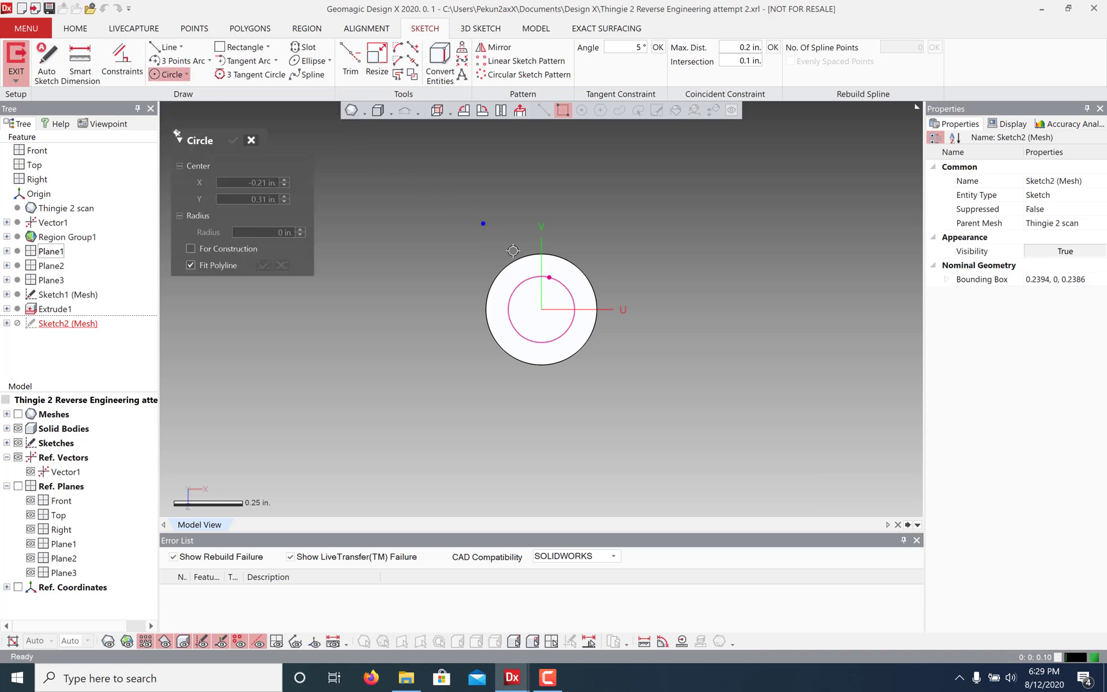
{"action": "left_click", "coordinate": [542, 308]}
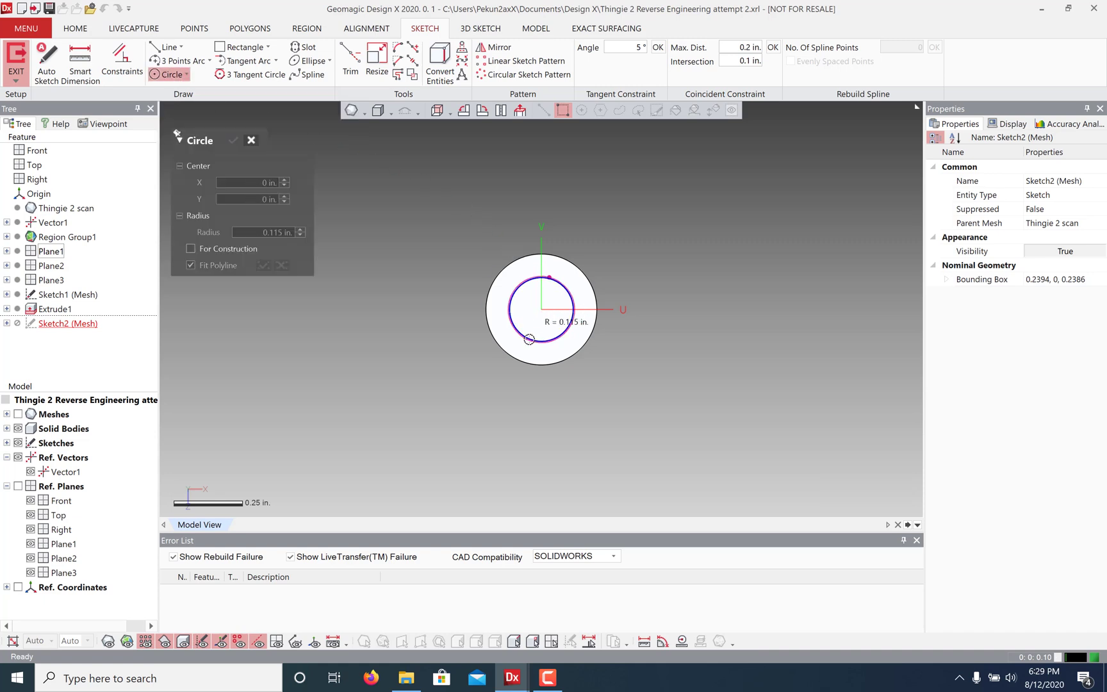
{"action": "left_click", "coordinate": [529, 340]}
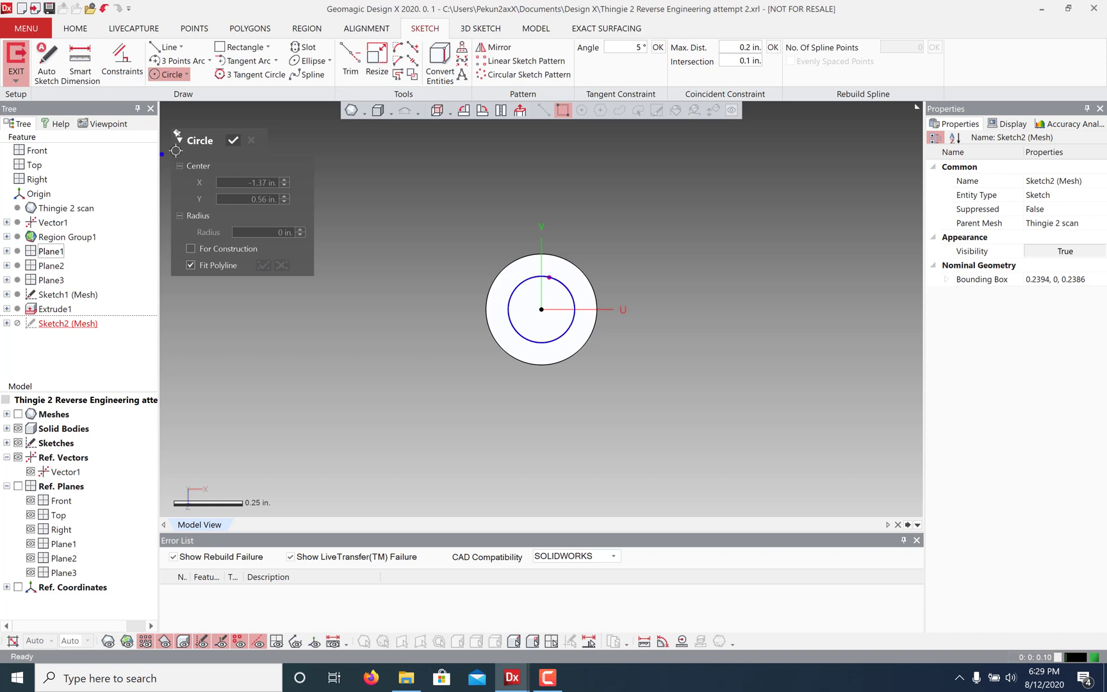
{"action": "left_click", "coordinate": [233, 143]}
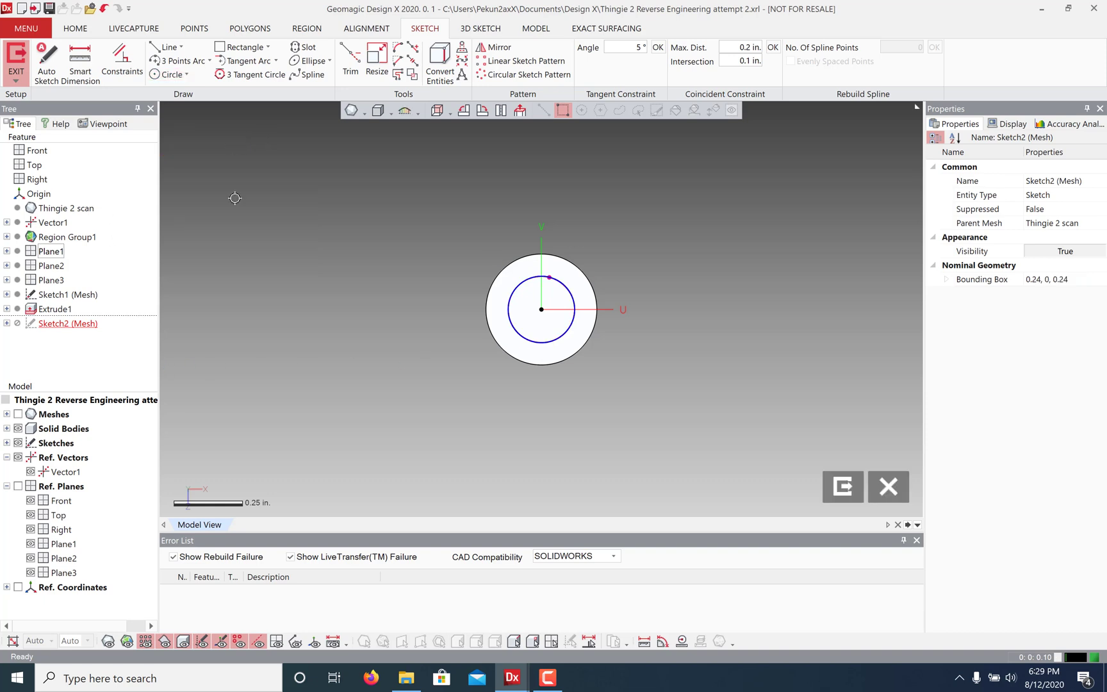
{"action": "left_click", "coordinate": [854, 490]}
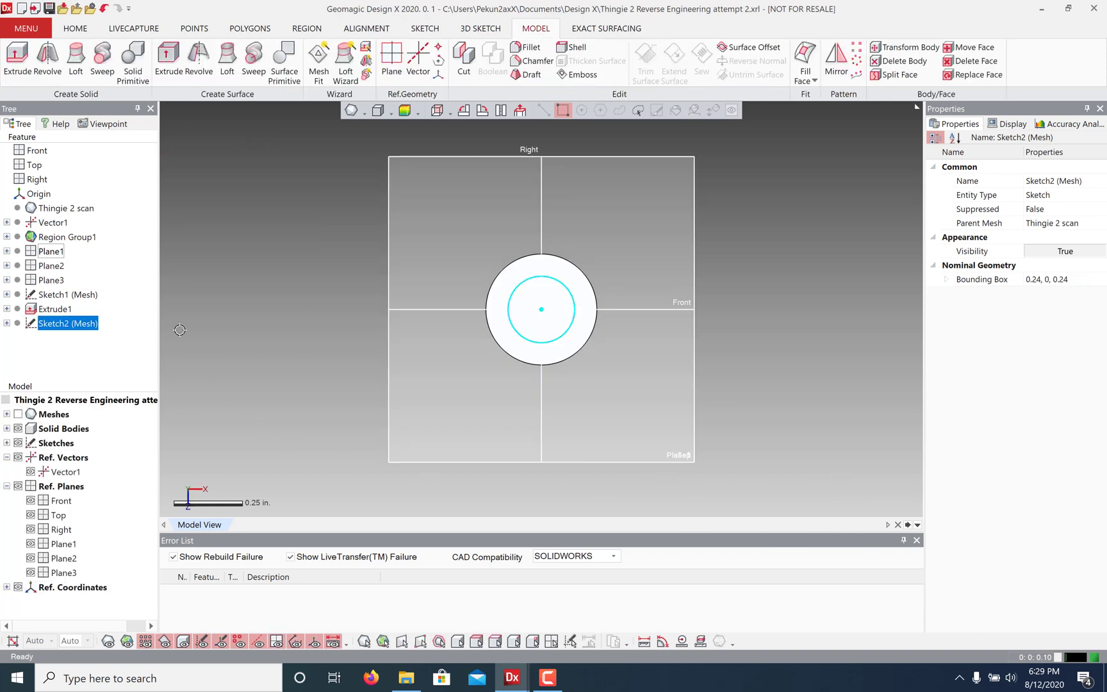
Extrude Sketch2 as a narrower cylinder up to the scan's top flat region
{"action": "right_click_drag", "start_coordinate": [501, 494], "coordinate": [414, 276]}
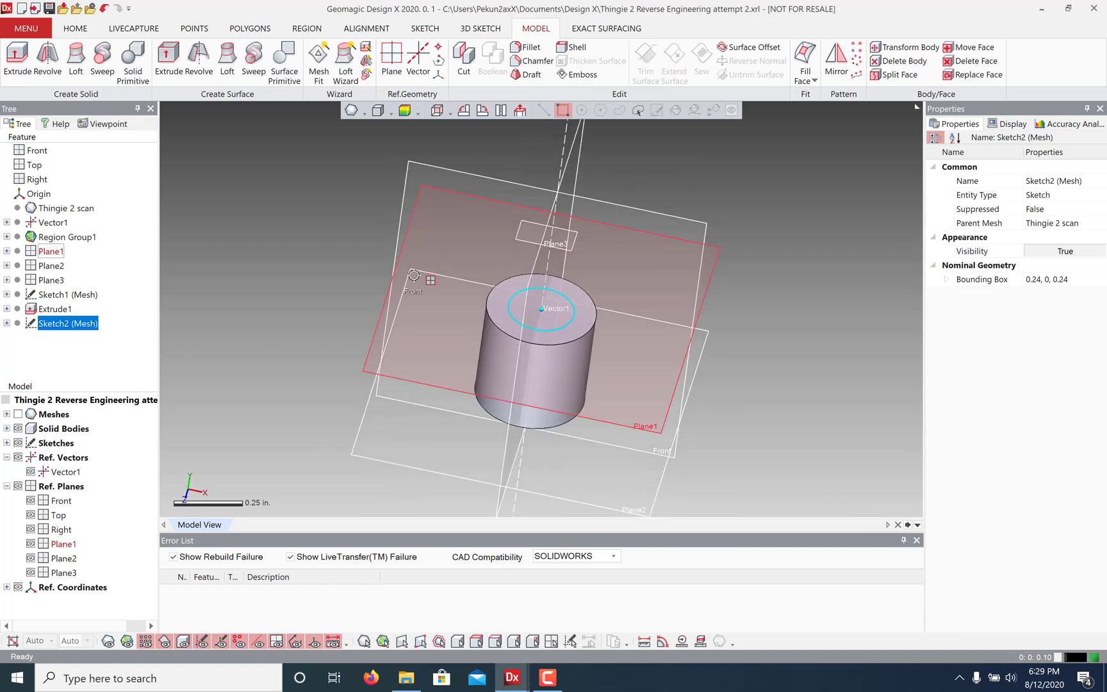
{"action": "left_click", "coordinate": [109, 641]}
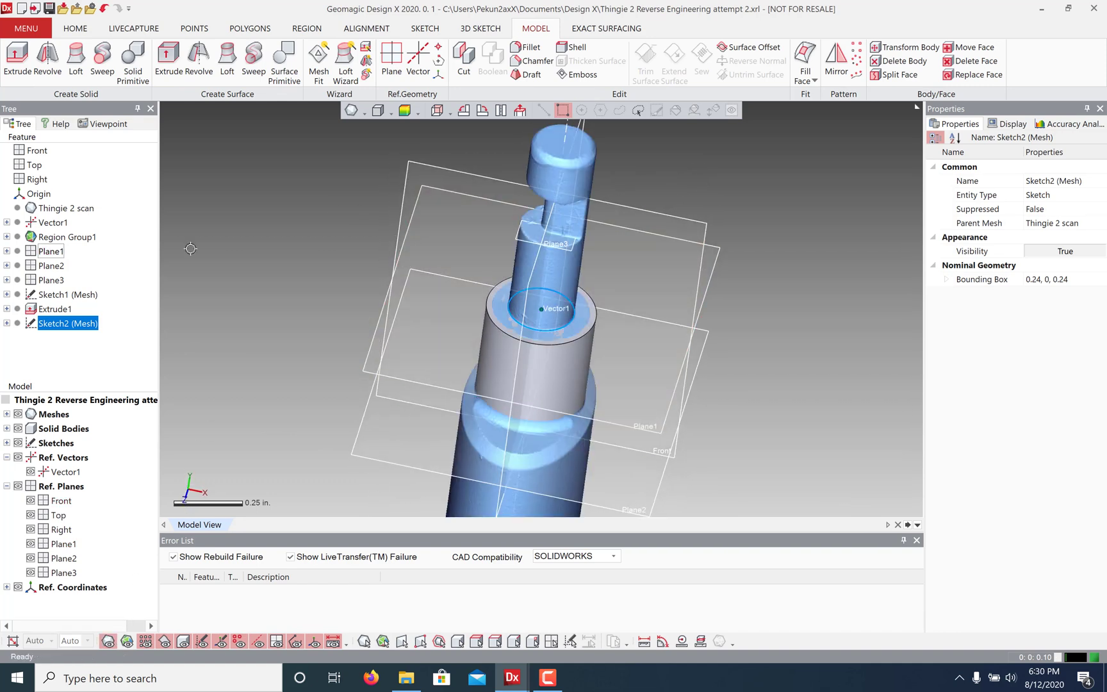
{"action": "left_click", "coordinate": [17, 57]}
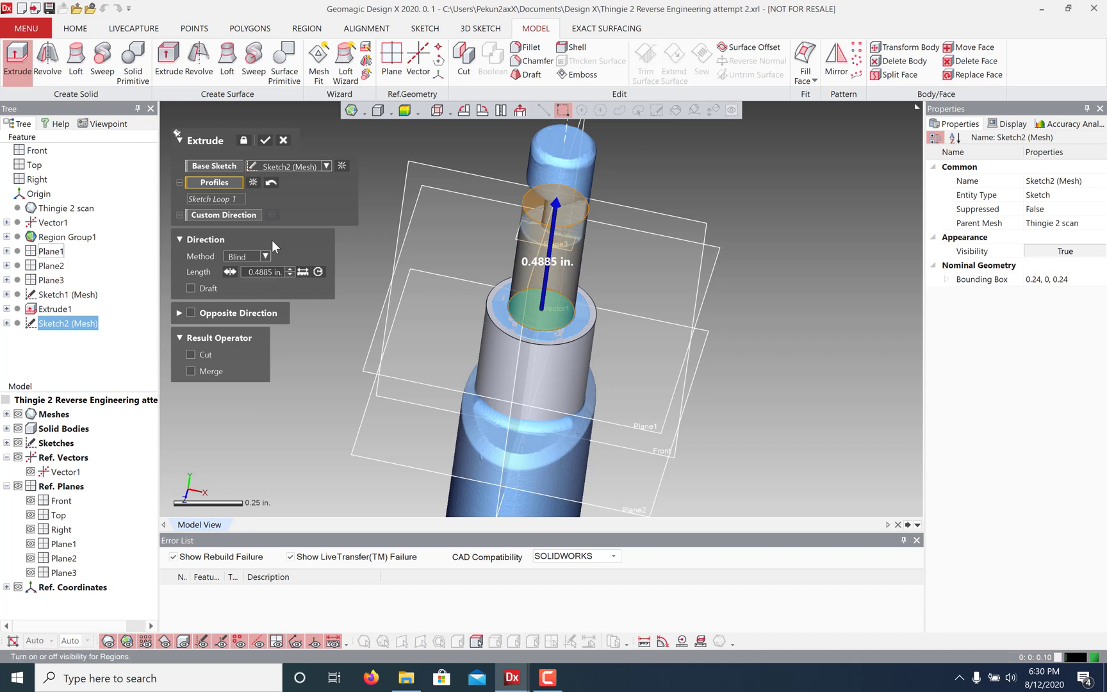
{"action": "left_click", "coordinate": [265, 256]}
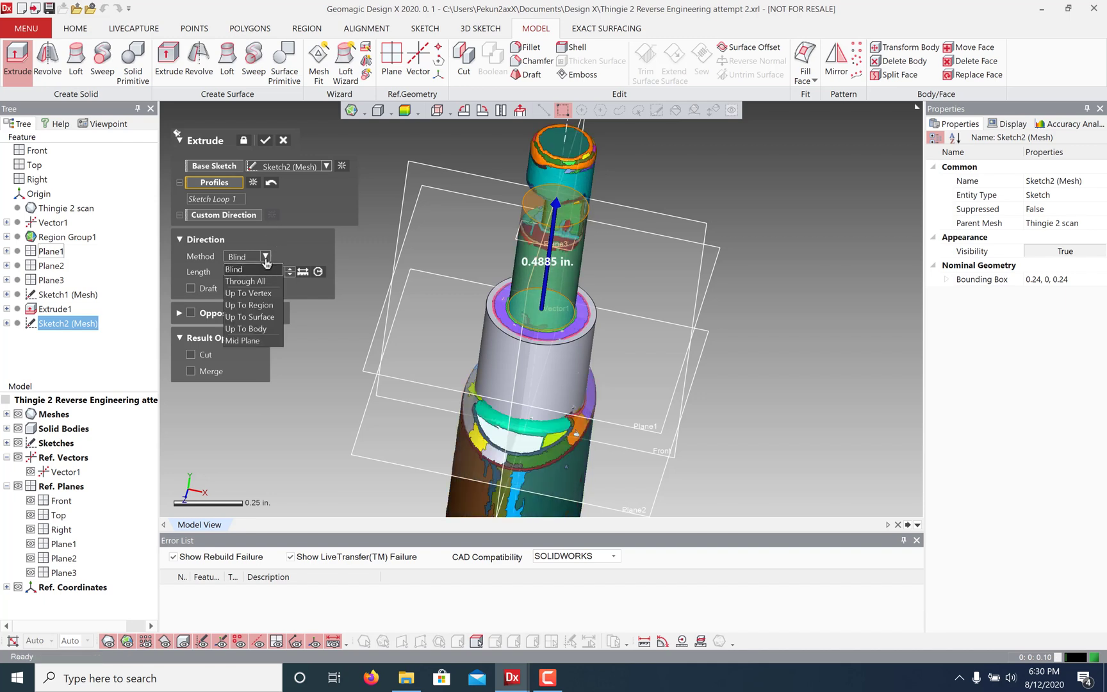
{"action": "left_click", "coordinate": [268, 305]}
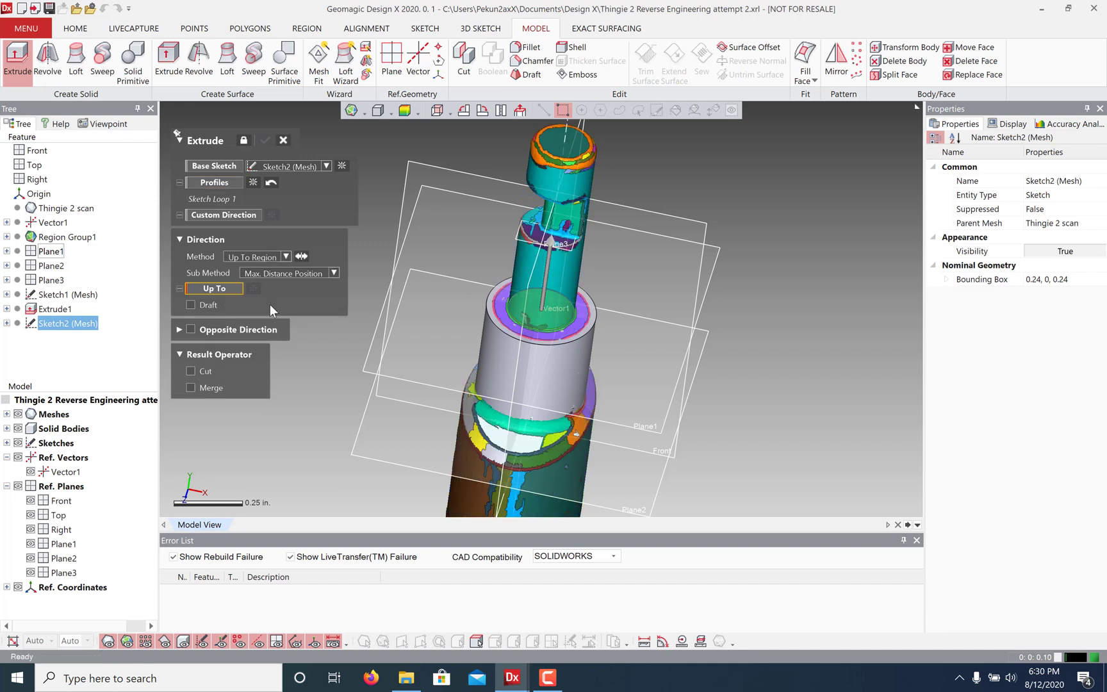
{"action": "left_click", "coordinate": [555, 143]}
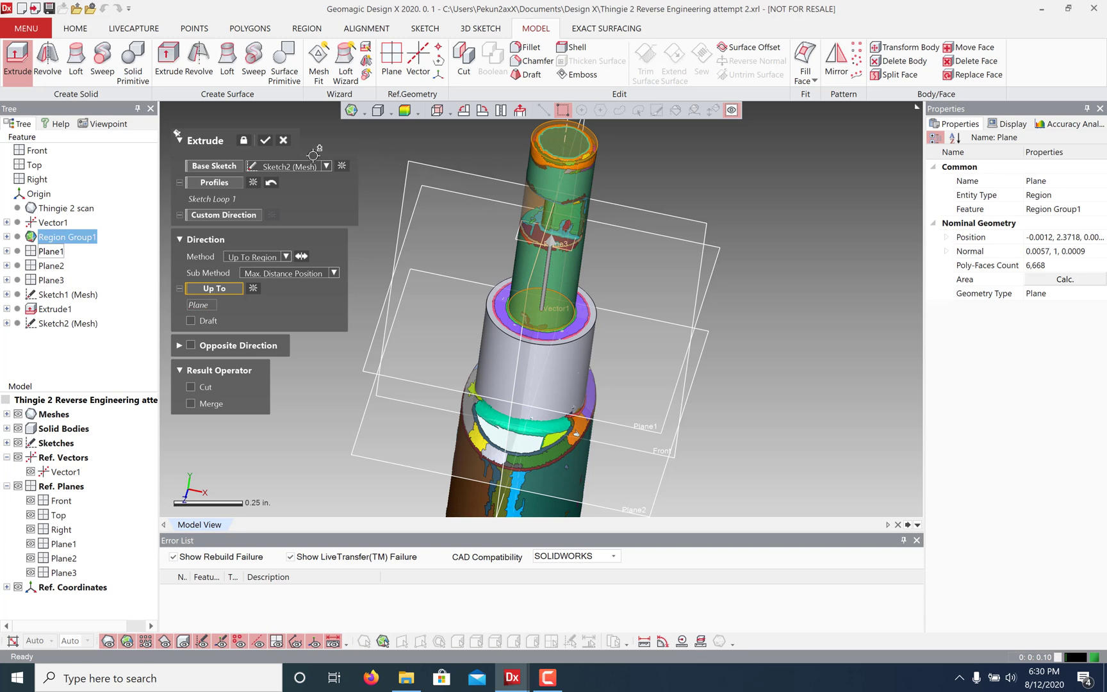
{"action": "left_click", "coordinate": [265, 141]}
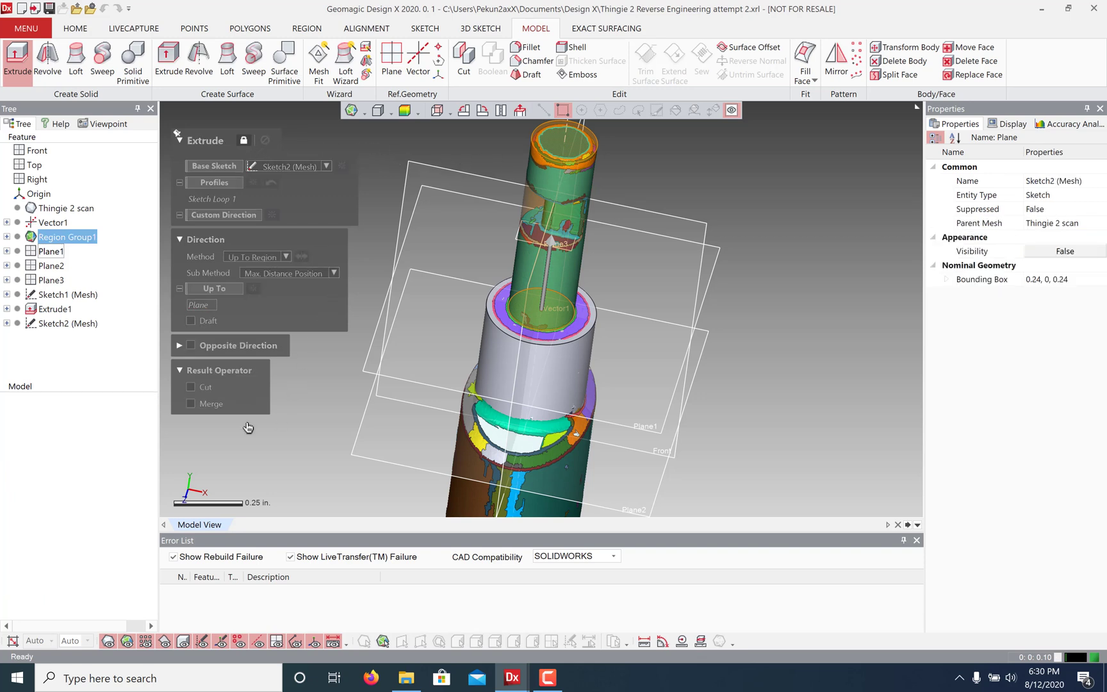
Toggle mesh, region and solid visibility to compare Extrude2 with the scan
{"action": "left_click", "coordinate": [108, 641]}
{"action": "left_click", "coordinate": [108, 641]}
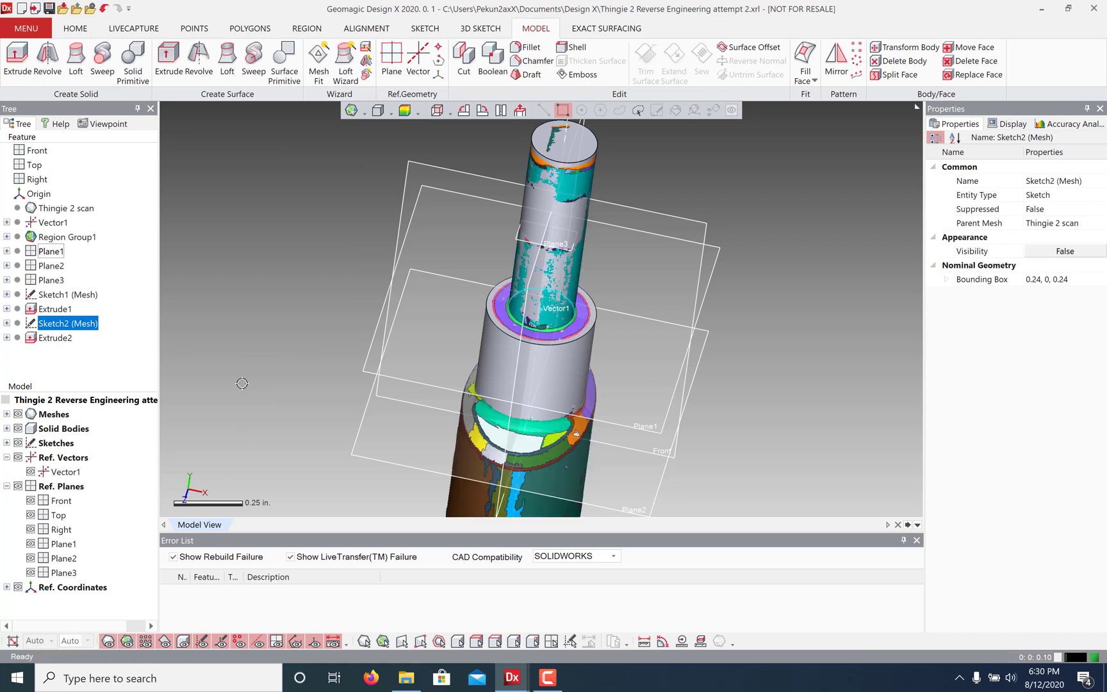
{"action": "left_click", "coordinate": [126, 643]}
{"action": "left_click", "coordinate": [107, 643]}
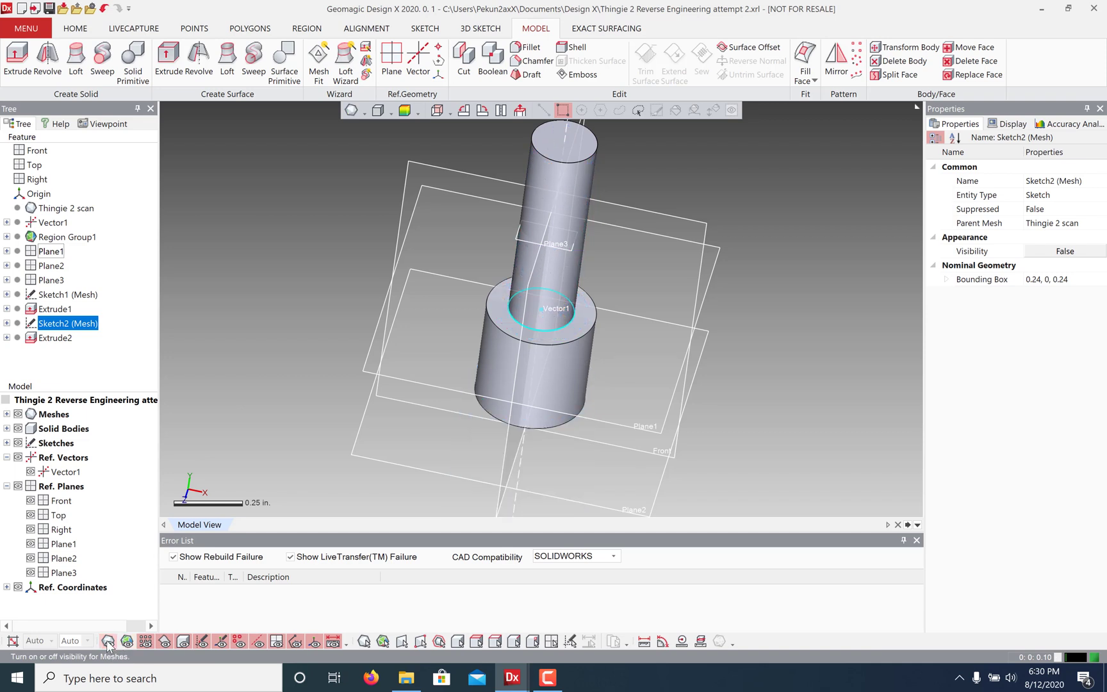
{"action": "left_click", "coordinate": [107, 643]}
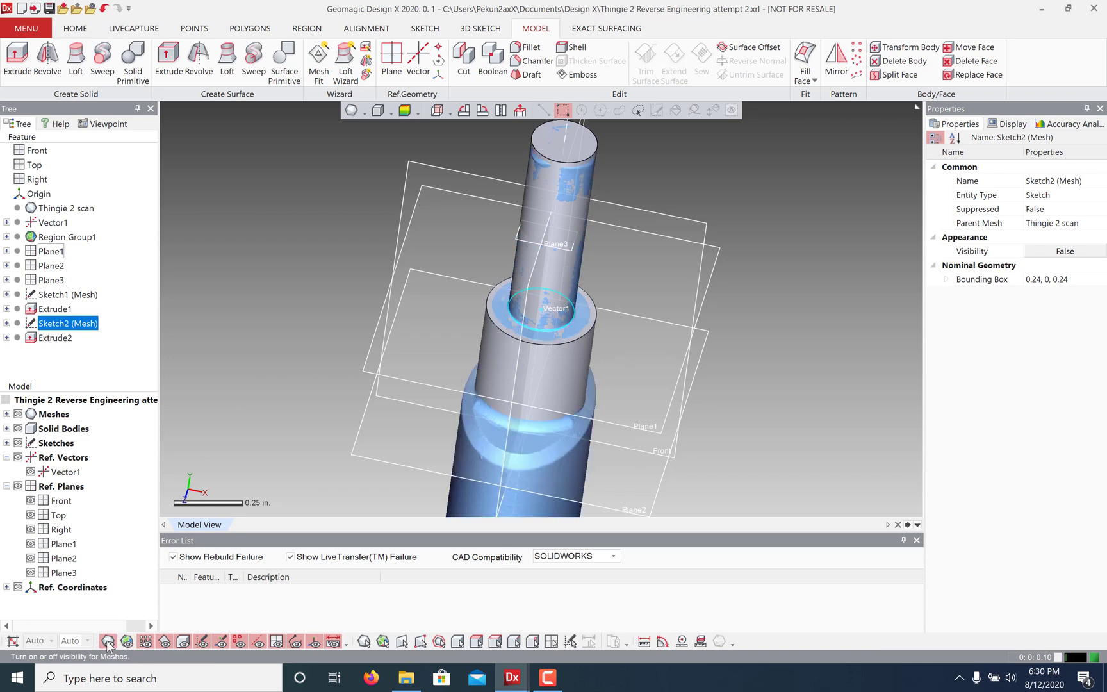
{"action": "left_click", "coordinate": [182, 642]}
Zoom in on the notch and start a new Mesh Sketch on the Thingie 2 scan
{"action": "scroll", "coordinate": [548, 211], "scroll_direction": "up", "scroll_amount": 1}
{"action": "scroll", "coordinate": [547, 212], "scroll_direction": "up", "scroll_amount": 3}
{"action": "right_click_drag", "start_coordinate": [548, 212], "coordinate": [551, 410]}
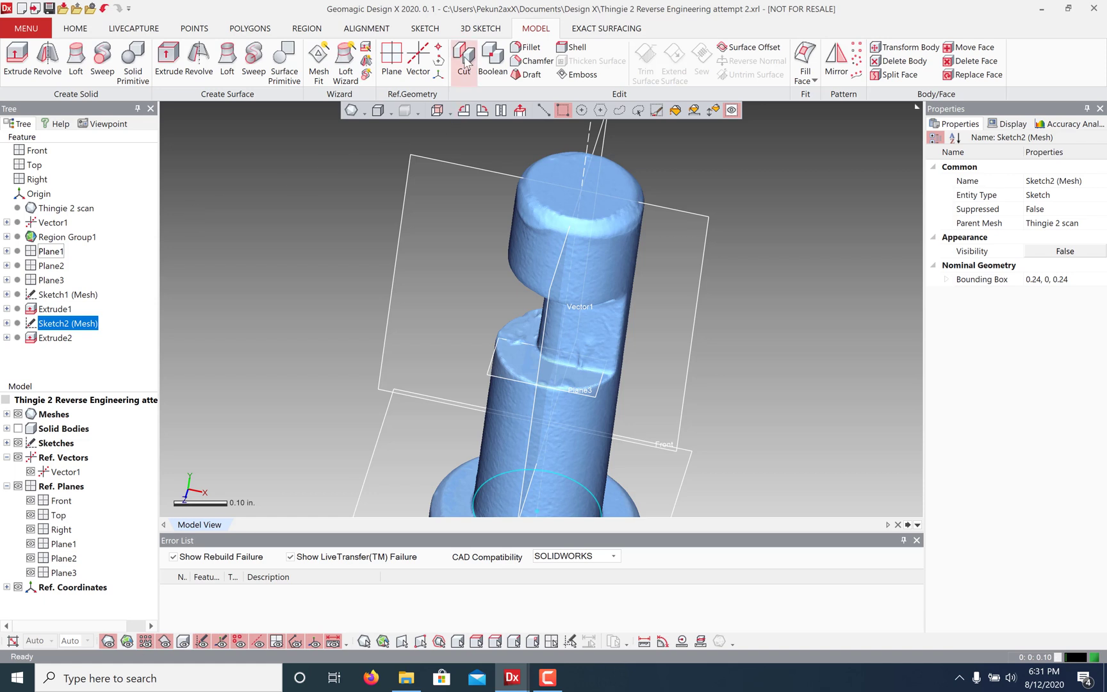
{"action": "left_click", "coordinate": [268, 333]}
{"action": "right_click_drag", "start_coordinate": [359, 308], "coordinate": [269, 334]}
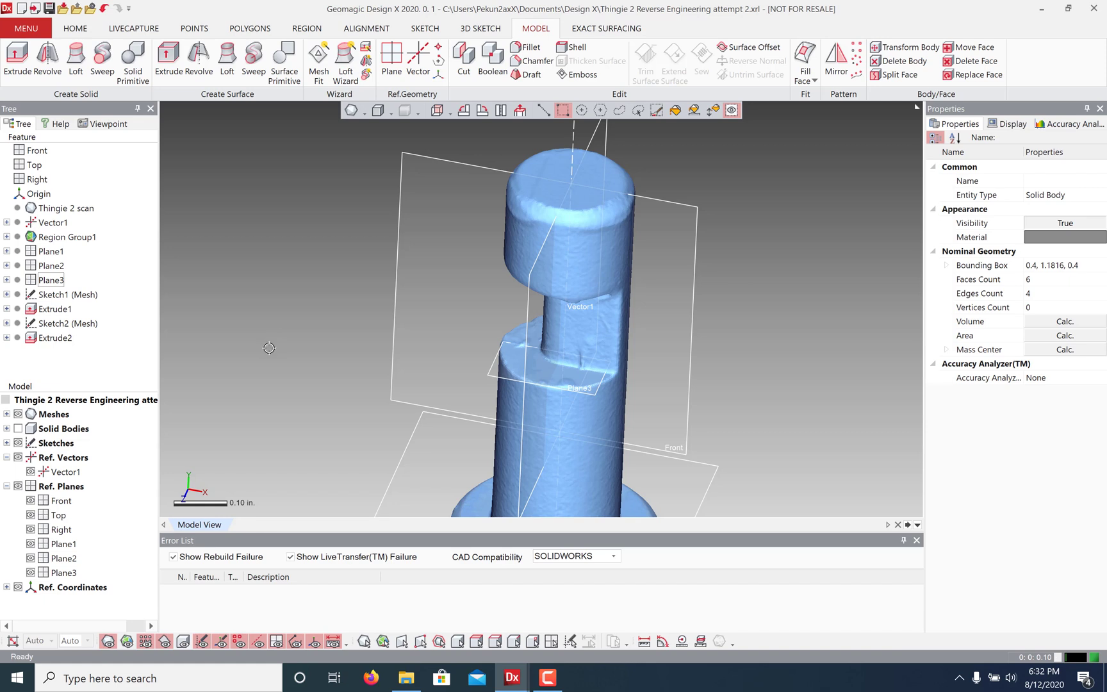
{"action": "left_click", "coordinate": [426, 32]}
{"action": "left_click", "coordinate": [17, 58]}
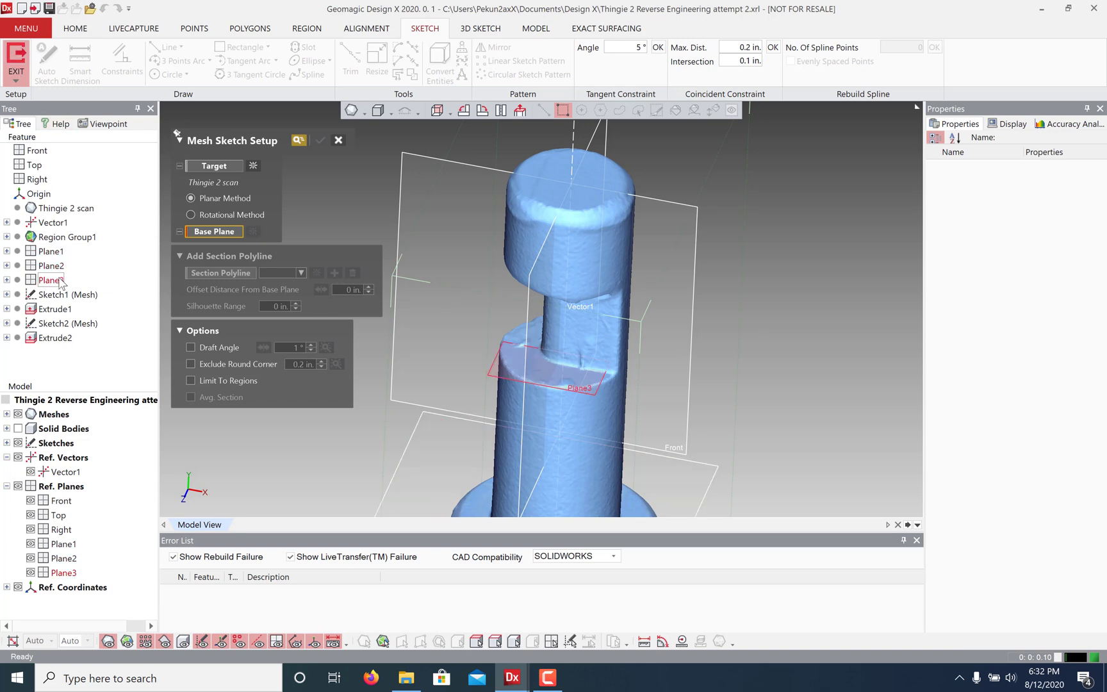
Base the mesh sketch on Plane3 with the section offset 0.085 in. upward
{"action": "left_click", "coordinate": [52, 280]}
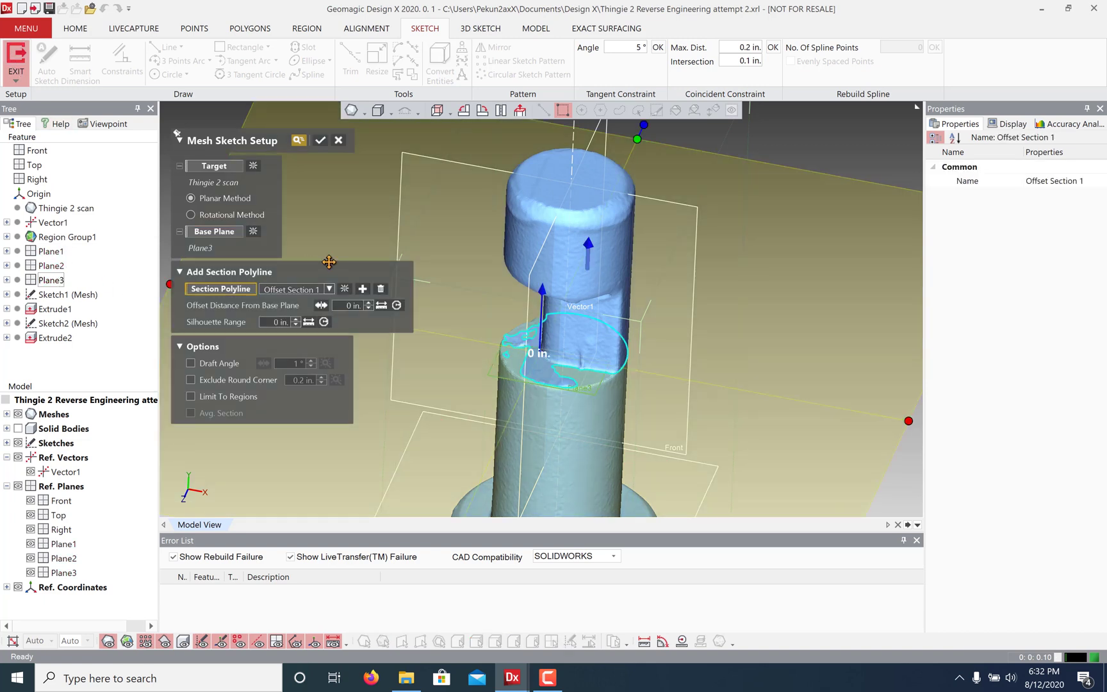
{"action": "left_click_drag", "start_coordinate": [542, 288], "coordinate": [542, 253]}
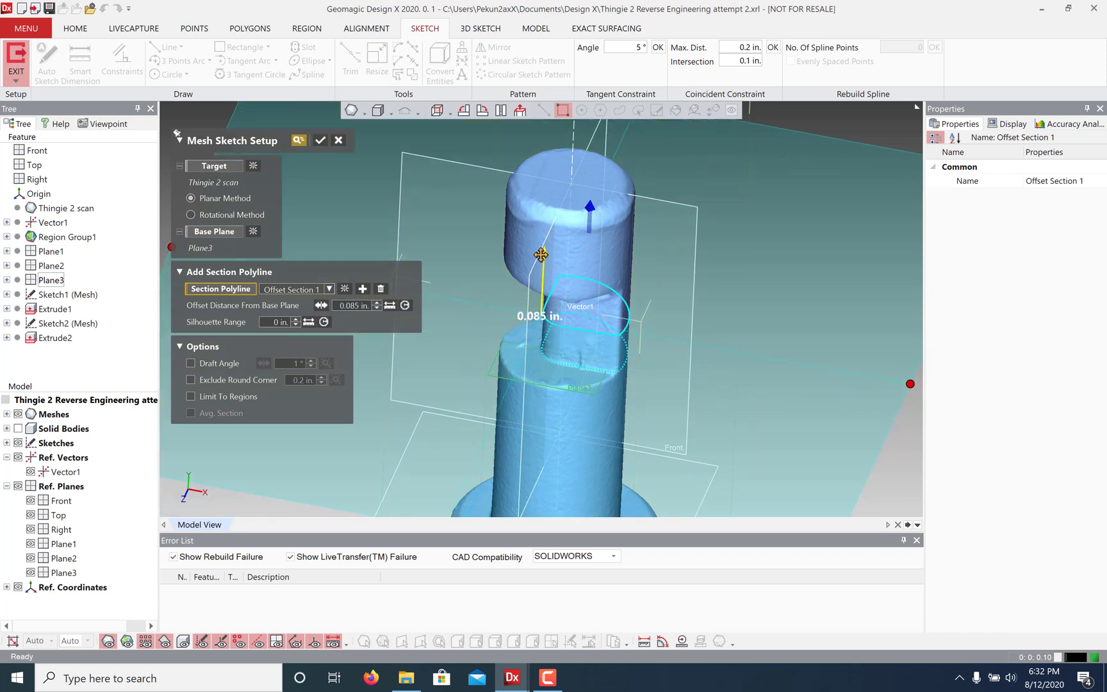
{"action": "left_click", "coordinate": [318, 141]}
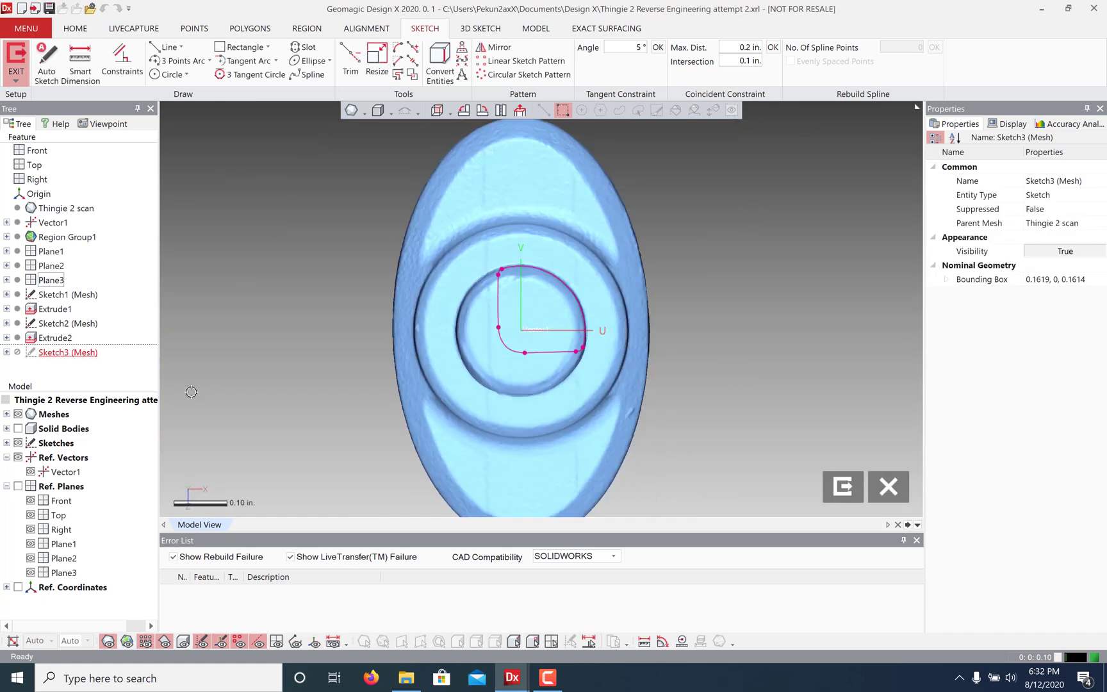
Hide the mesh and Auto Sketch lines and an arc onto the whole section profile
{"action": "left_click", "coordinate": [108, 642]}
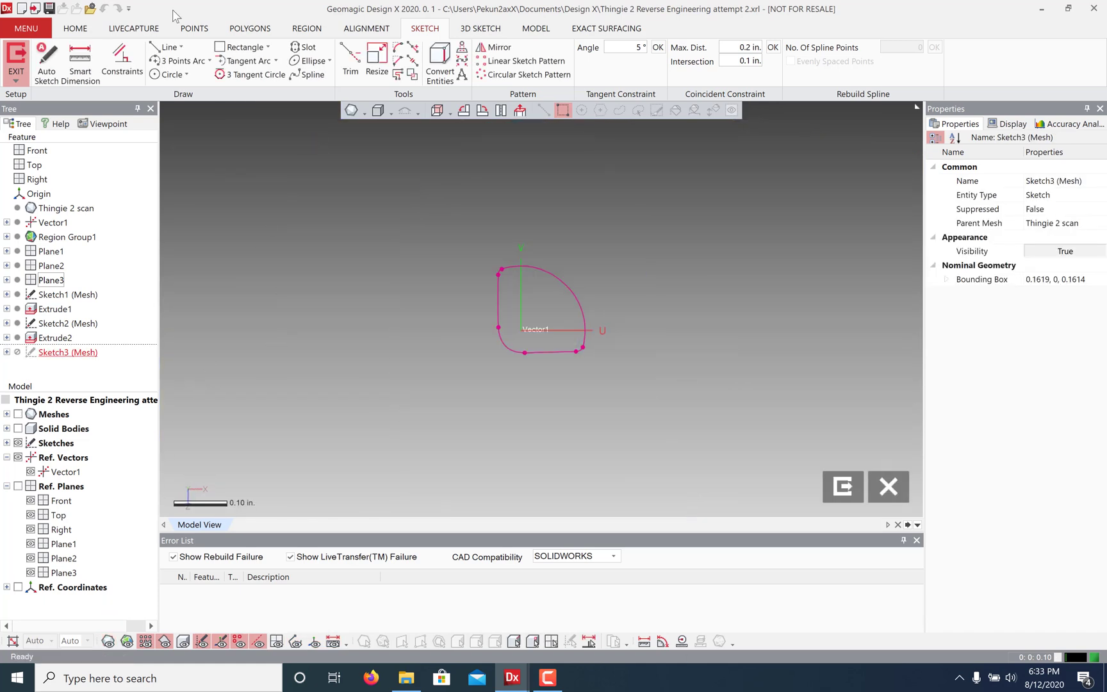
{"action": "left_click", "coordinate": [52, 63]}
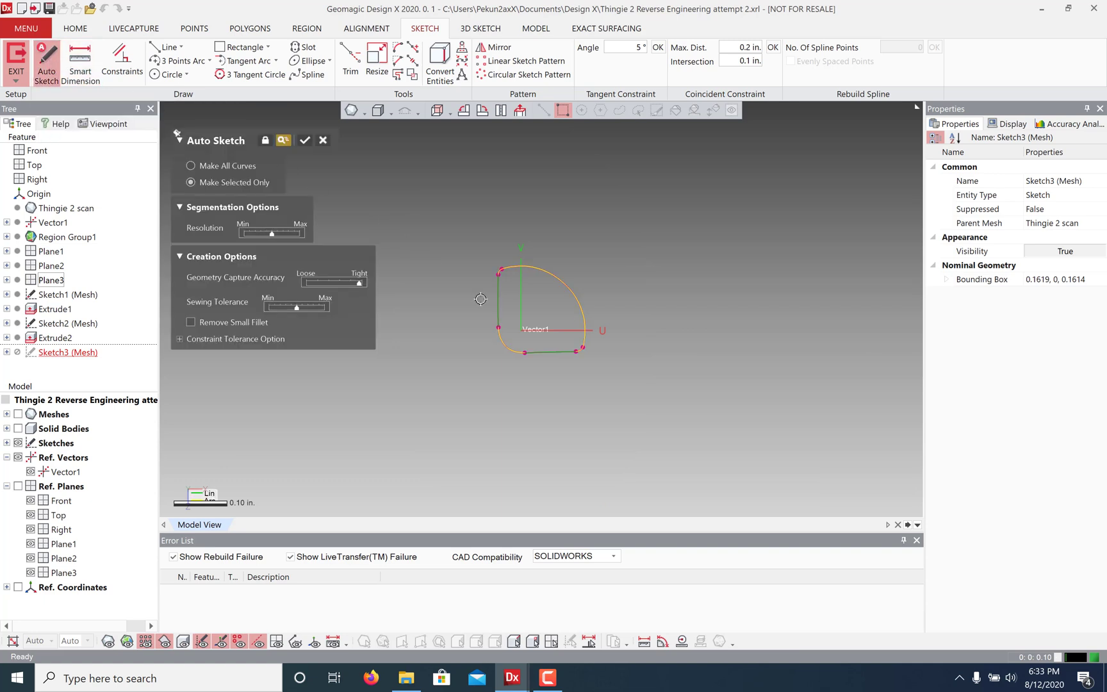
{"action": "mouse_move", "coordinate": [472, 230]}
{"action": "left_mouse_down"}
{"action": "mouse_move", "coordinate": [648, 413]}
{"action": "mouse_move", "coordinate": [644, 426]}
{"action": "left_mouse_up"}
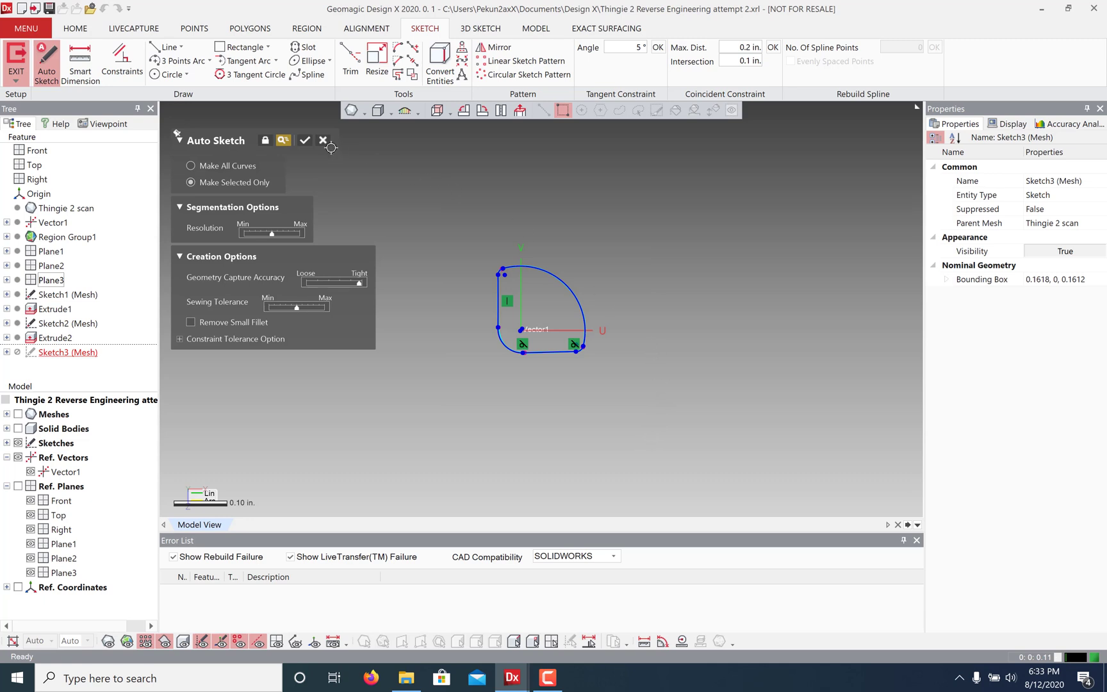
{"action": "left_click", "coordinate": [306, 140]}
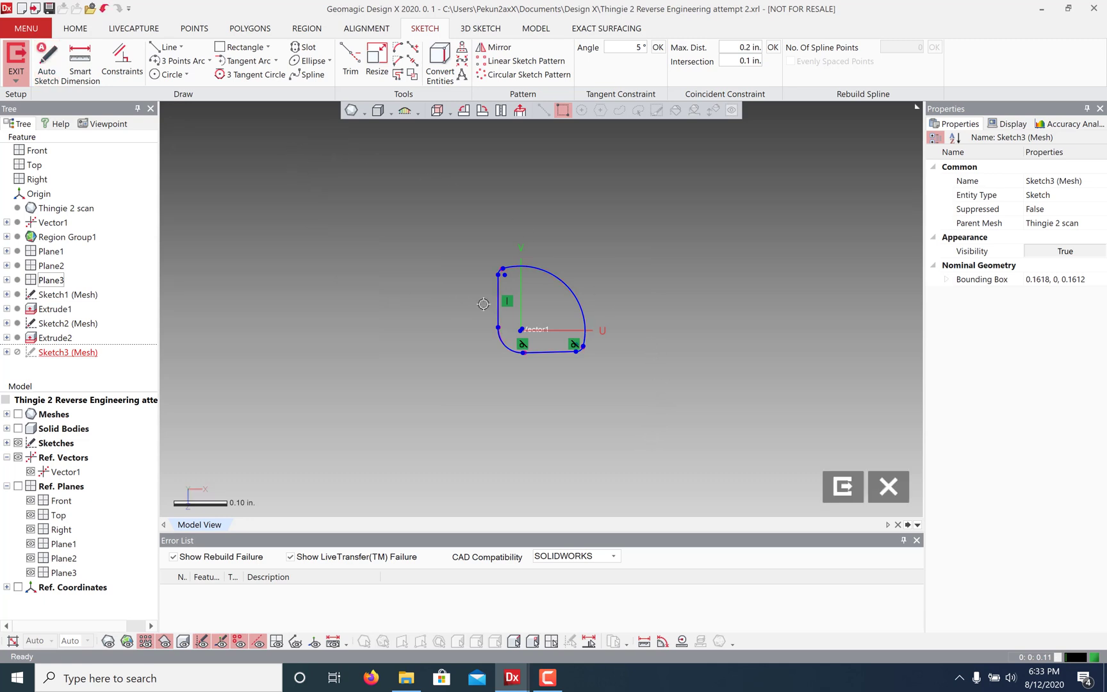
Constrain Sketch3's left vertical line and bottom line perpendicular to each other
{"action": "scroll", "coordinate": [537, 283], "scroll_direction": "up", "scroll_amount": 2}
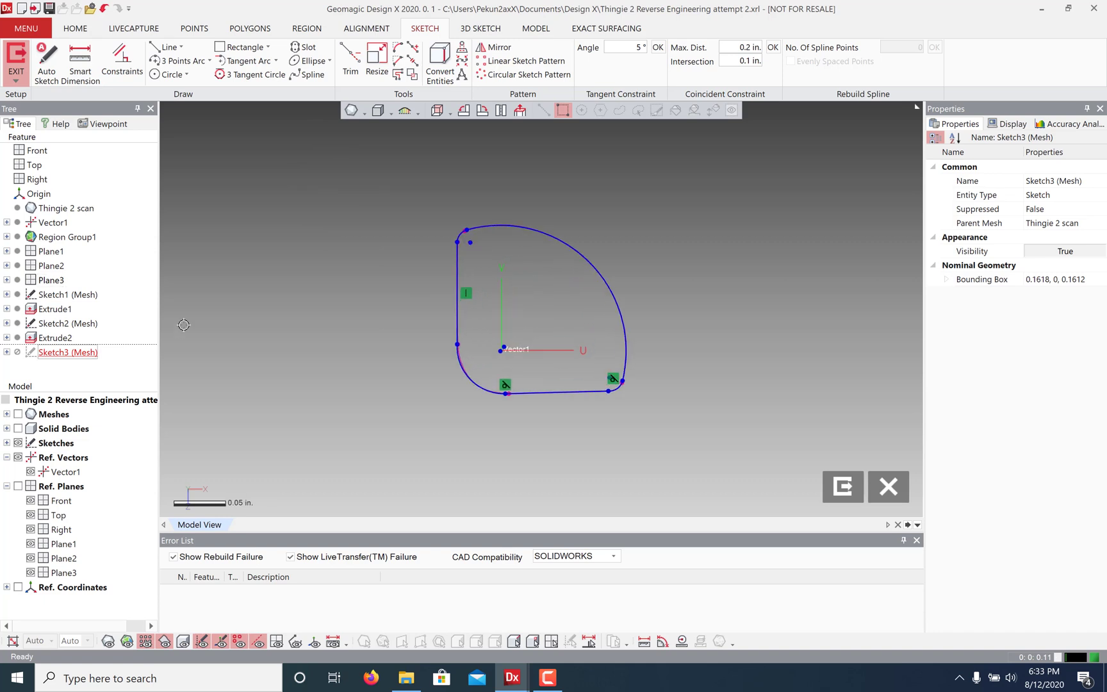
{"action": "left_click", "coordinate": [452, 276]}
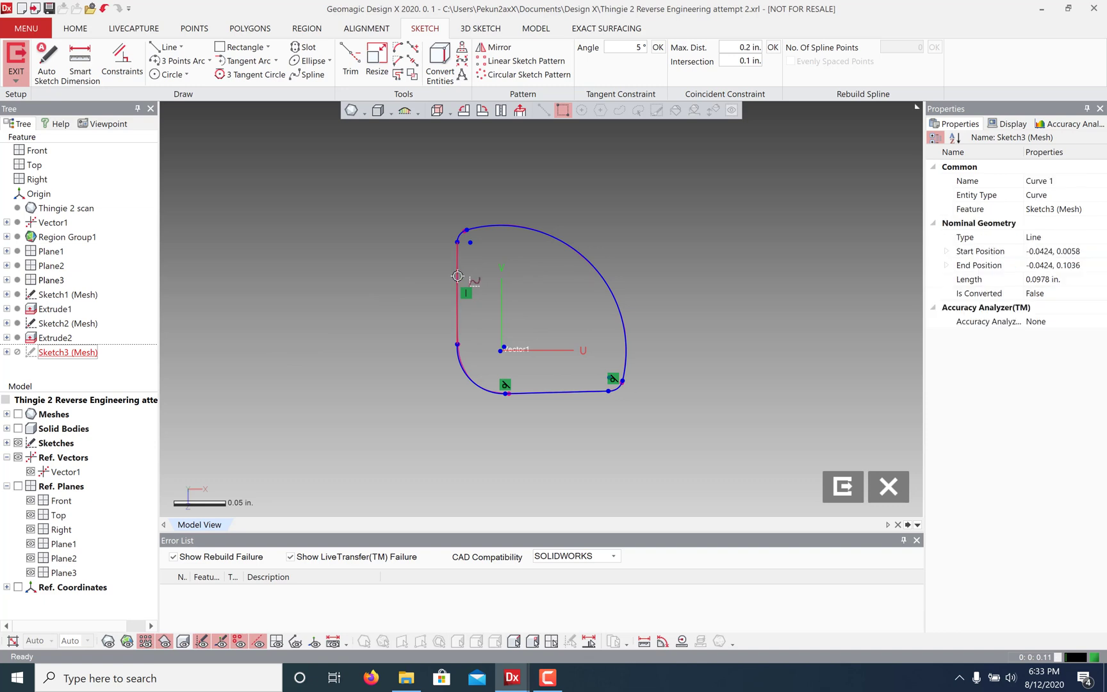
{"action": "left_click", "coordinate": [555, 391]}
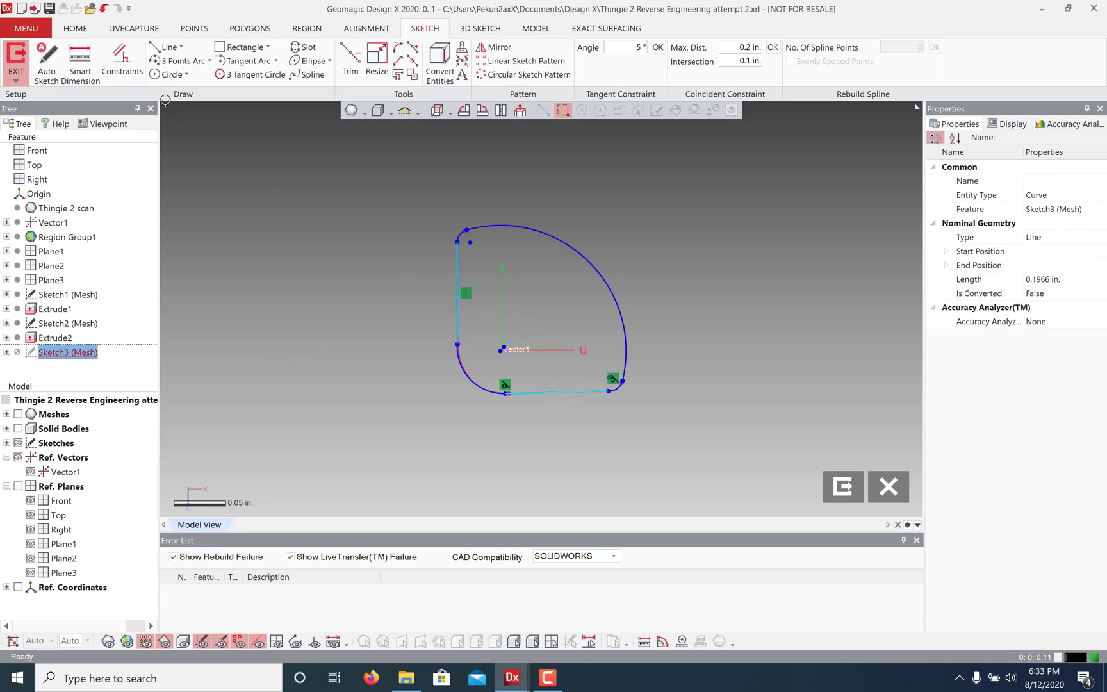
{"action": "left_click", "coordinate": [123, 71]}
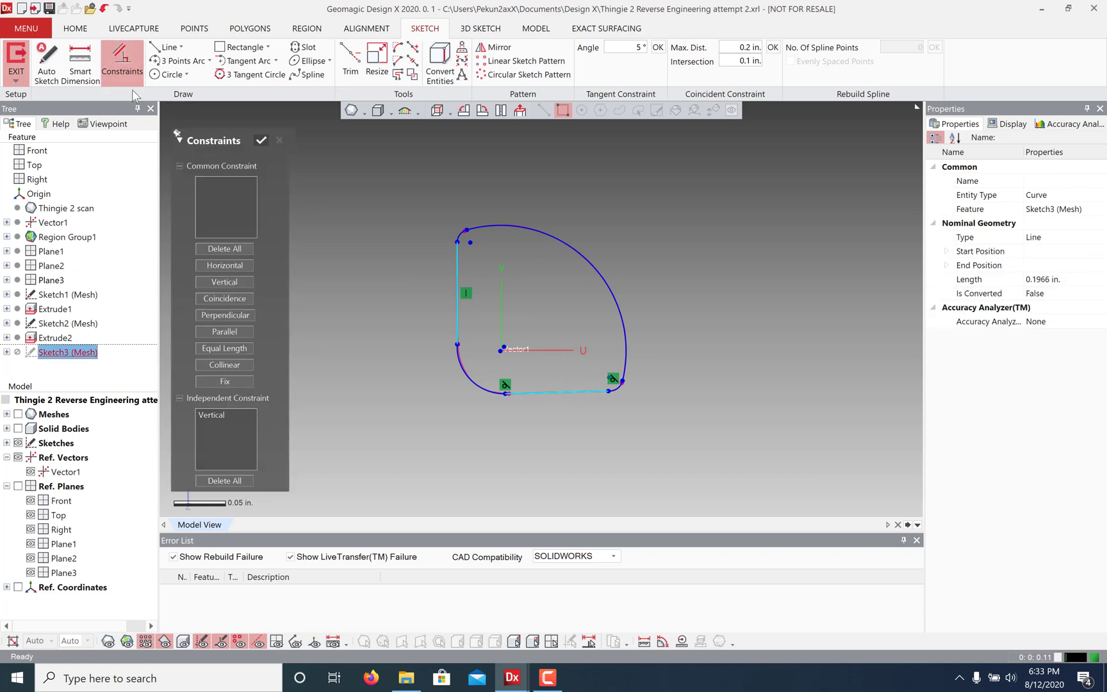
{"action": "left_click", "coordinate": [244, 319]}
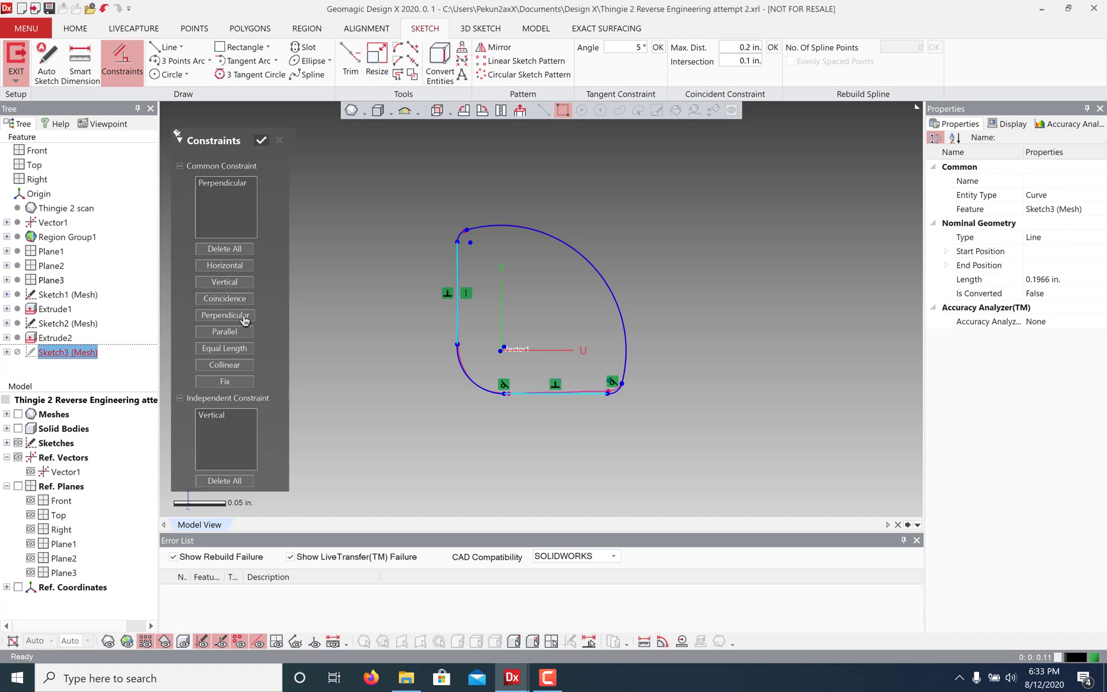
{"action": "left_click", "coordinate": [262, 141]}
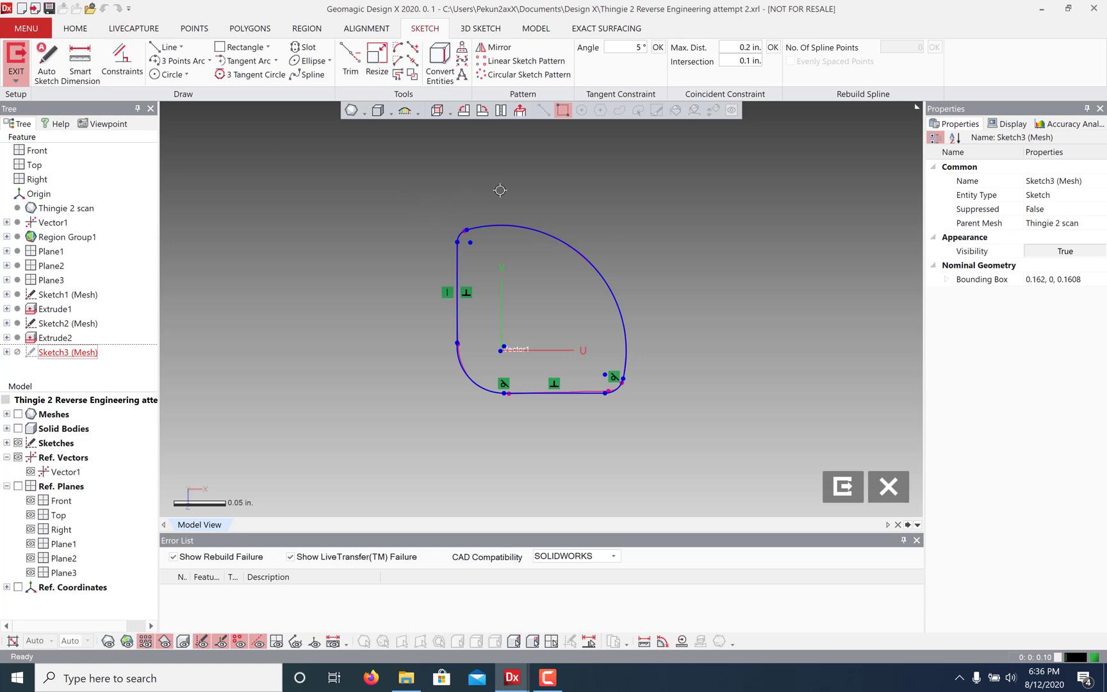
Trim the top-left segment and bottom-right arc, then extend the vertical and bottom lines
{"action": "left_click", "coordinate": [349, 64]}
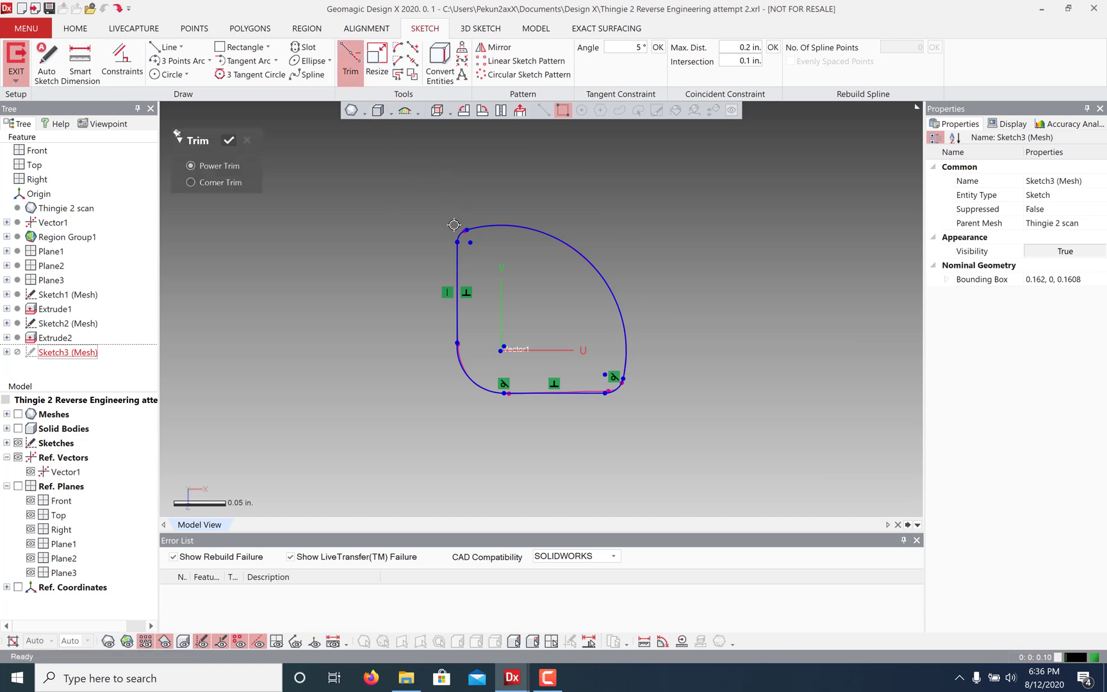
{"action": "mouse_move", "coordinate": [455, 225]}
{"action": "left_mouse_down"}
{"action": "mouse_move", "coordinate": [475, 237]}
{"action": "mouse_move", "coordinate": [525, 230]}
{"action": "mouse_move", "coordinate": [615, 293]}
{"action": "left_mouse_up"}
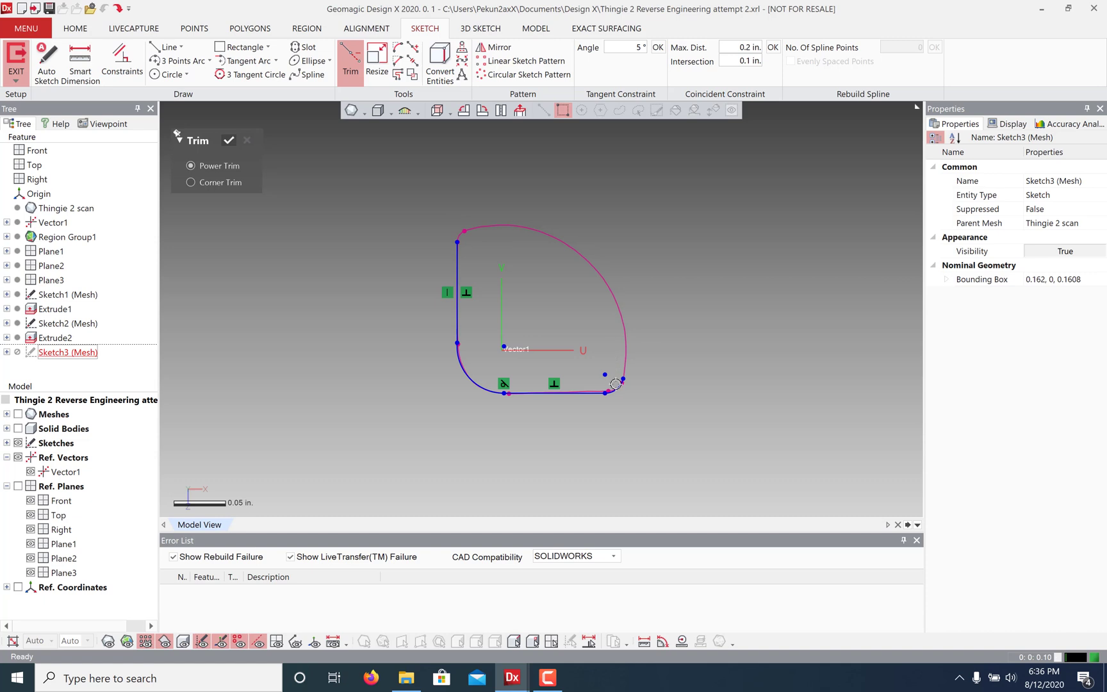
{"action": "left_click_drag", "start_coordinate": [615, 384], "coordinate": [628, 415]}
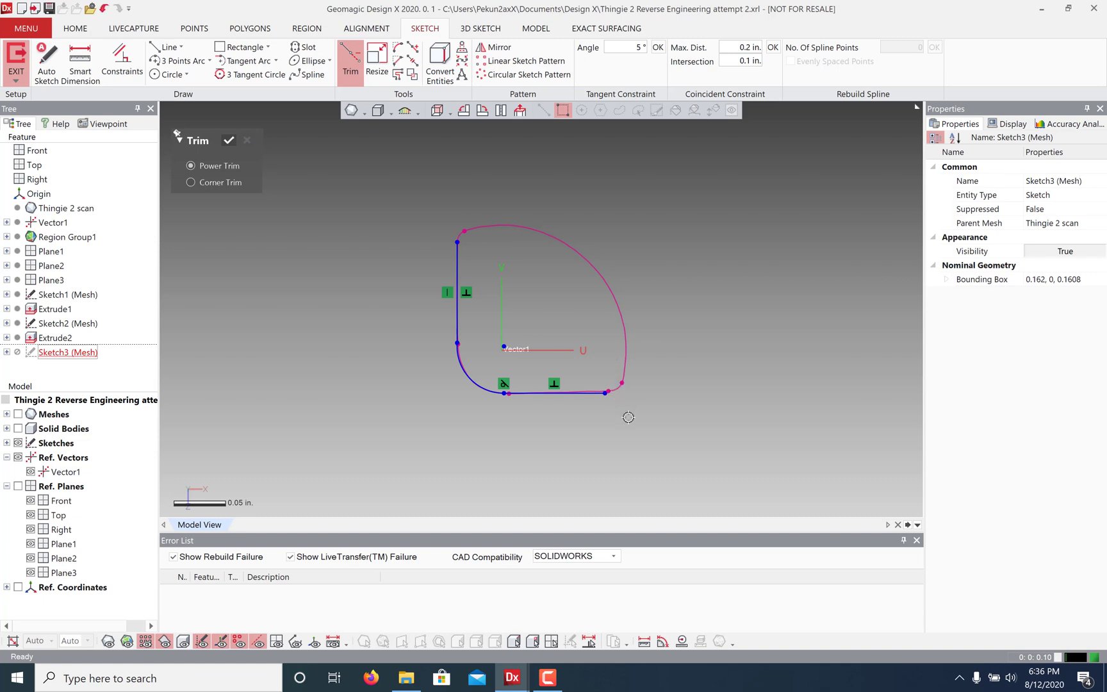
{"action": "left_click", "coordinate": [228, 142]}
{"action": "left_click", "coordinate": [378, 61]}
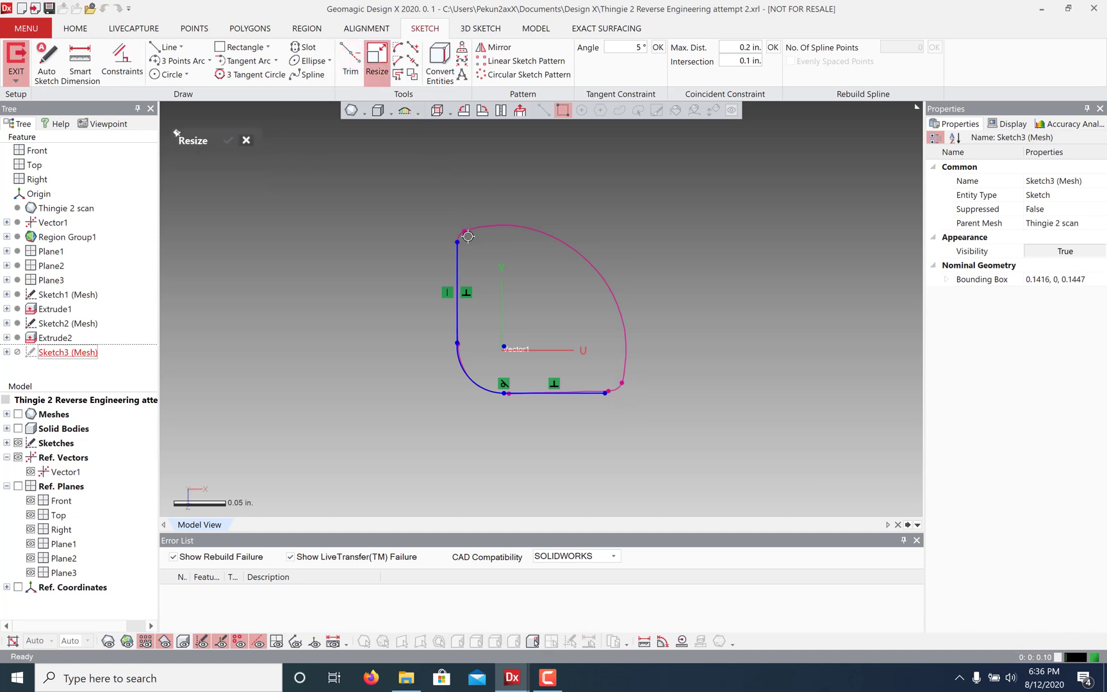
{"action": "left_click_drag", "start_coordinate": [458, 242], "coordinate": [457, 146]}
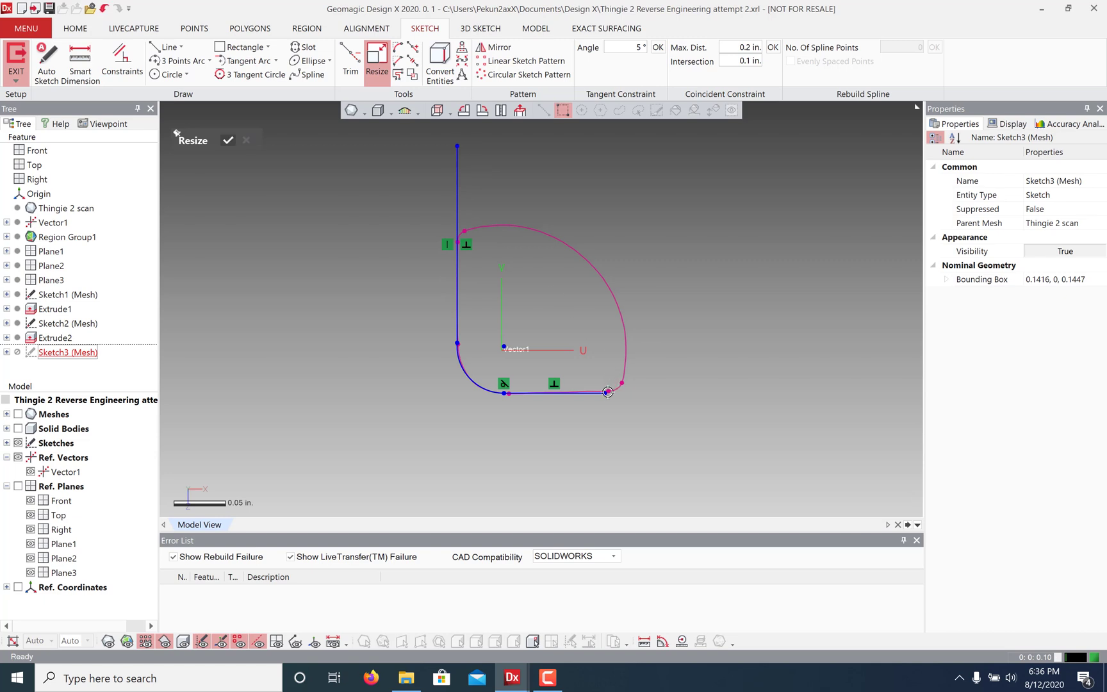
{"action": "left_click_drag", "start_coordinate": [604, 393], "coordinate": [795, 399]}
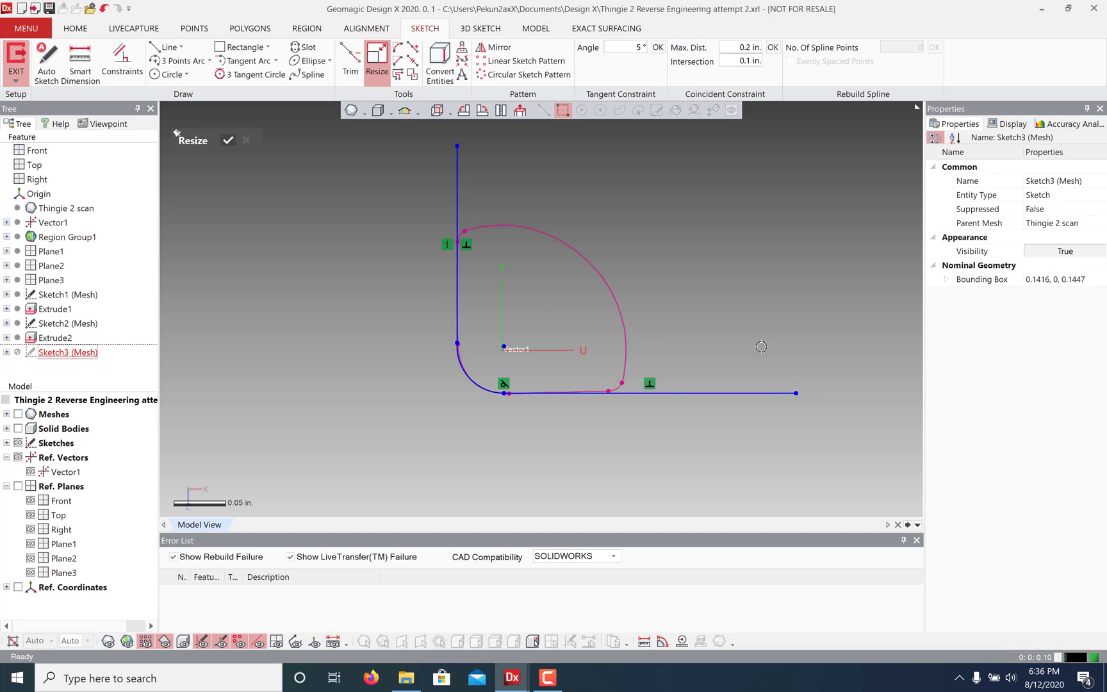
Draw a rectangle around the profile and trim its top-right edges into a closed outline
{"action": "left_click", "coordinate": [242, 47]}
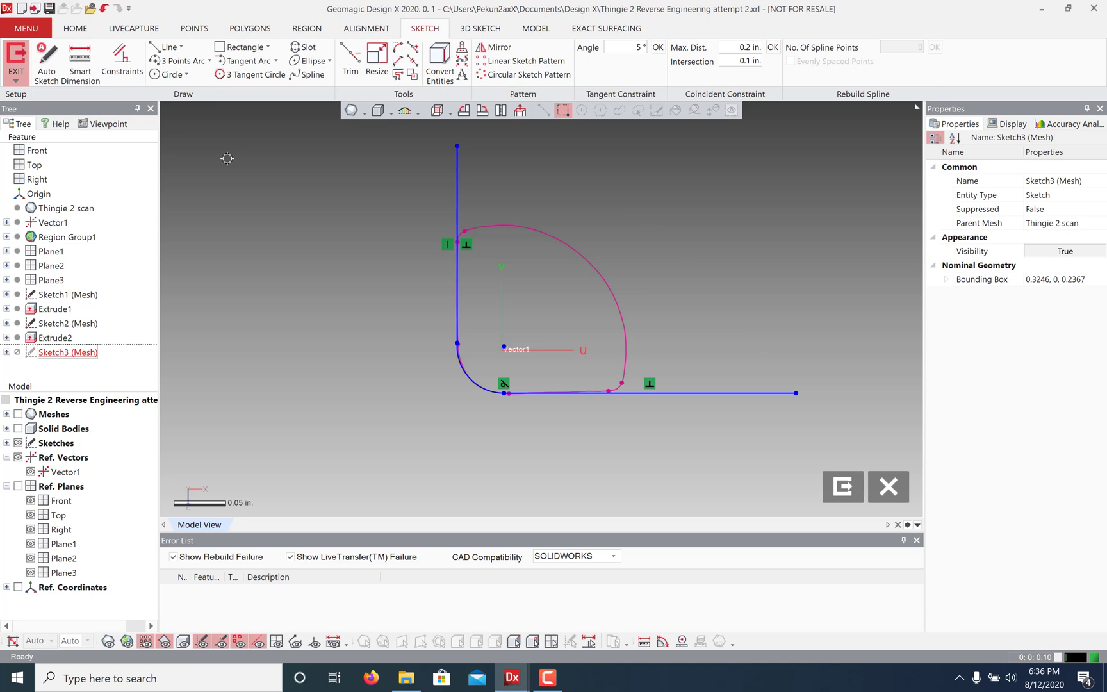
{"action": "left_click", "coordinate": [243, 47]}
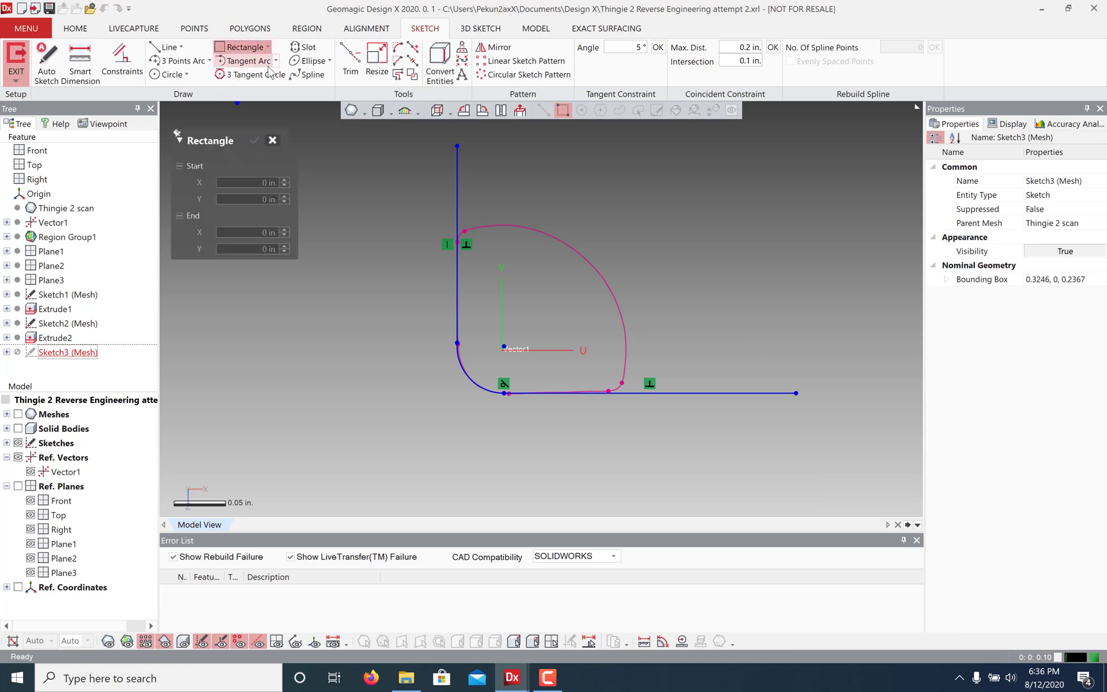
{"action": "left_click", "coordinate": [680, 147]}
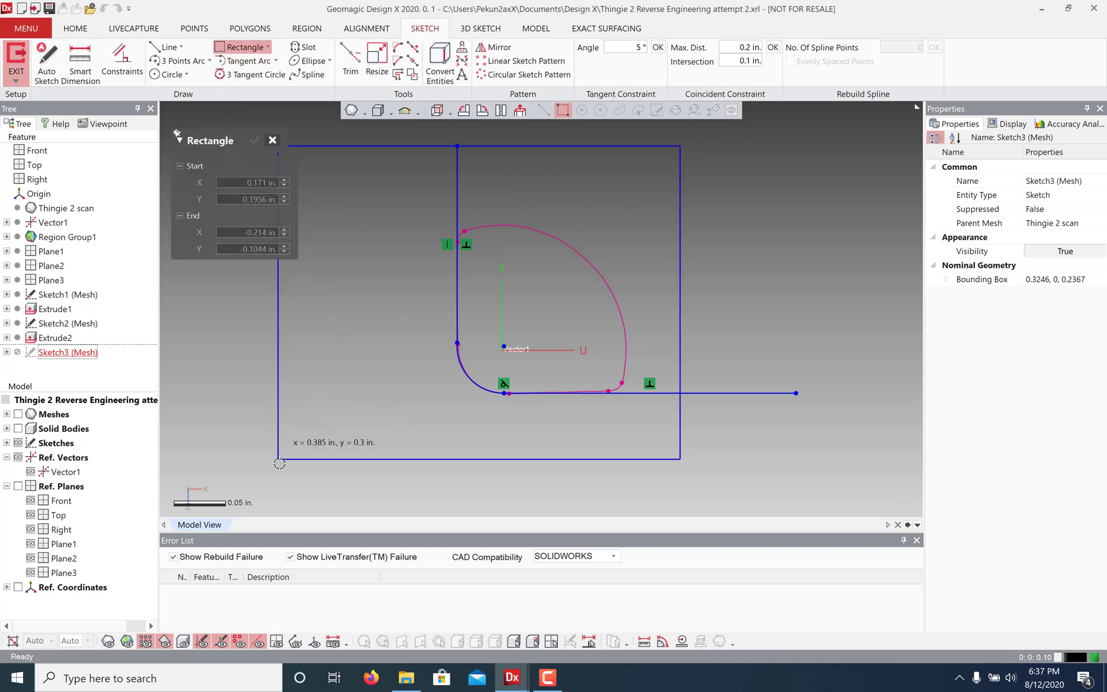
{"action": "left_click", "coordinate": [282, 480]}
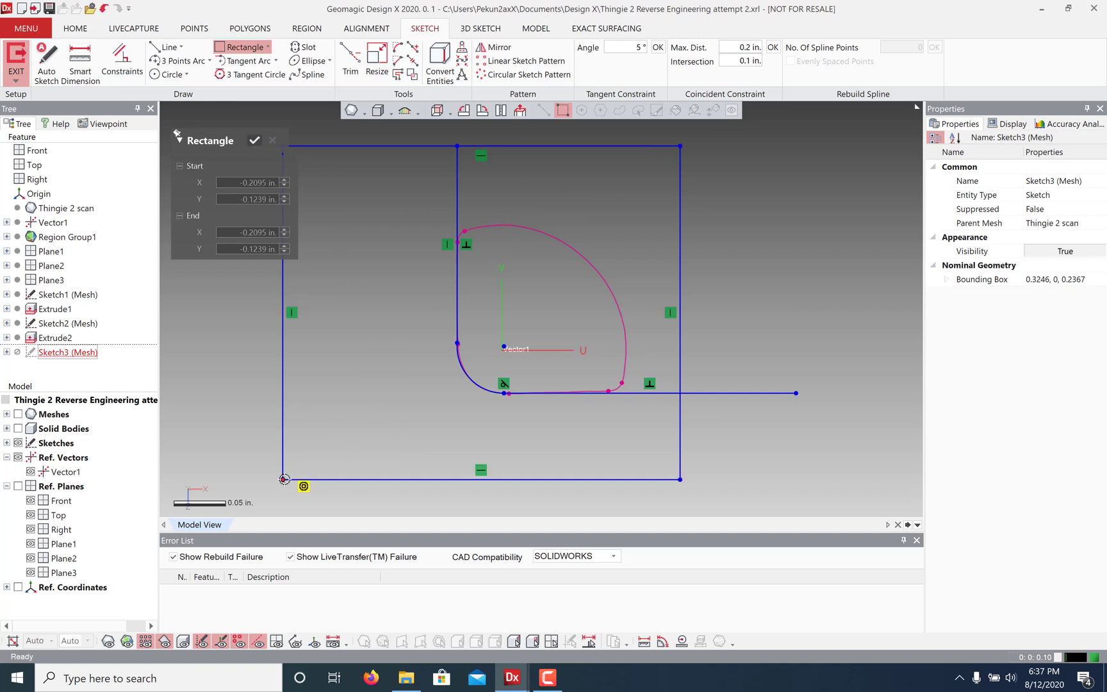
{"action": "left_click", "coordinate": [255, 140]}
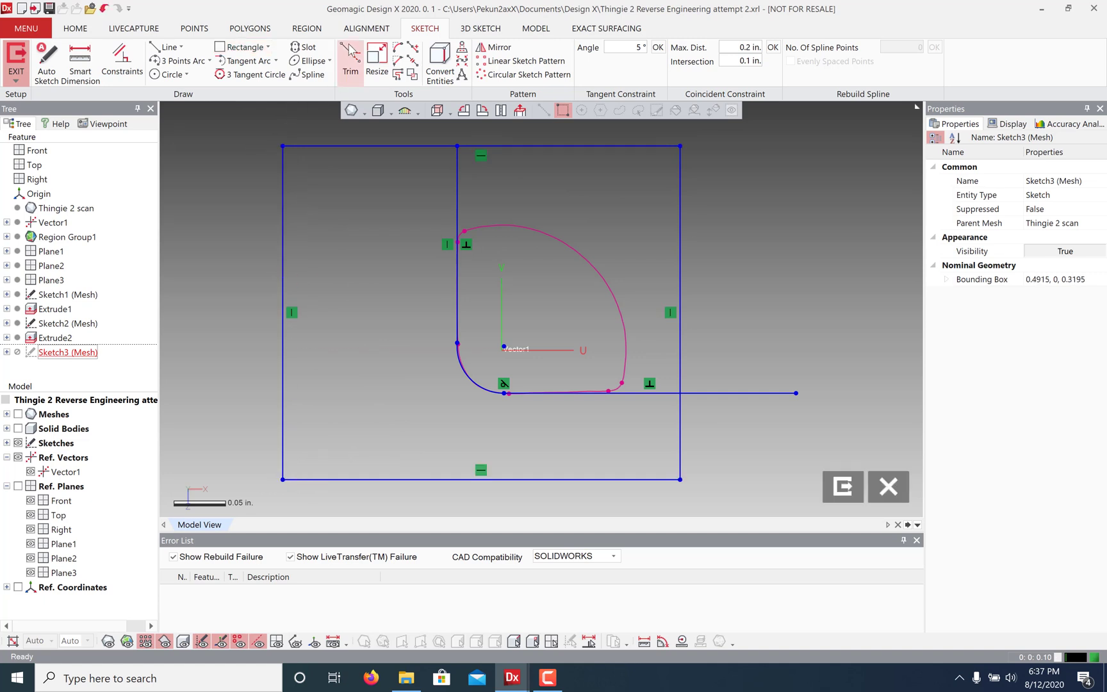
{"action": "left_click", "coordinate": [351, 64]}
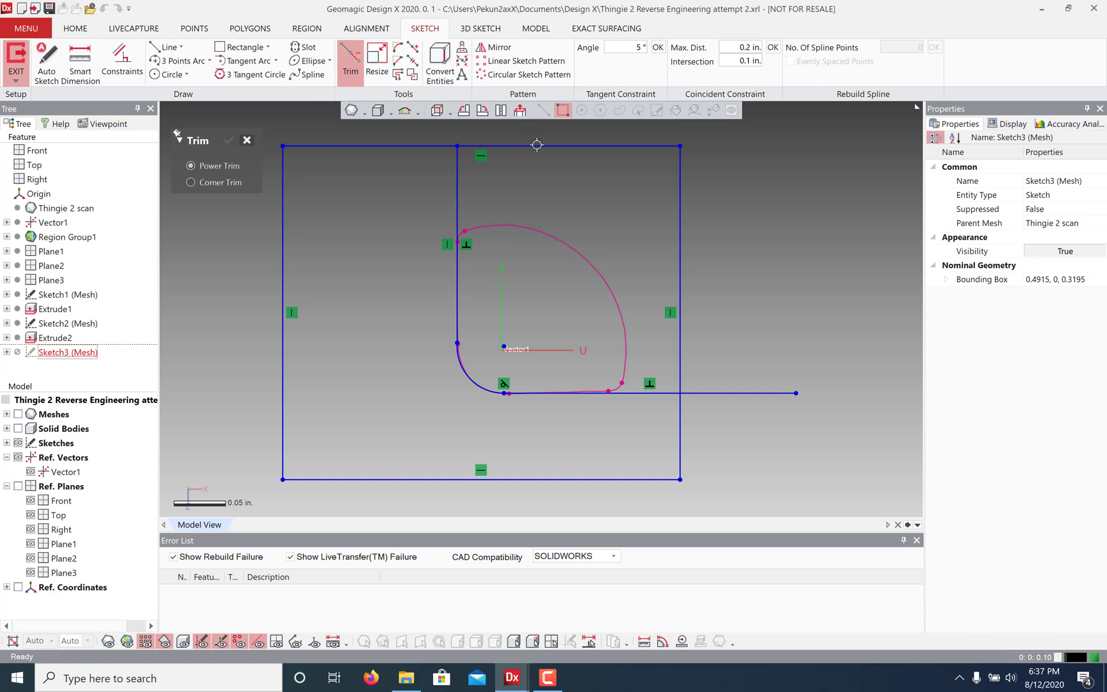
{"action": "mouse_move", "coordinate": [509, 145]}
{"action": "left_mouse_down"}
{"action": "mouse_move", "coordinate": [695, 231]}
{"action": "mouse_move", "coordinate": [721, 407]}
{"action": "mouse_move", "coordinate": [752, 406]}
{"action": "left_mouse_up"}
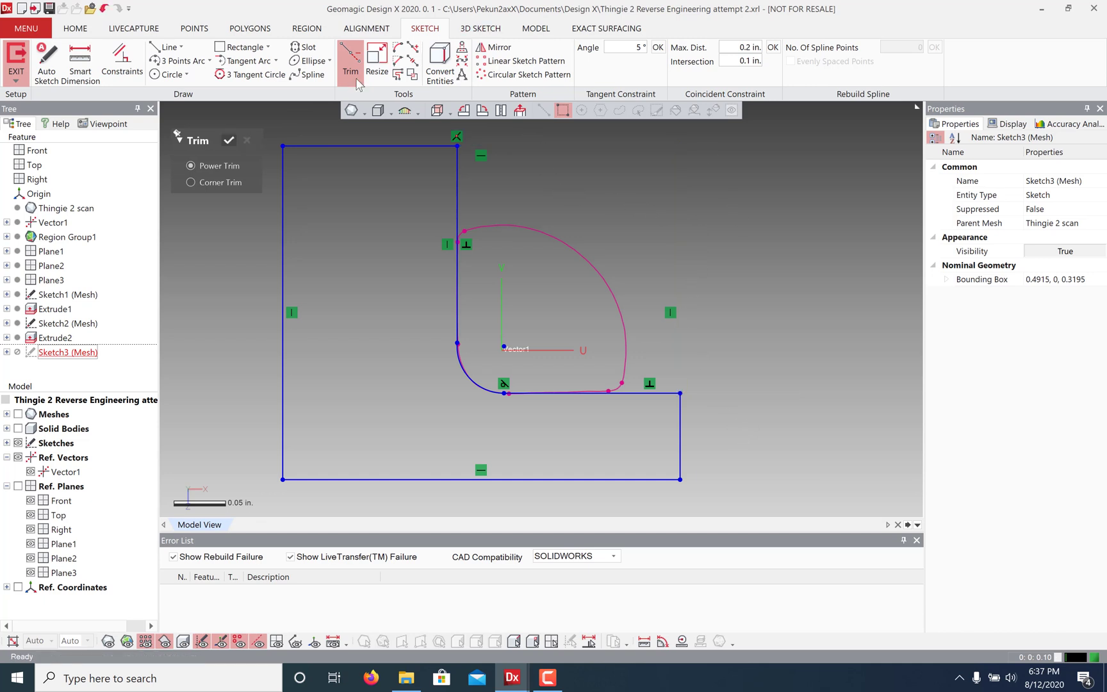
{"action": "left_click", "coordinate": [229, 140]}
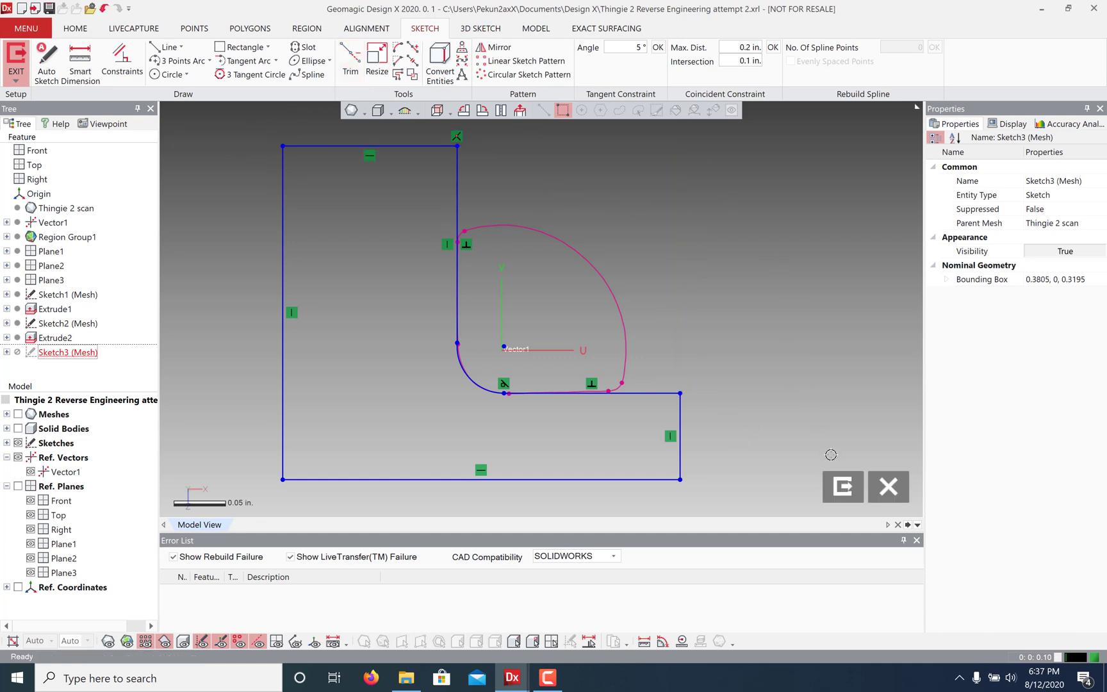
Exit Sketch3 and view the solid body from an angled 3D view
{"action": "left_click", "coordinate": [844, 487]}
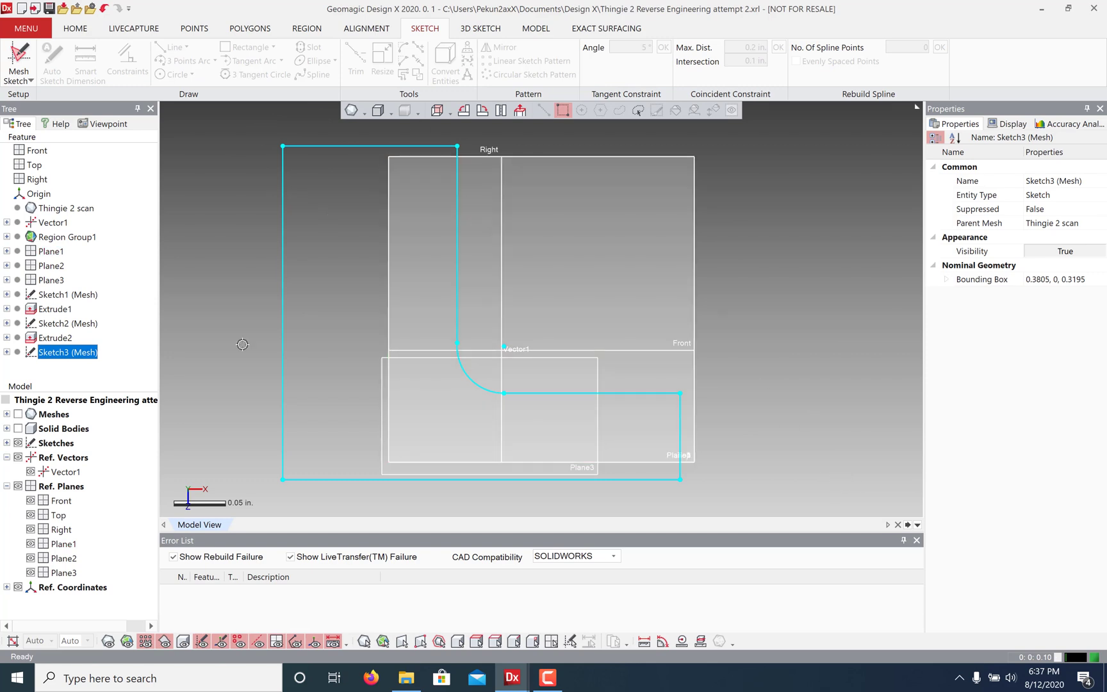
{"action": "left_click", "coordinate": [108, 641]}
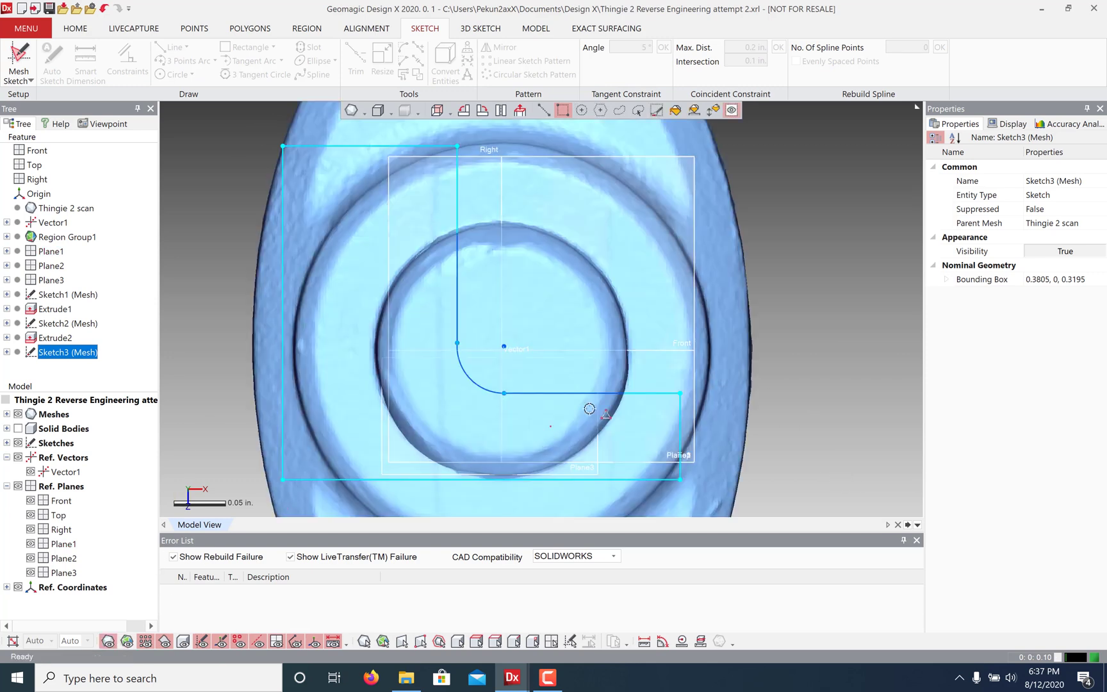
{"action": "left_click", "coordinate": [106, 640]}
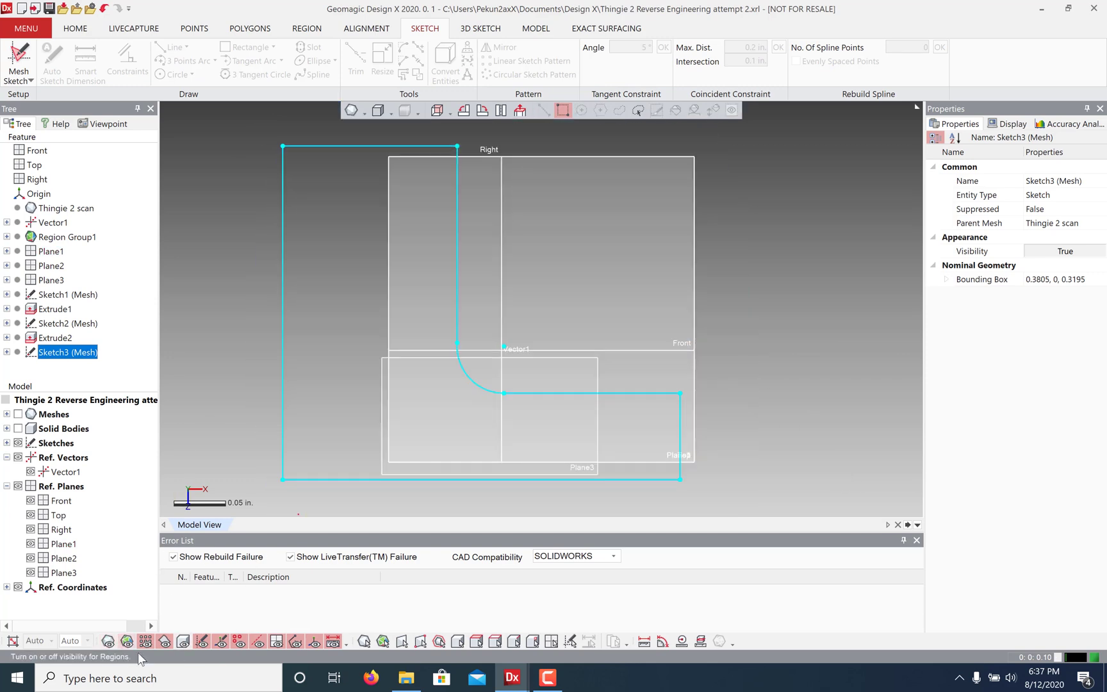
{"action": "left_click", "coordinate": [182, 642]}
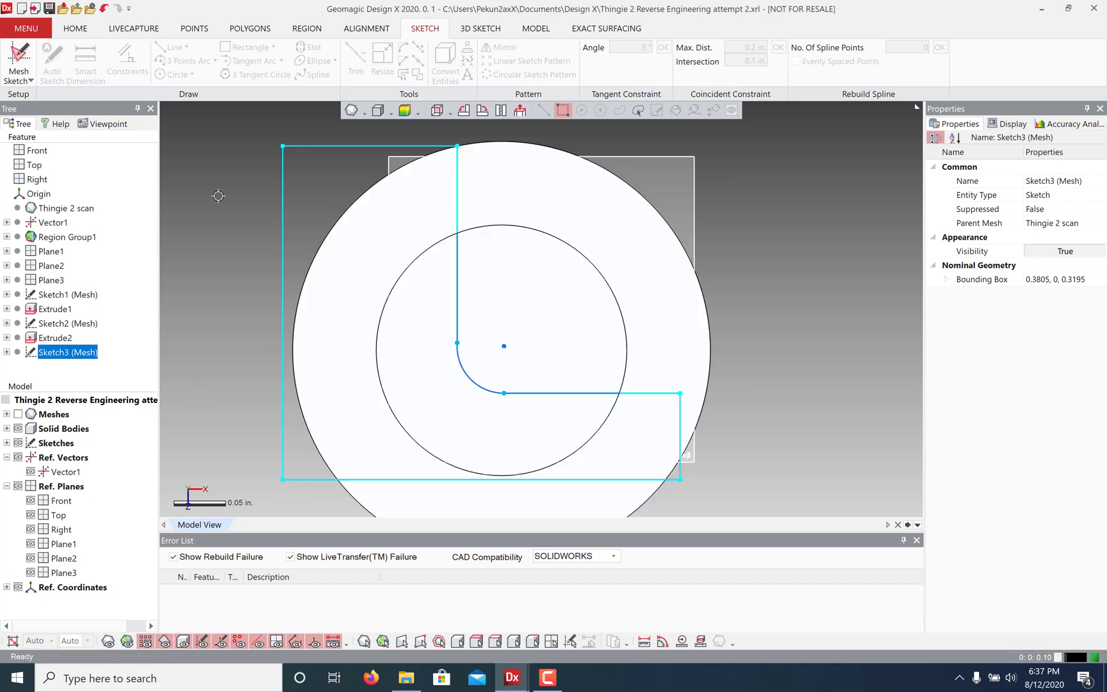
{"action": "right_click_drag", "start_coordinate": [647, 436], "coordinate": [482, 391]}
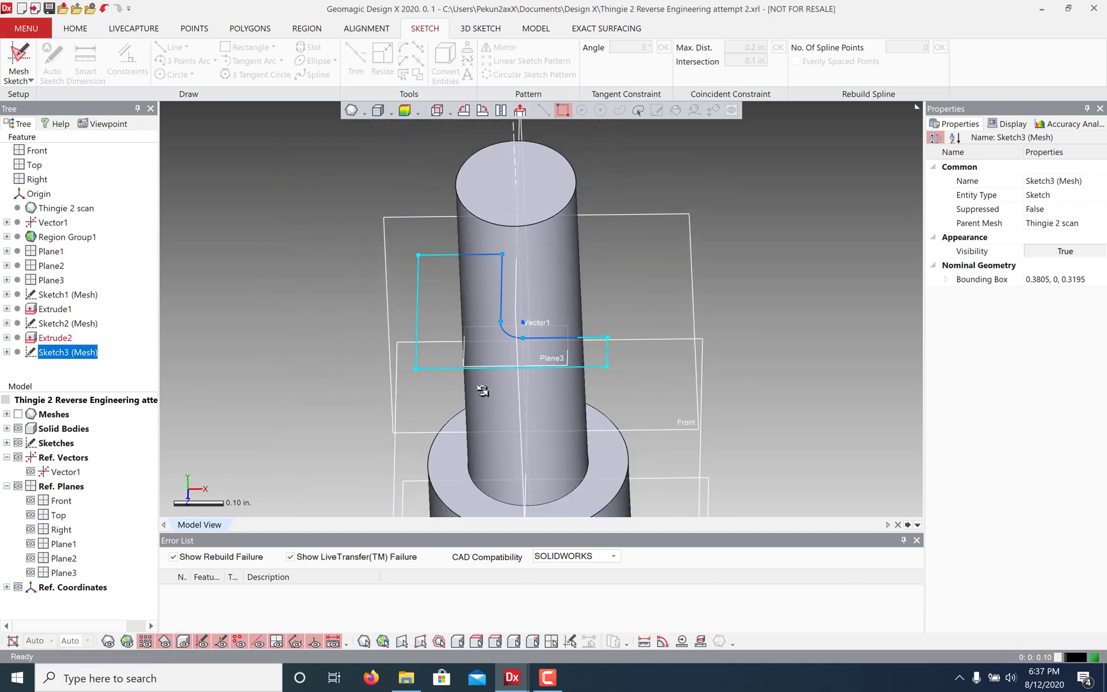
Extrude Sketch3 with Method Up To Region, limited by the scan's top plane region
{"action": "left_click", "coordinate": [536, 28]}
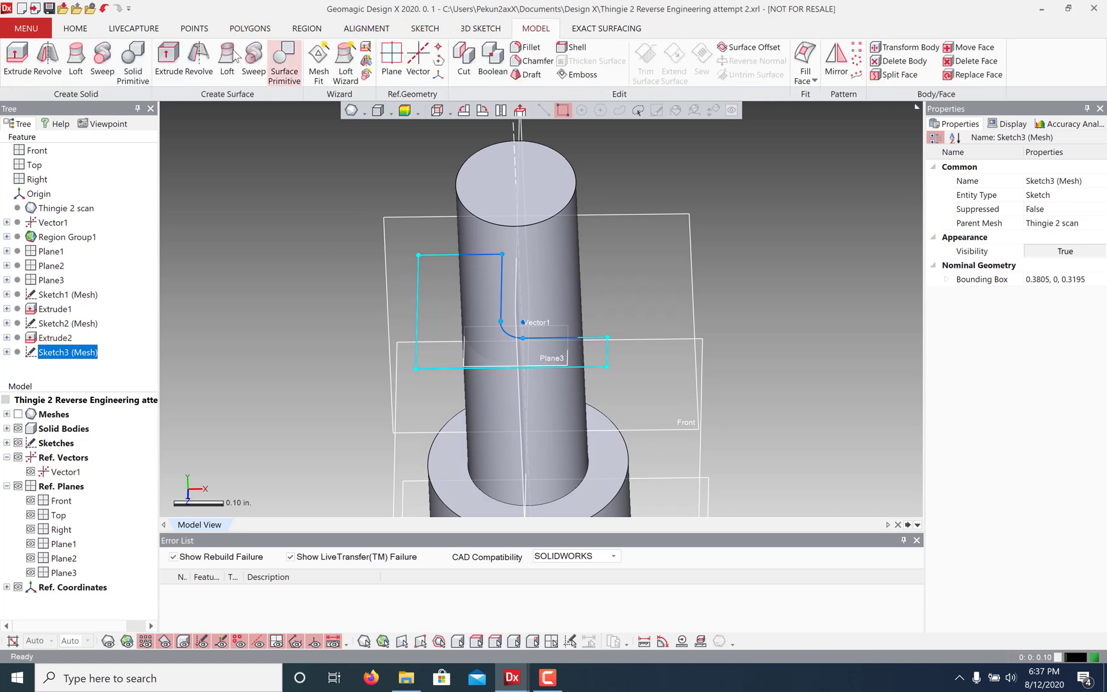
{"action": "left_click", "coordinate": [17, 59]}
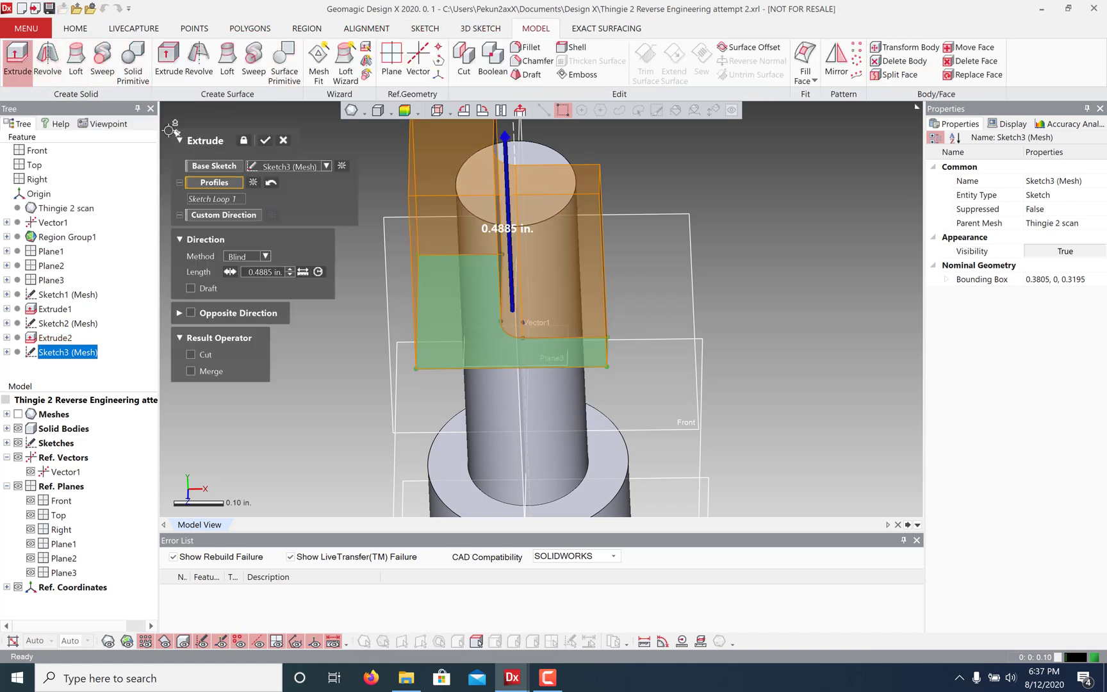
{"action": "left_click", "coordinate": [127, 641]}
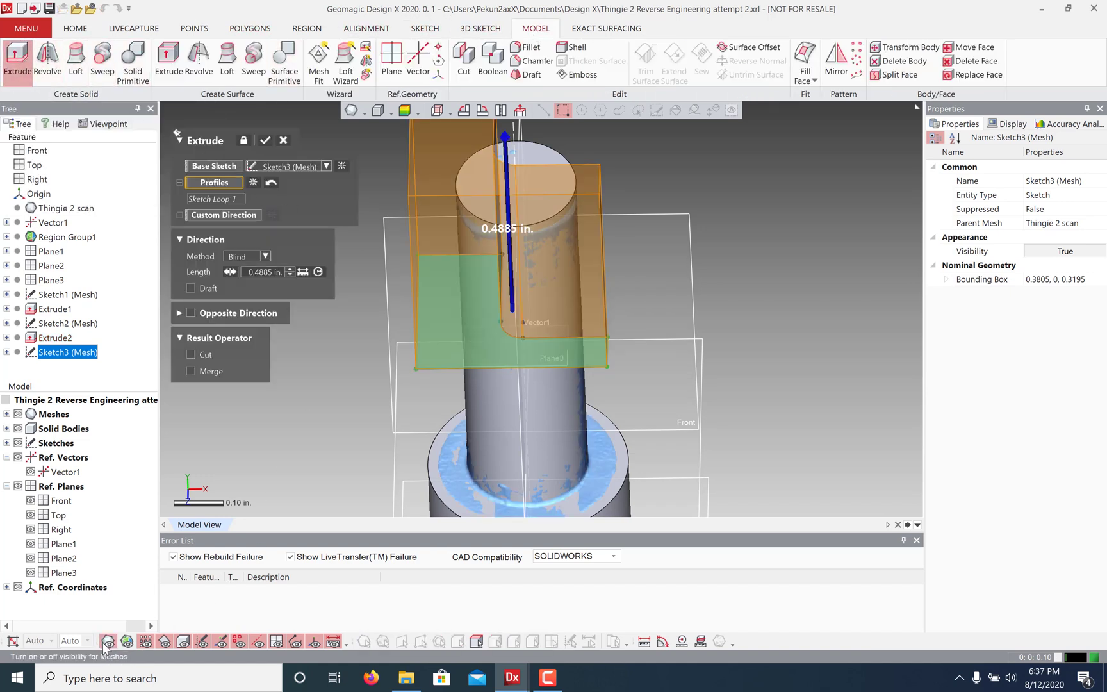
{"action": "left_click", "coordinate": [186, 641]}
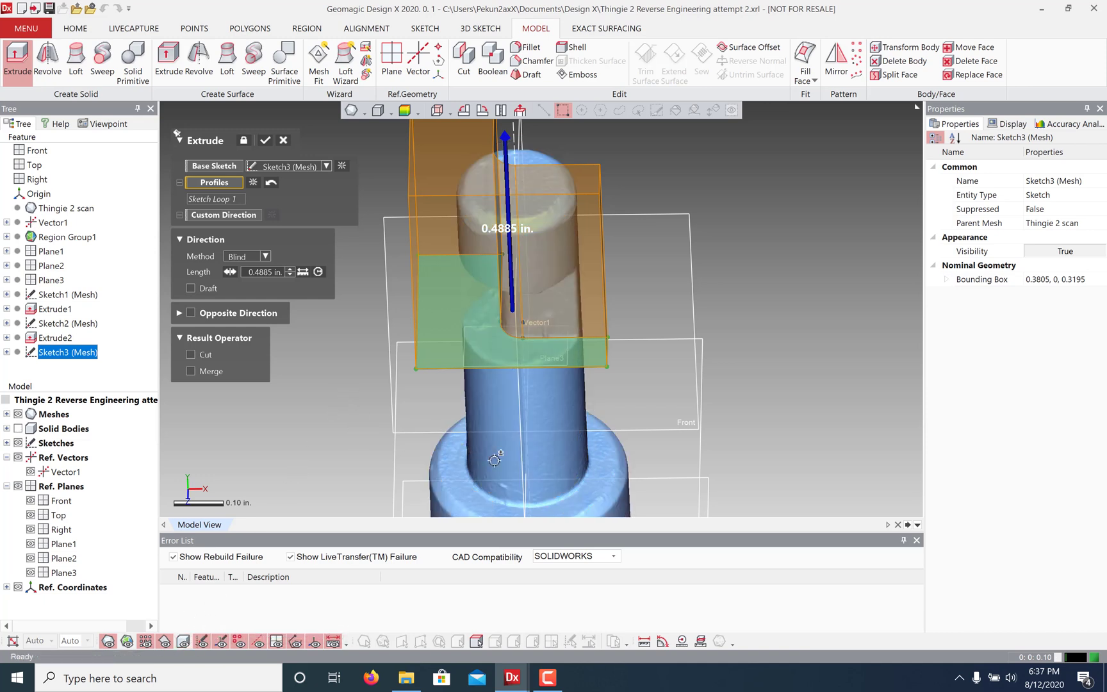
{"action": "right_click_drag", "start_coordinate": [522, 473], "coordinate": [334, 351]}
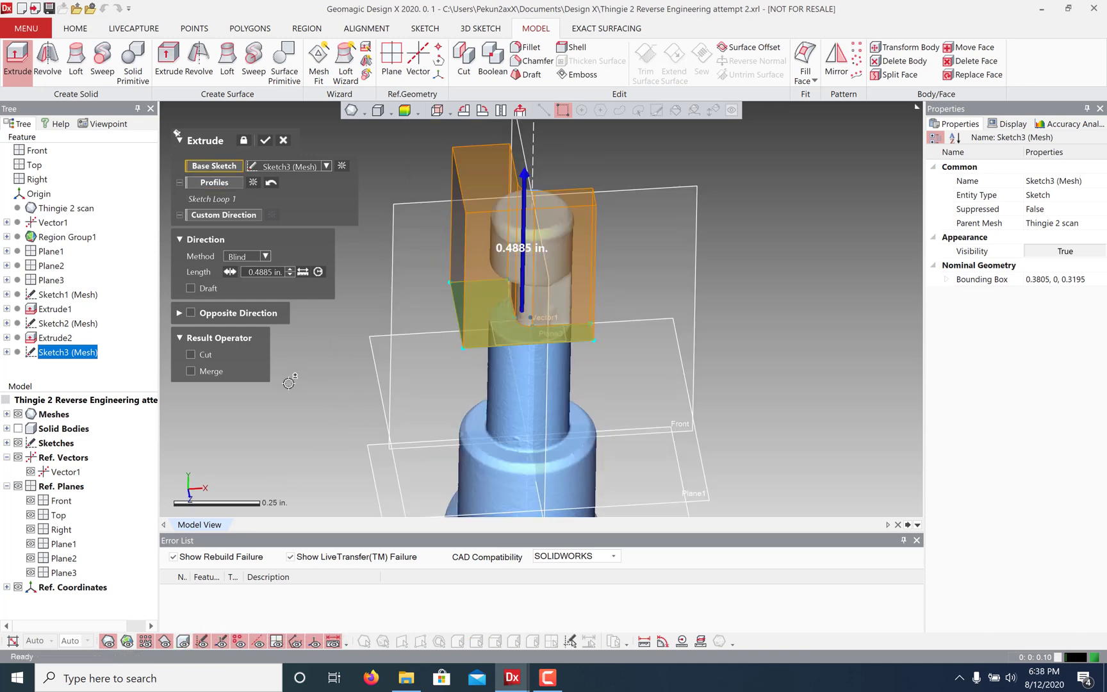
{"action": "left_click", "coordinate": [127, 640]}
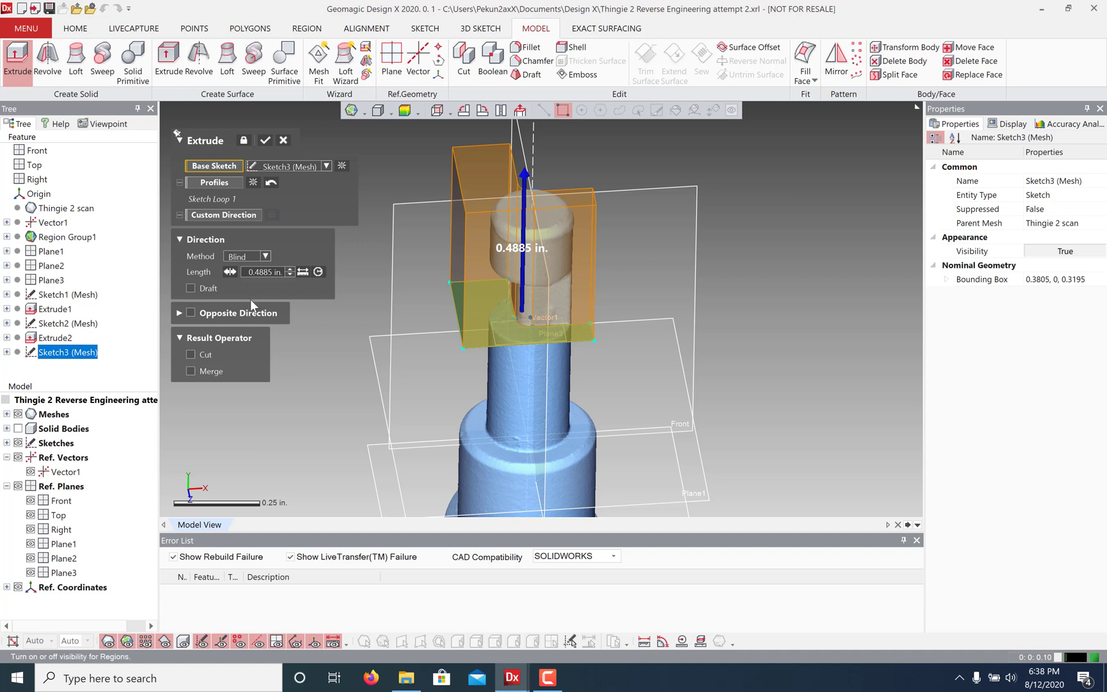
{"action": "left_click", "coordinate": [262, 257]}
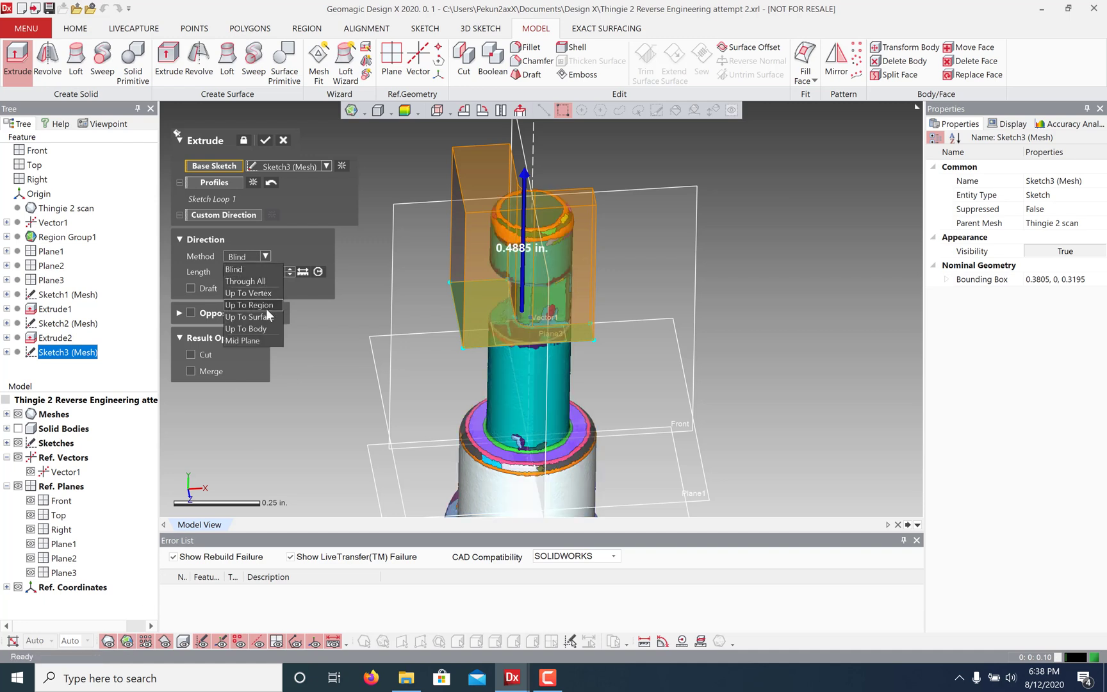
{"action": "left_click", "coordinate": [265, 308]}
{"action": "right_click_drag", "start_coordinate": [410, 301], "coordinate": [506, 250]}
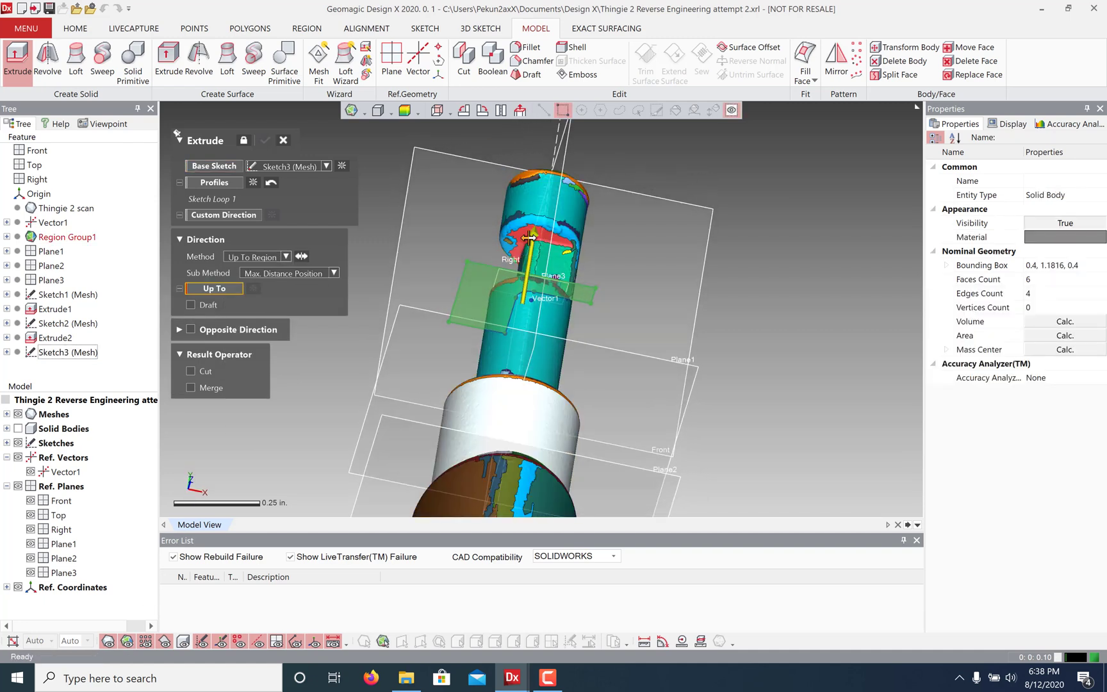
{"action": "left_click", "coordinate": [521, 237]}
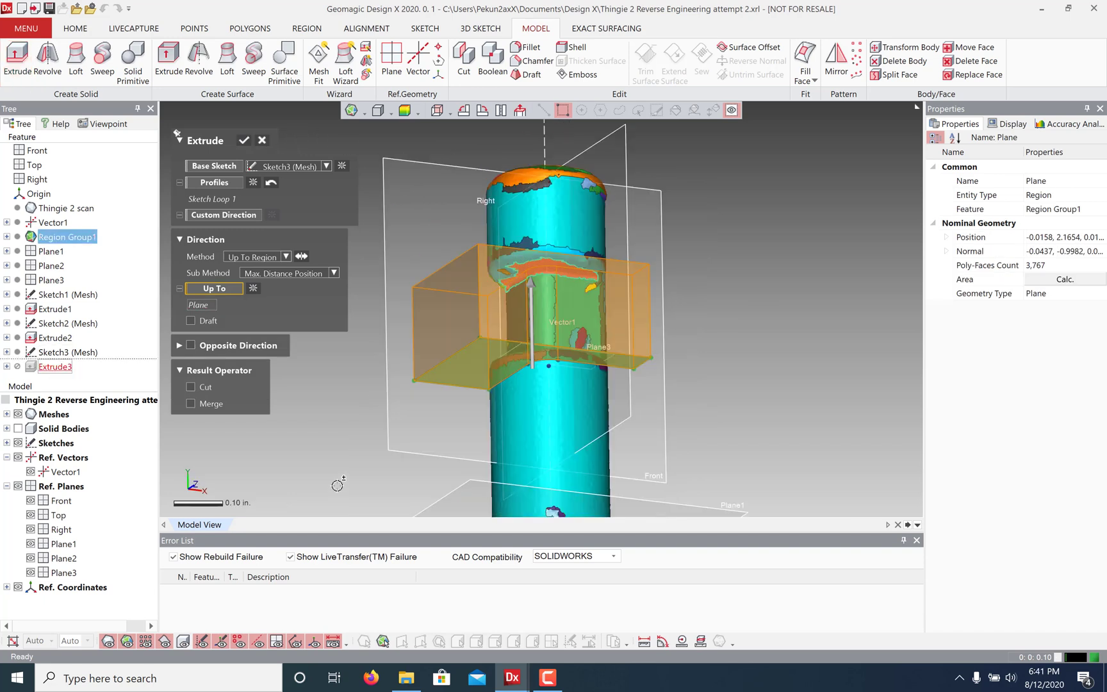
Set the extrusion to Cut, confirm Extrude3, and inspect the resulting notch
{"action": "left_click", "coordinate": [127, 641]}
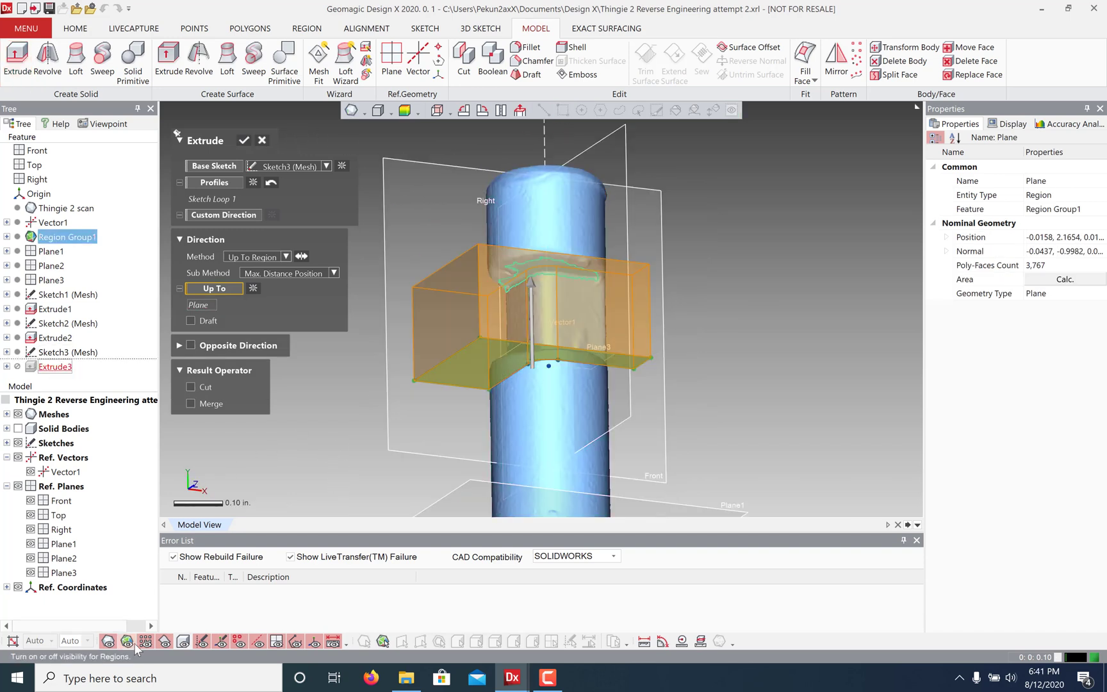
{"action": "left_click", "coordinate": [182, 641]}
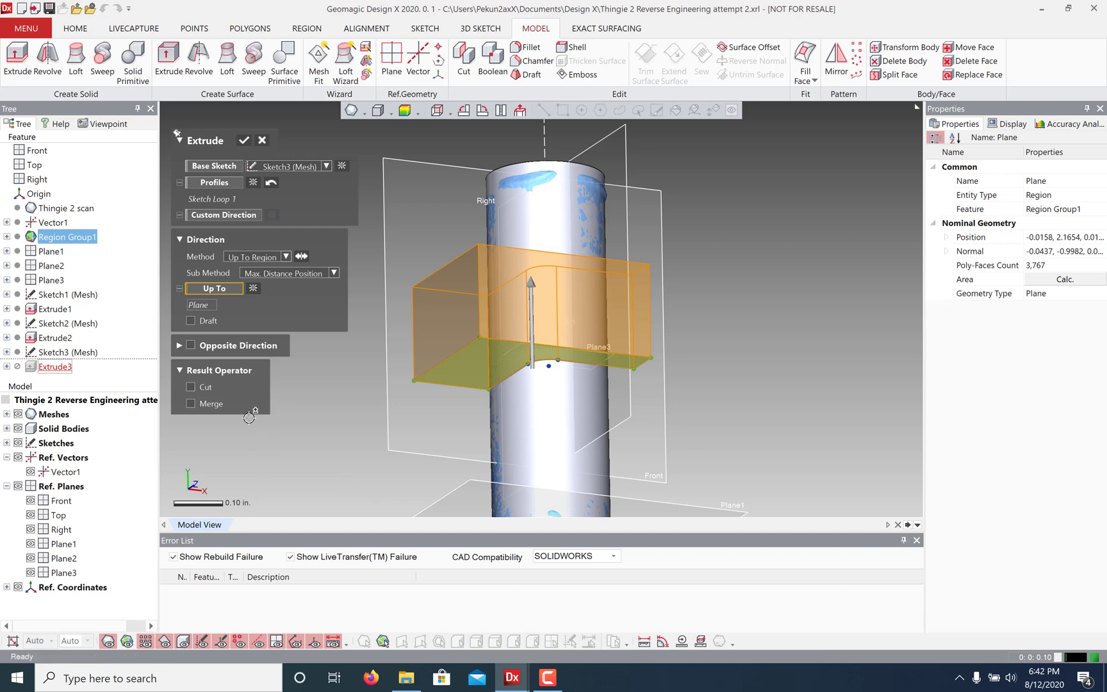
{"action": "left_click", "coordinate": [210, 388]}
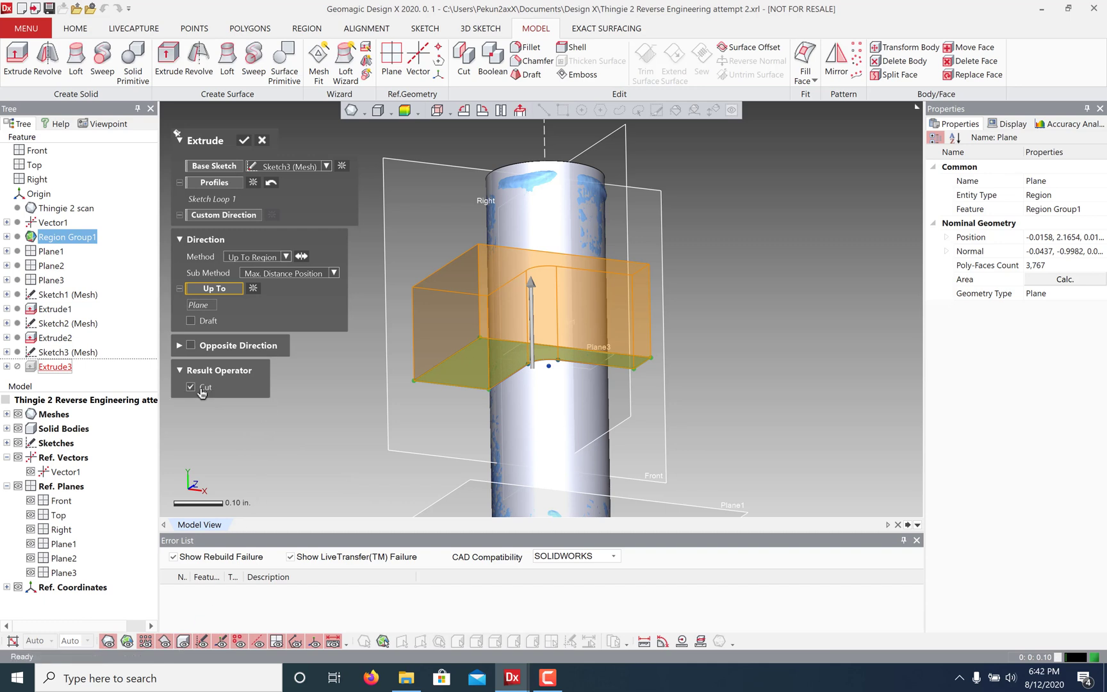
{"action": "left_click", "coordinate": [243, 142]}
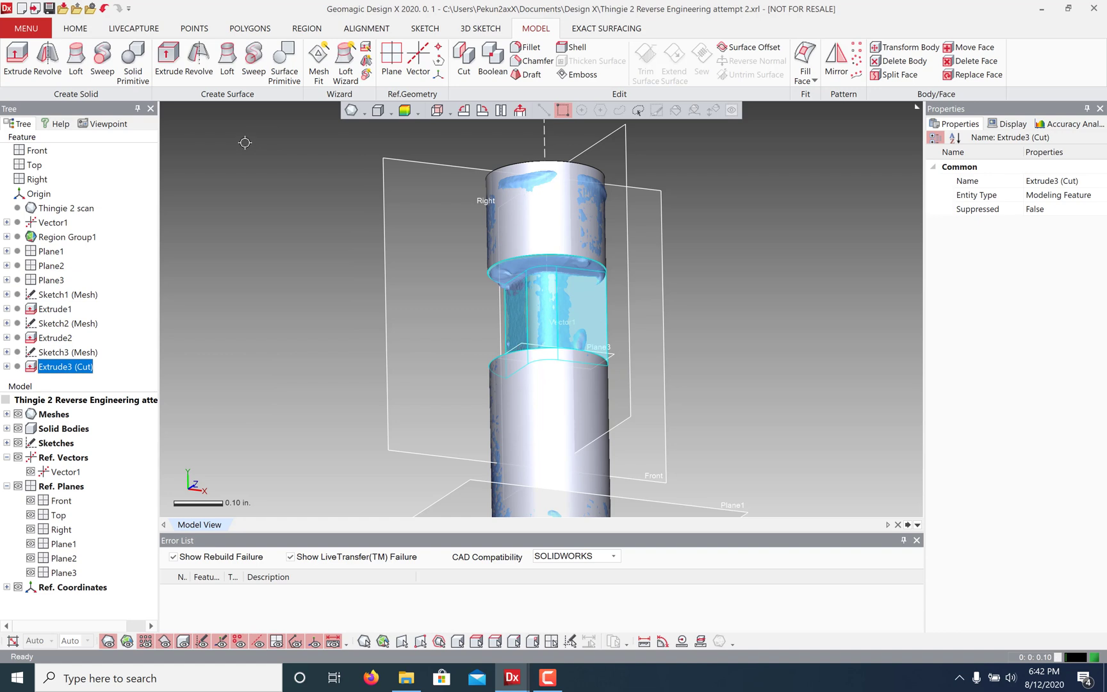
{"action": "left_click", "coordinate": [108, 640]}
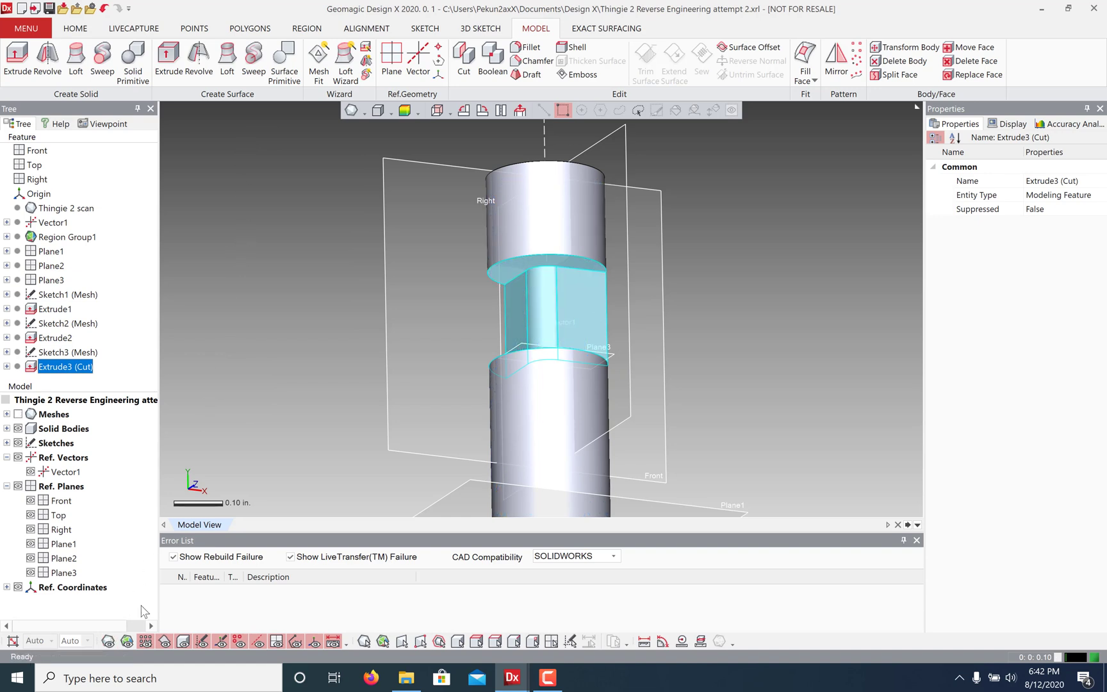
{"action": "right_click_drag", "start_coordinate": [354, 307], "coordinate": [770, 155]}
Switch to the attempt 3 file window showing the finished chamfered, filleted model
{"action": "left_click", "coordinate": [771, 155]}
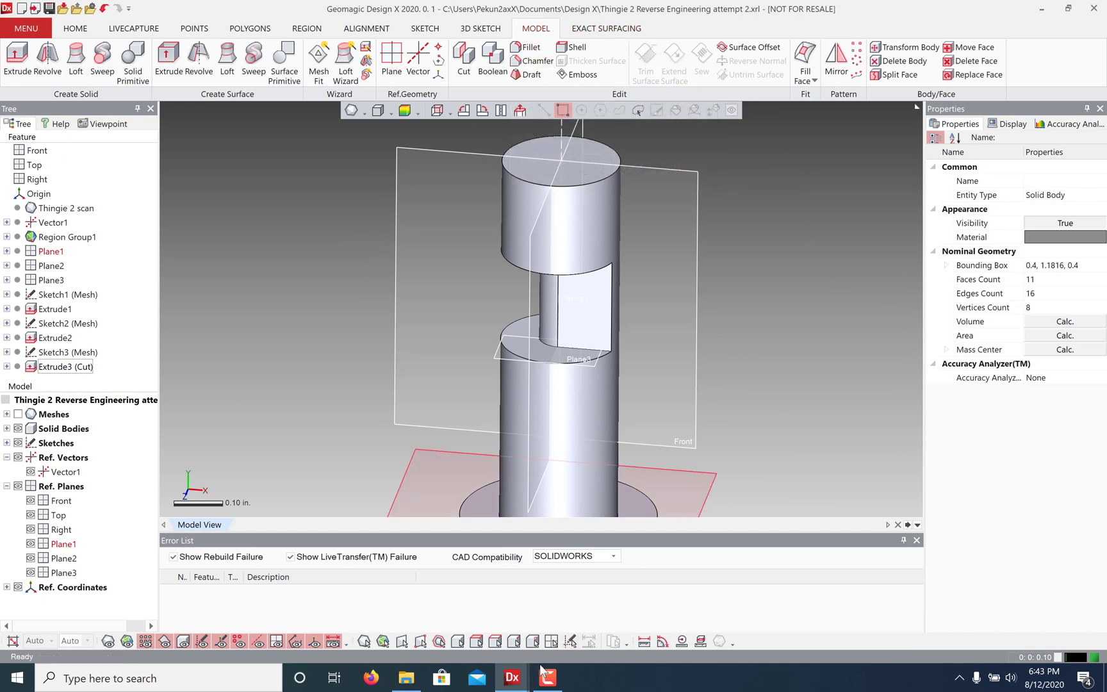
{"action": "mouse_move", "coordinate": [512, 677]}
{"action": "left_click", "coordinate": [460, 610]}
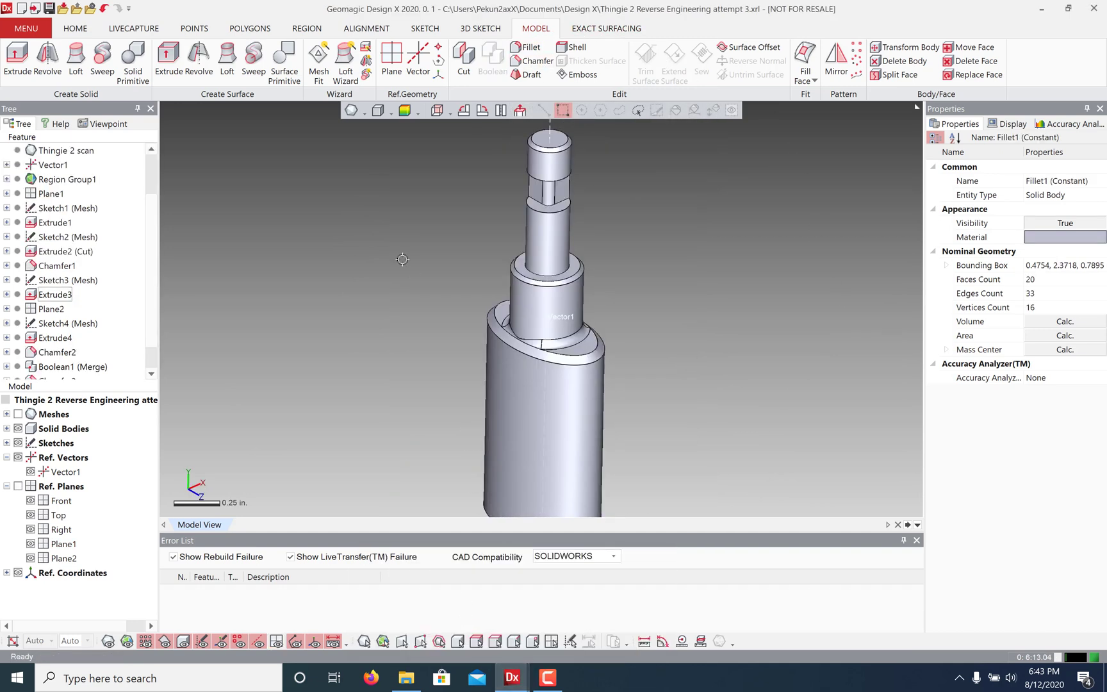